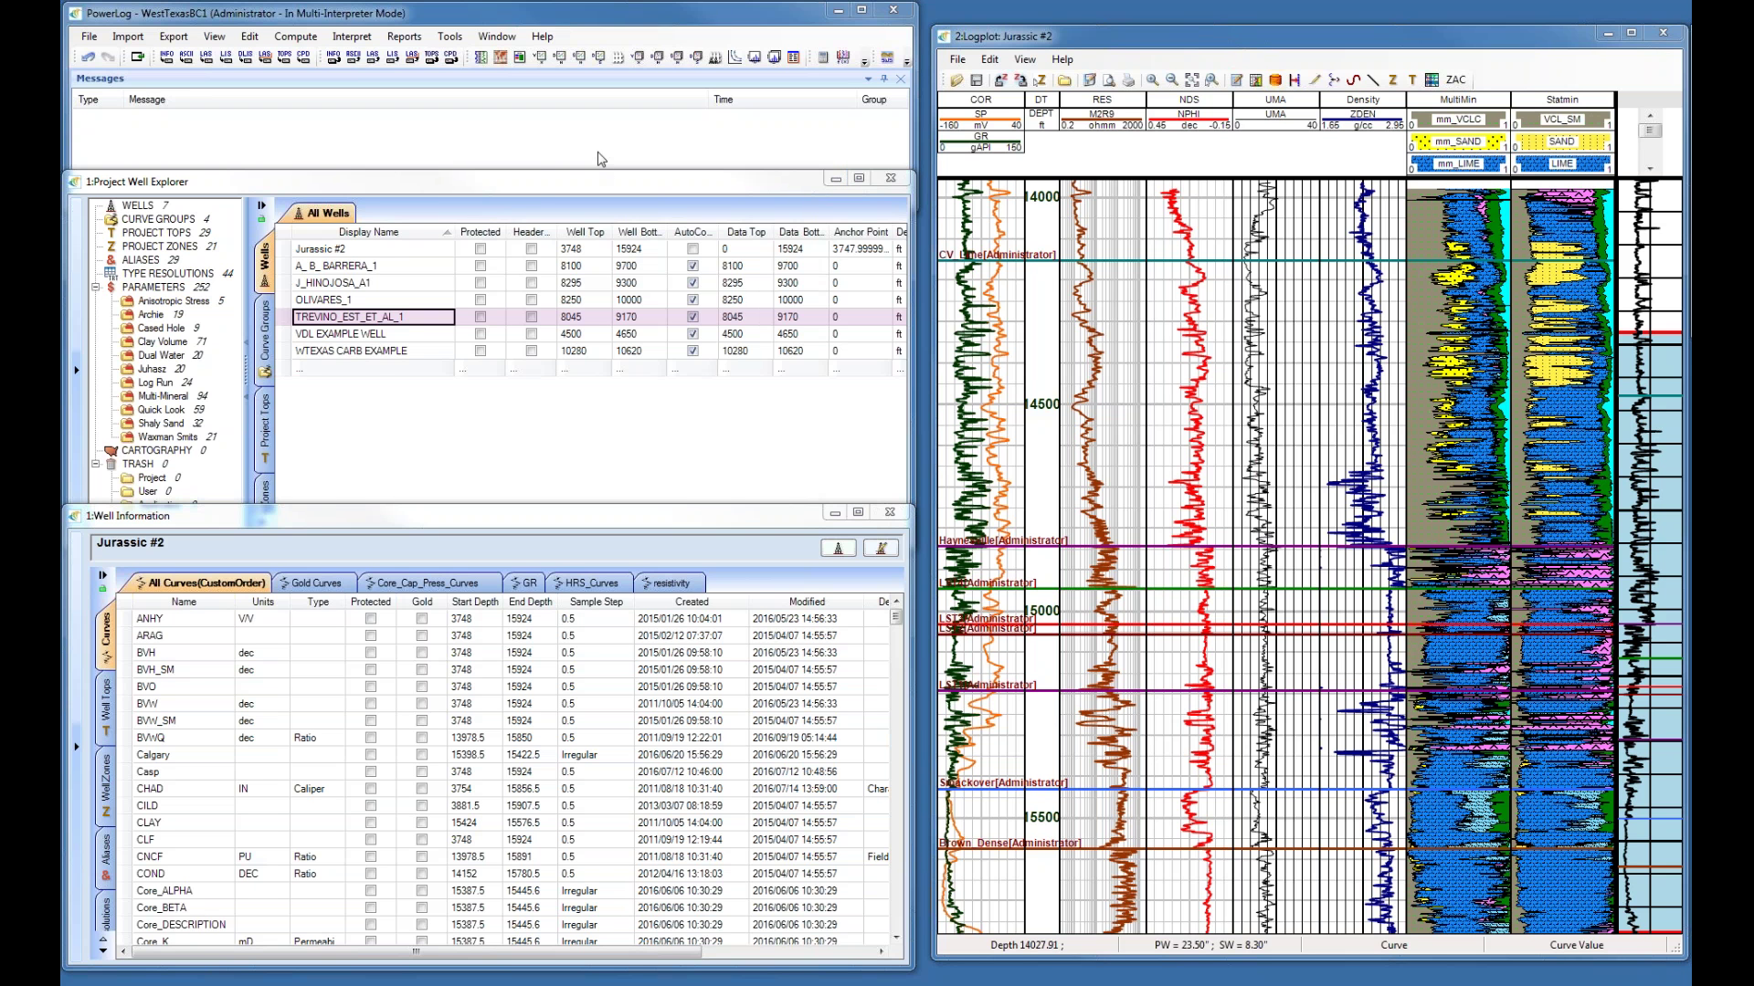
Open Facies Classification and bring the upper seed depths around 14000 ft into view on the Jurassic #2 logplot.
click(365, 39)
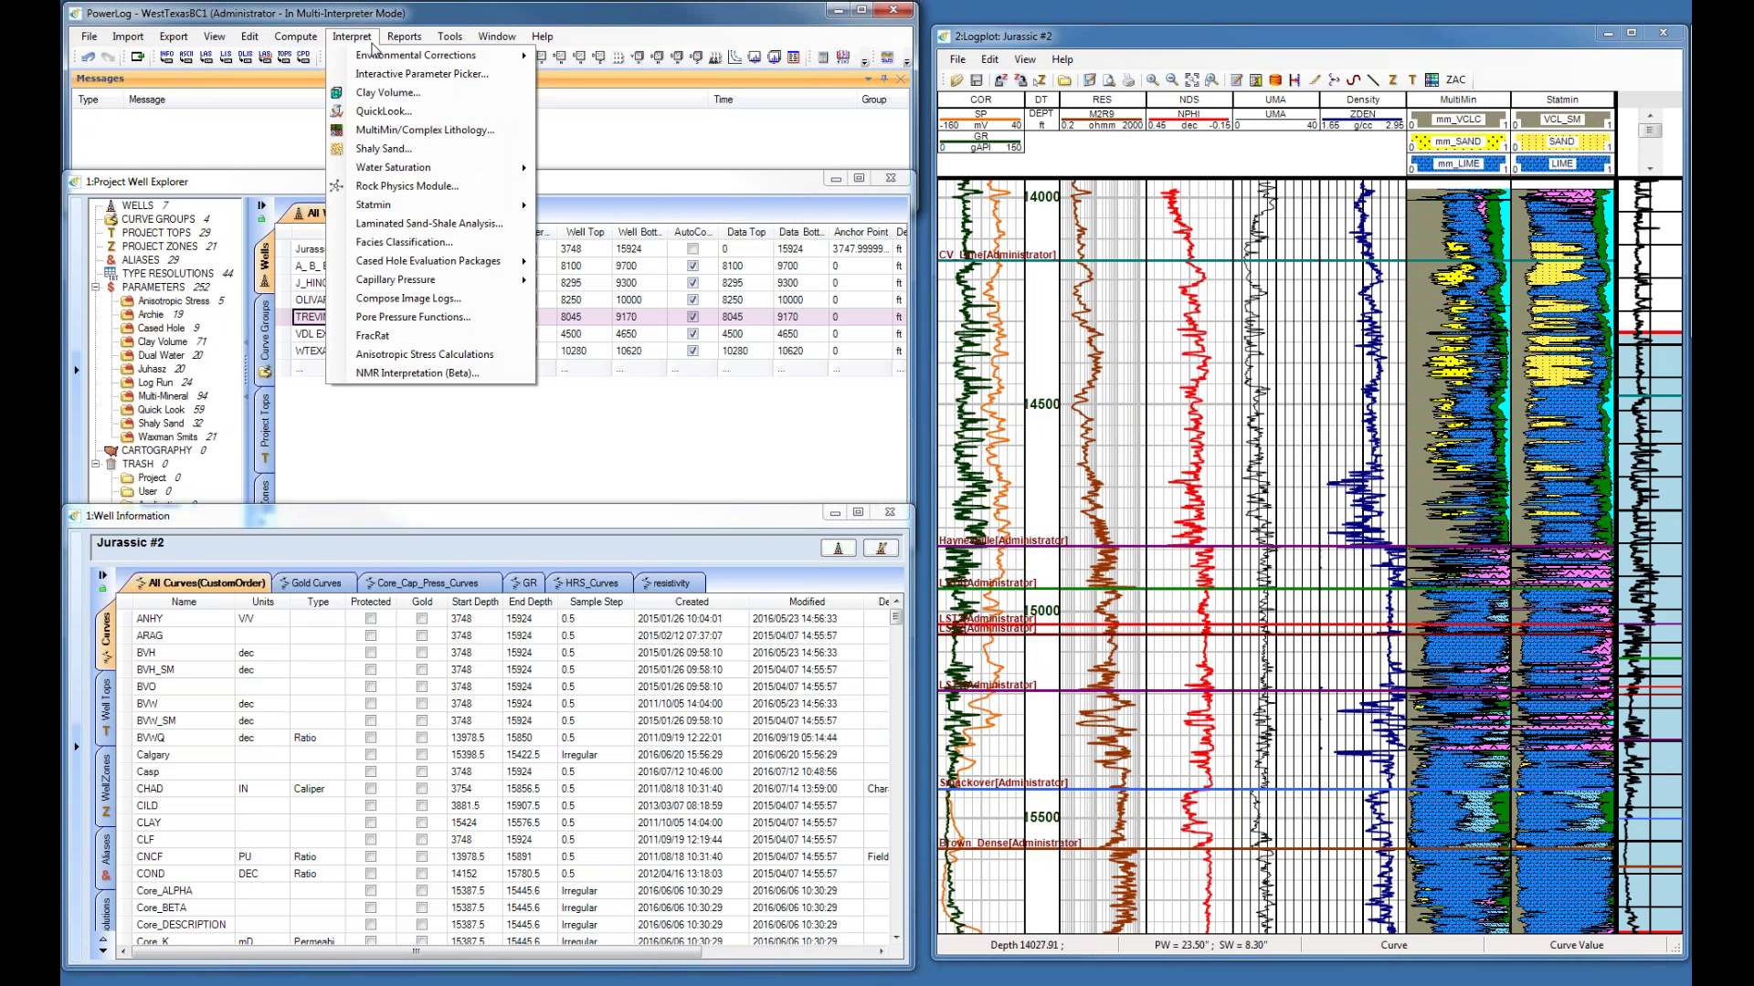
click(472, 243)
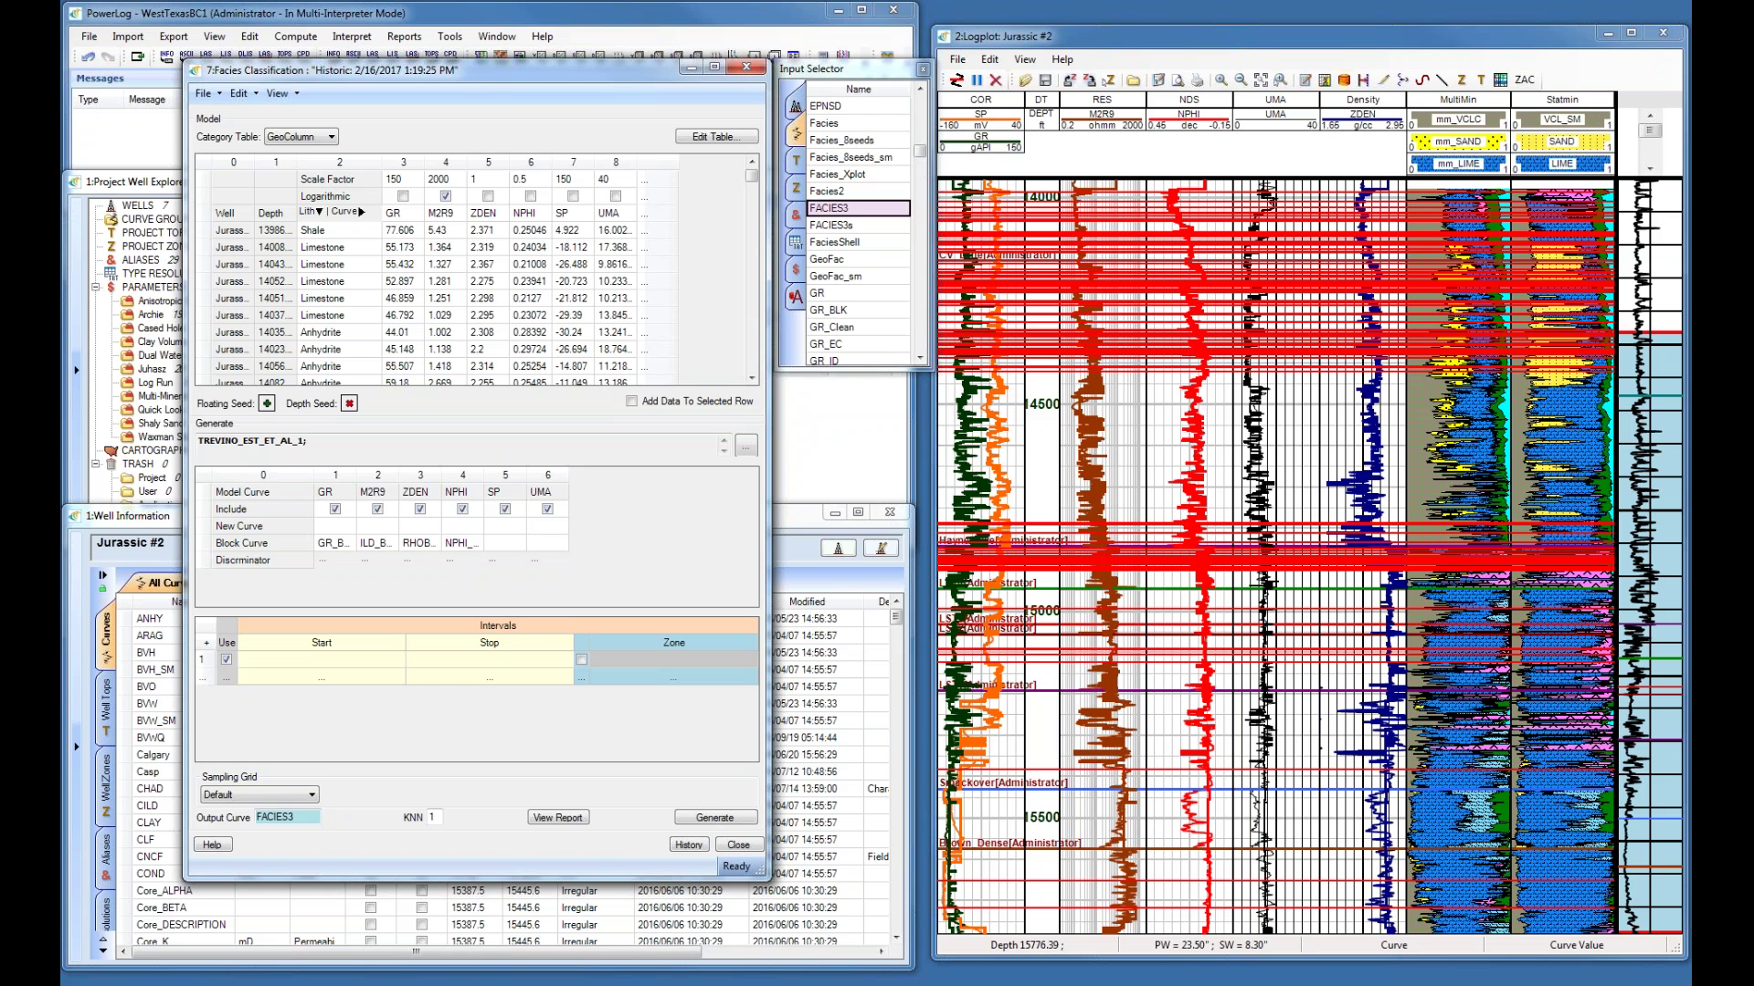
click(1641, 922)
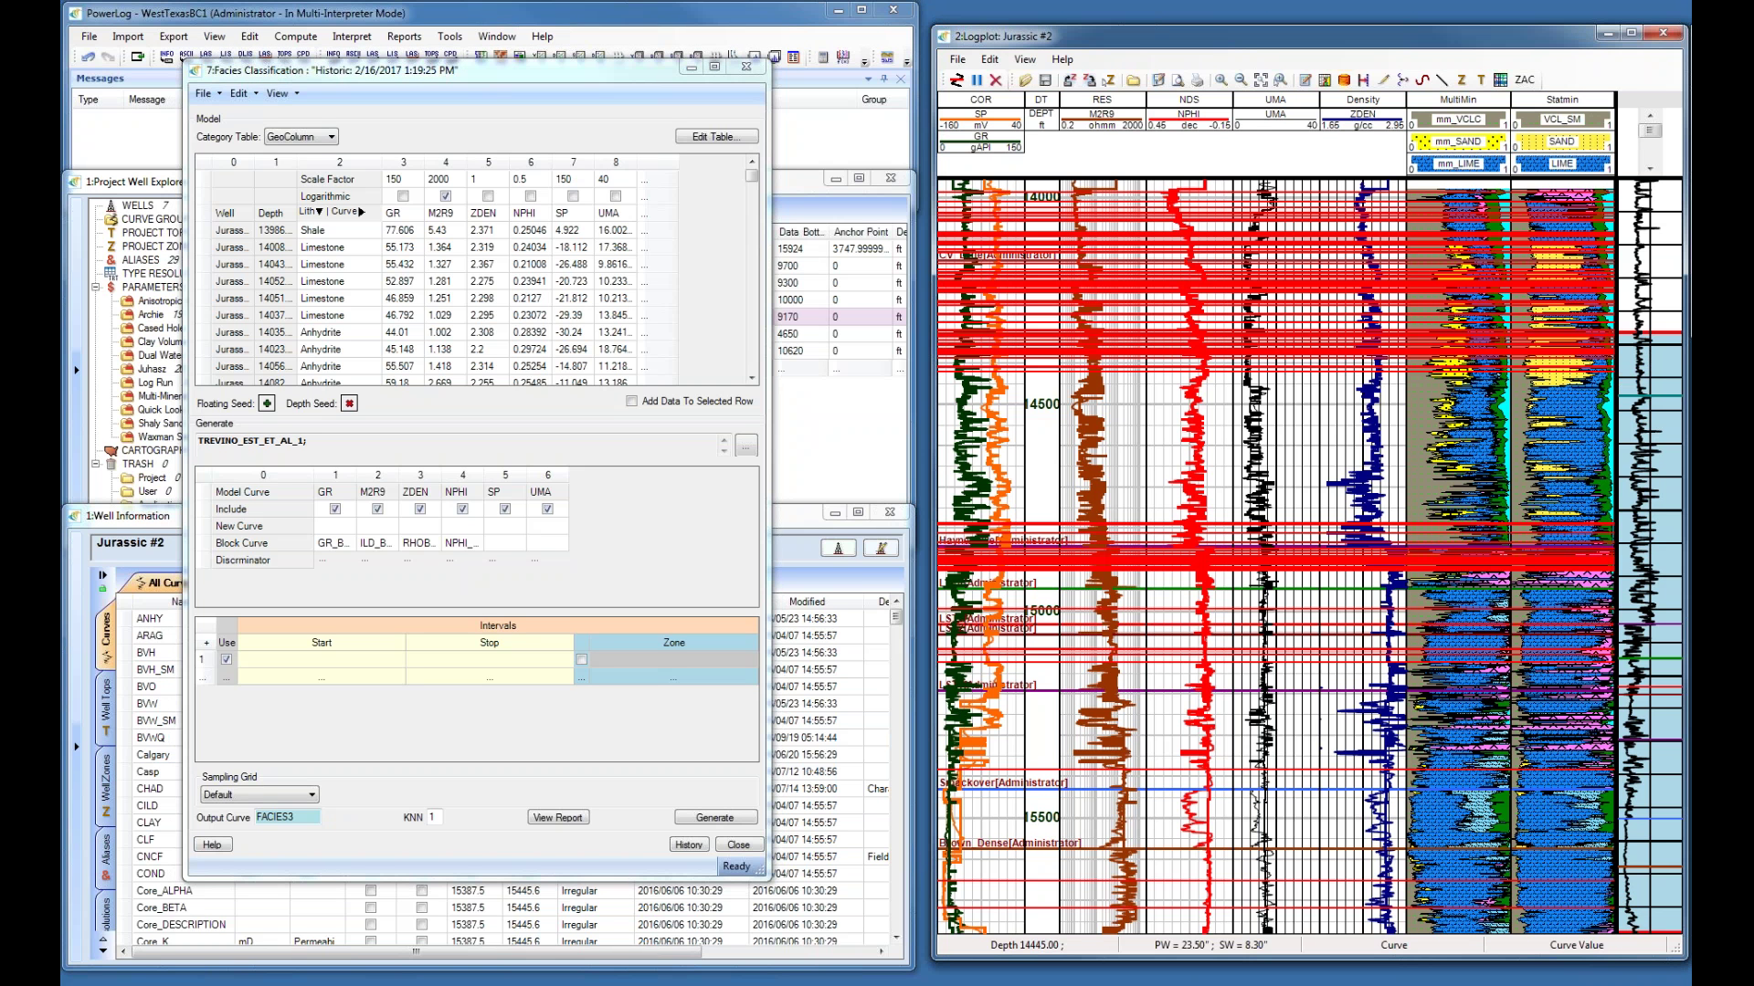
scroll(1309, 556, up, 3)
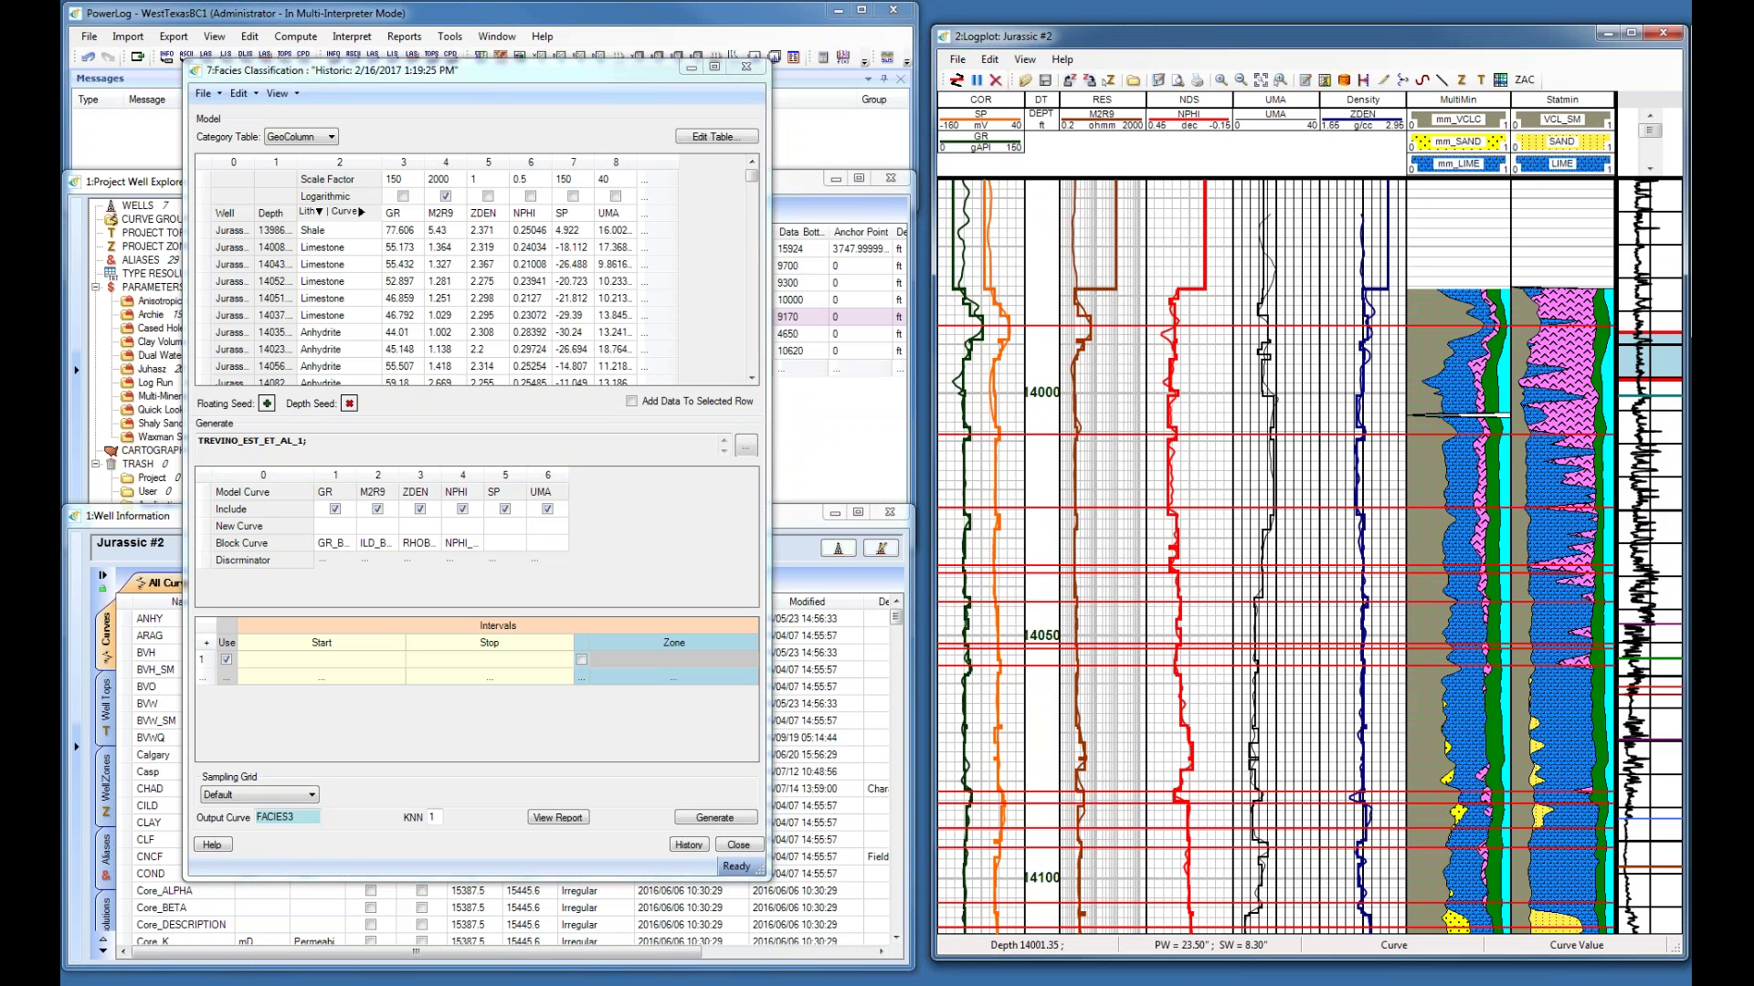
scroll(1310, 398, down, 1)
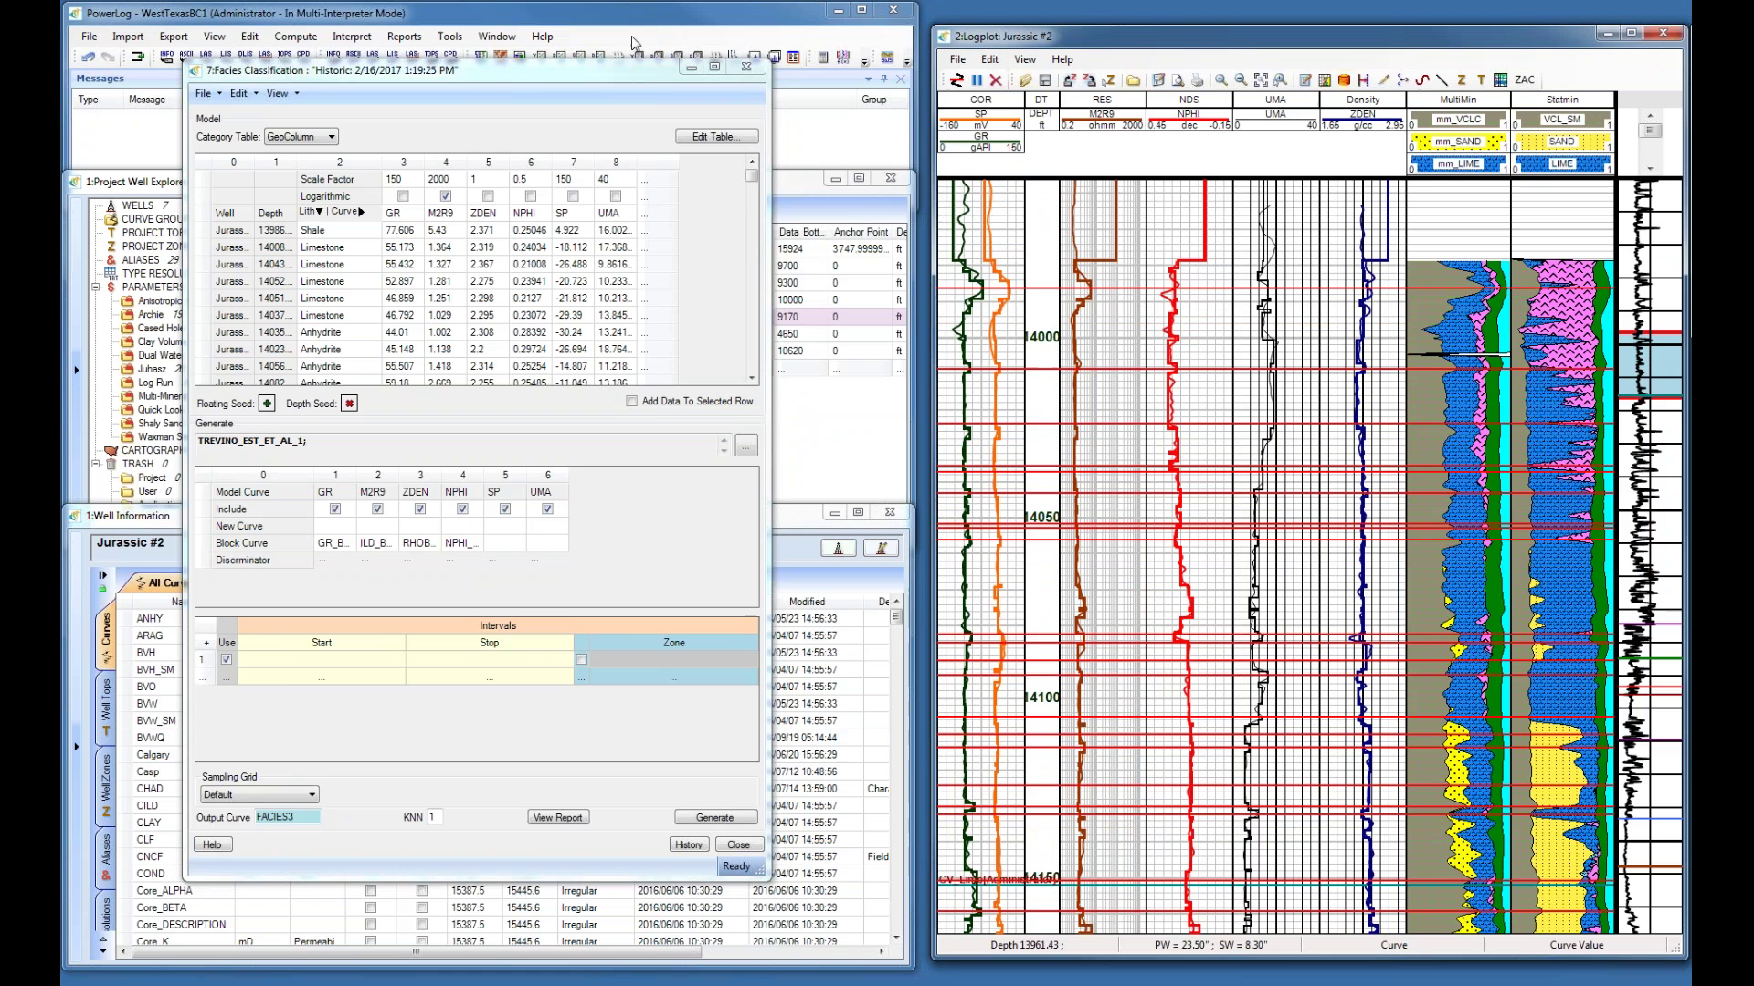
Arrange the Facies Classification and Jurassic #2 logplot windows side by side and make the logplot window taller.
click(534, 76)
drag(534, 76, 666, 65)
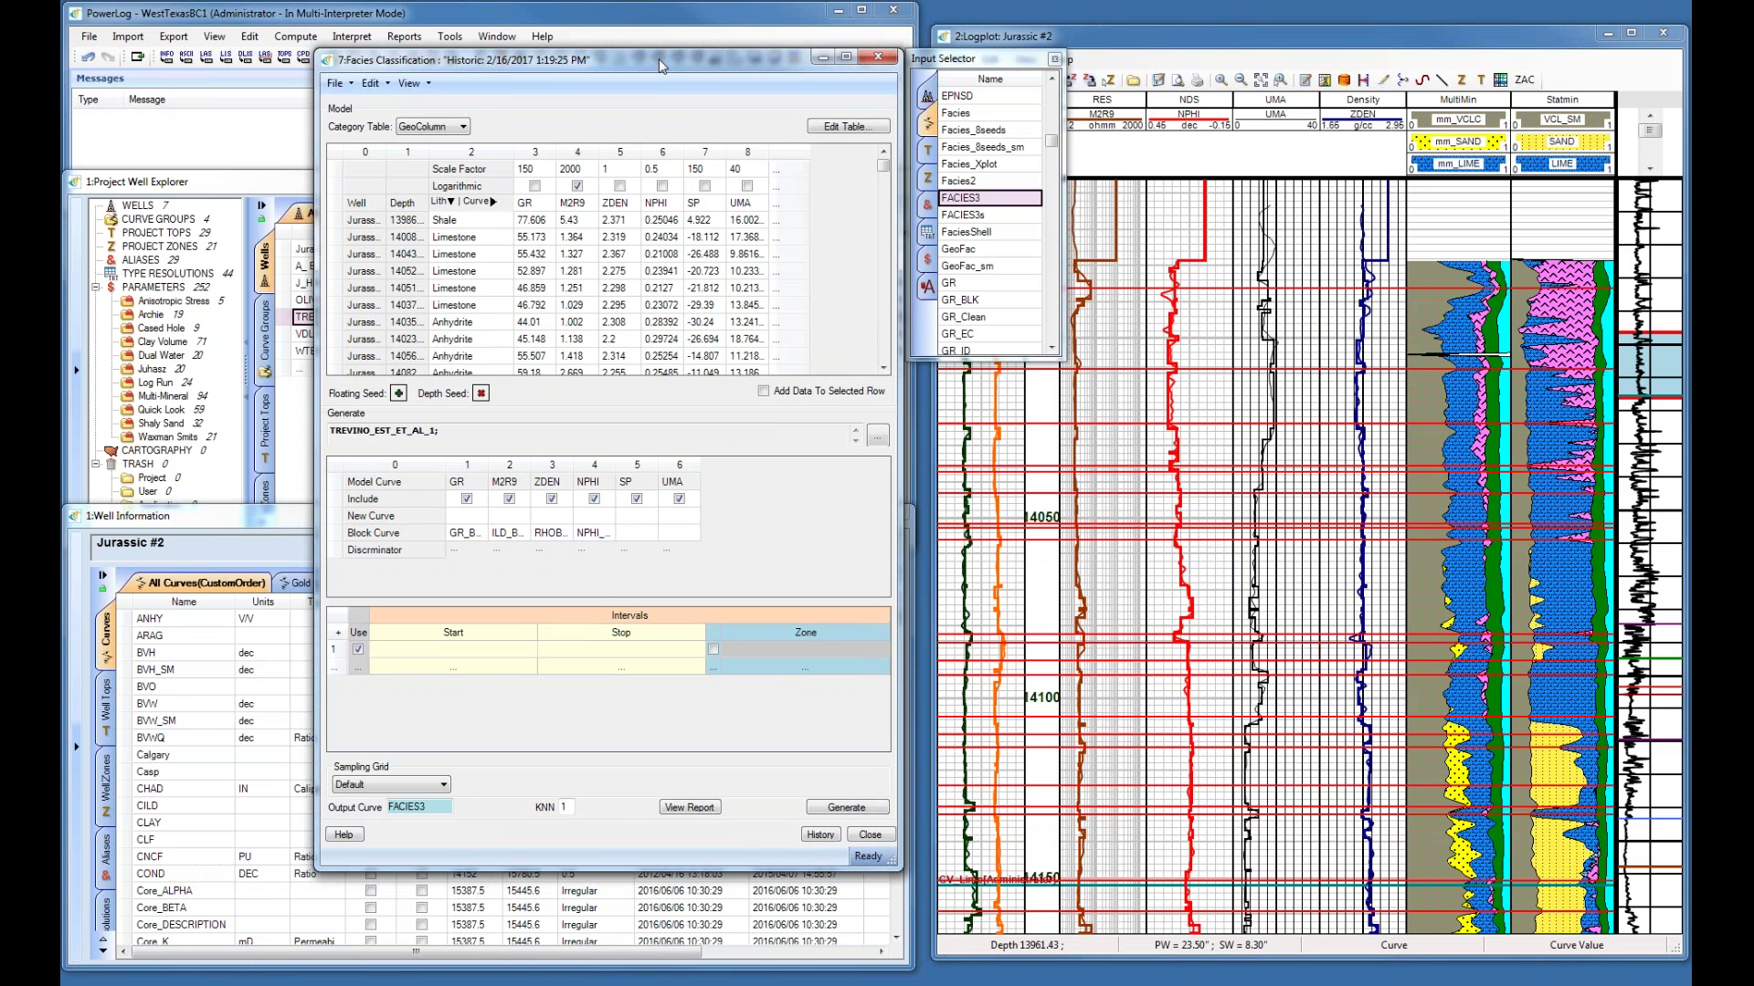
click(1081, 65)
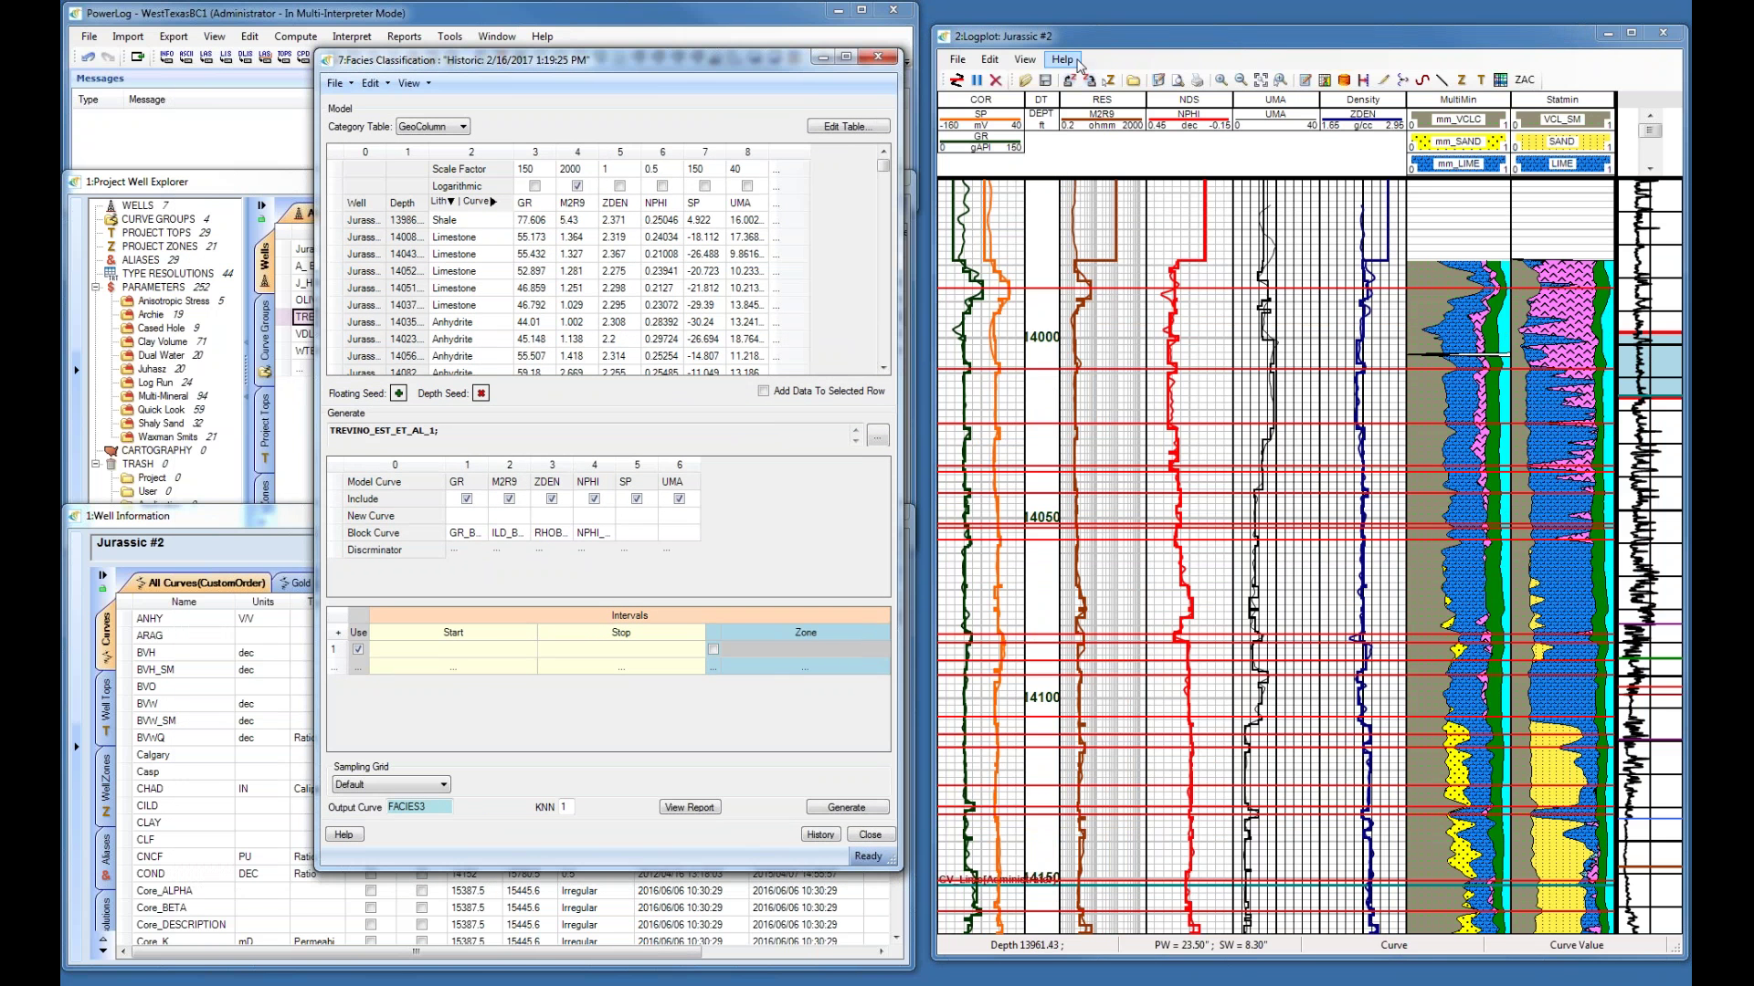
drag(1164, 41, 1156, 20)
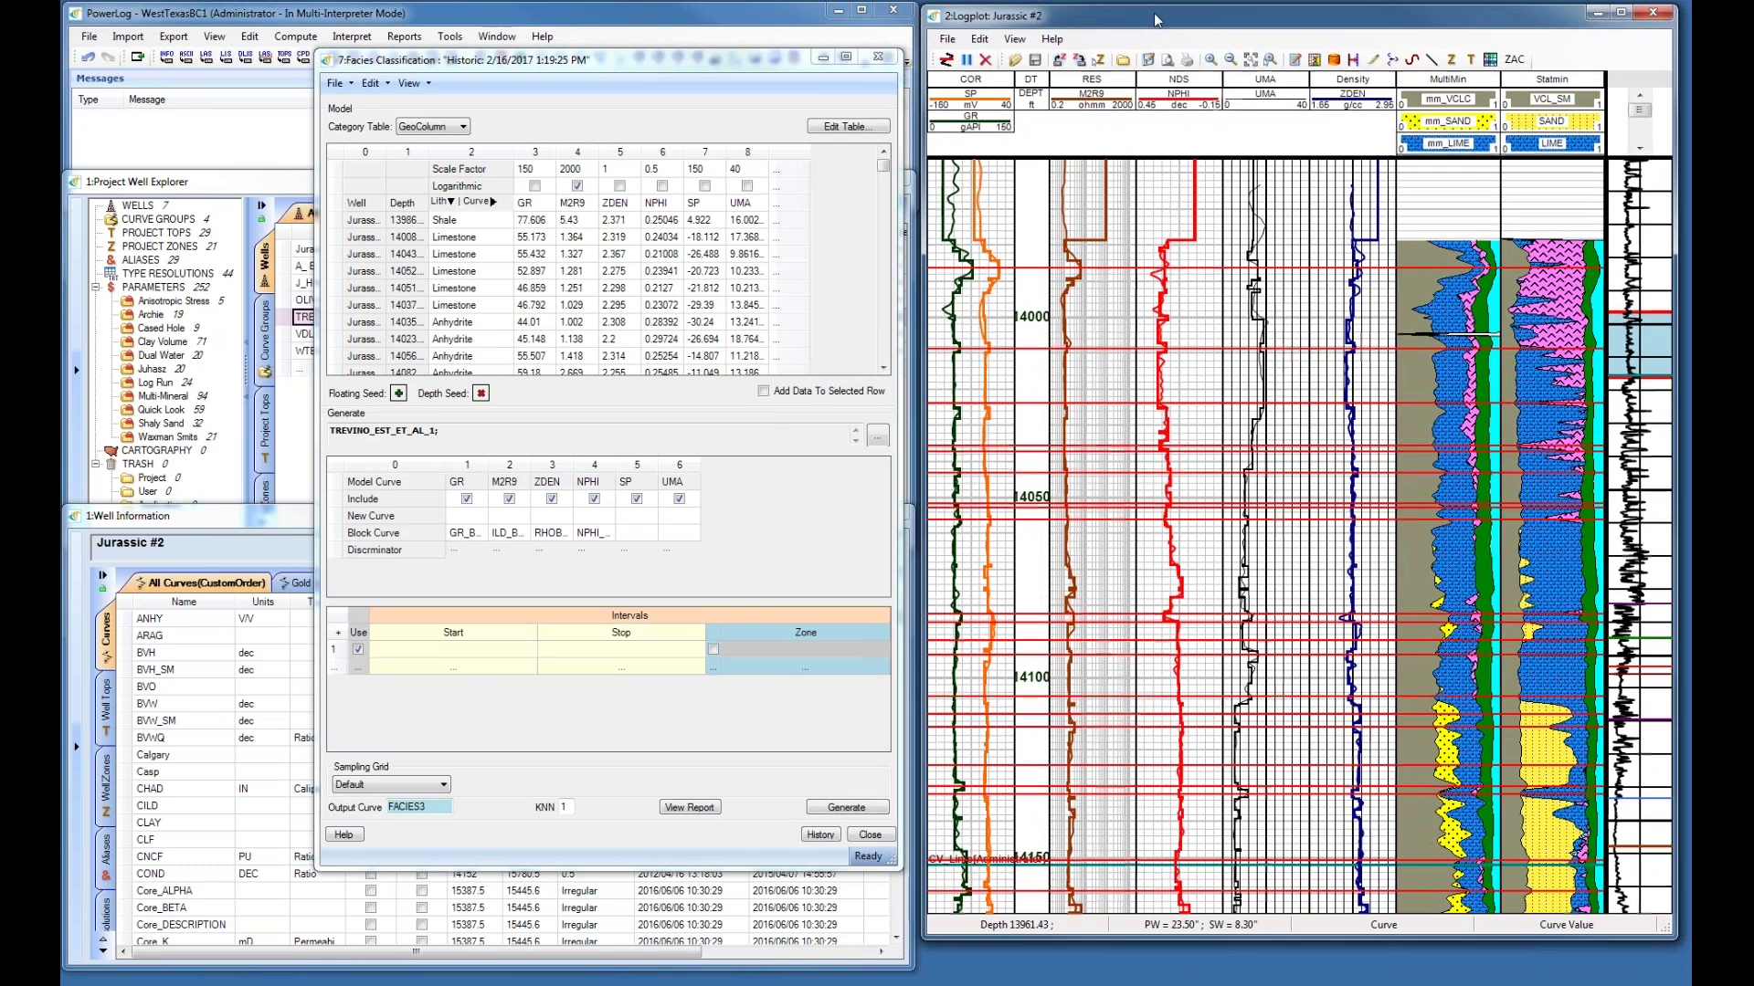
drag(1276, 944, 1273, 980)
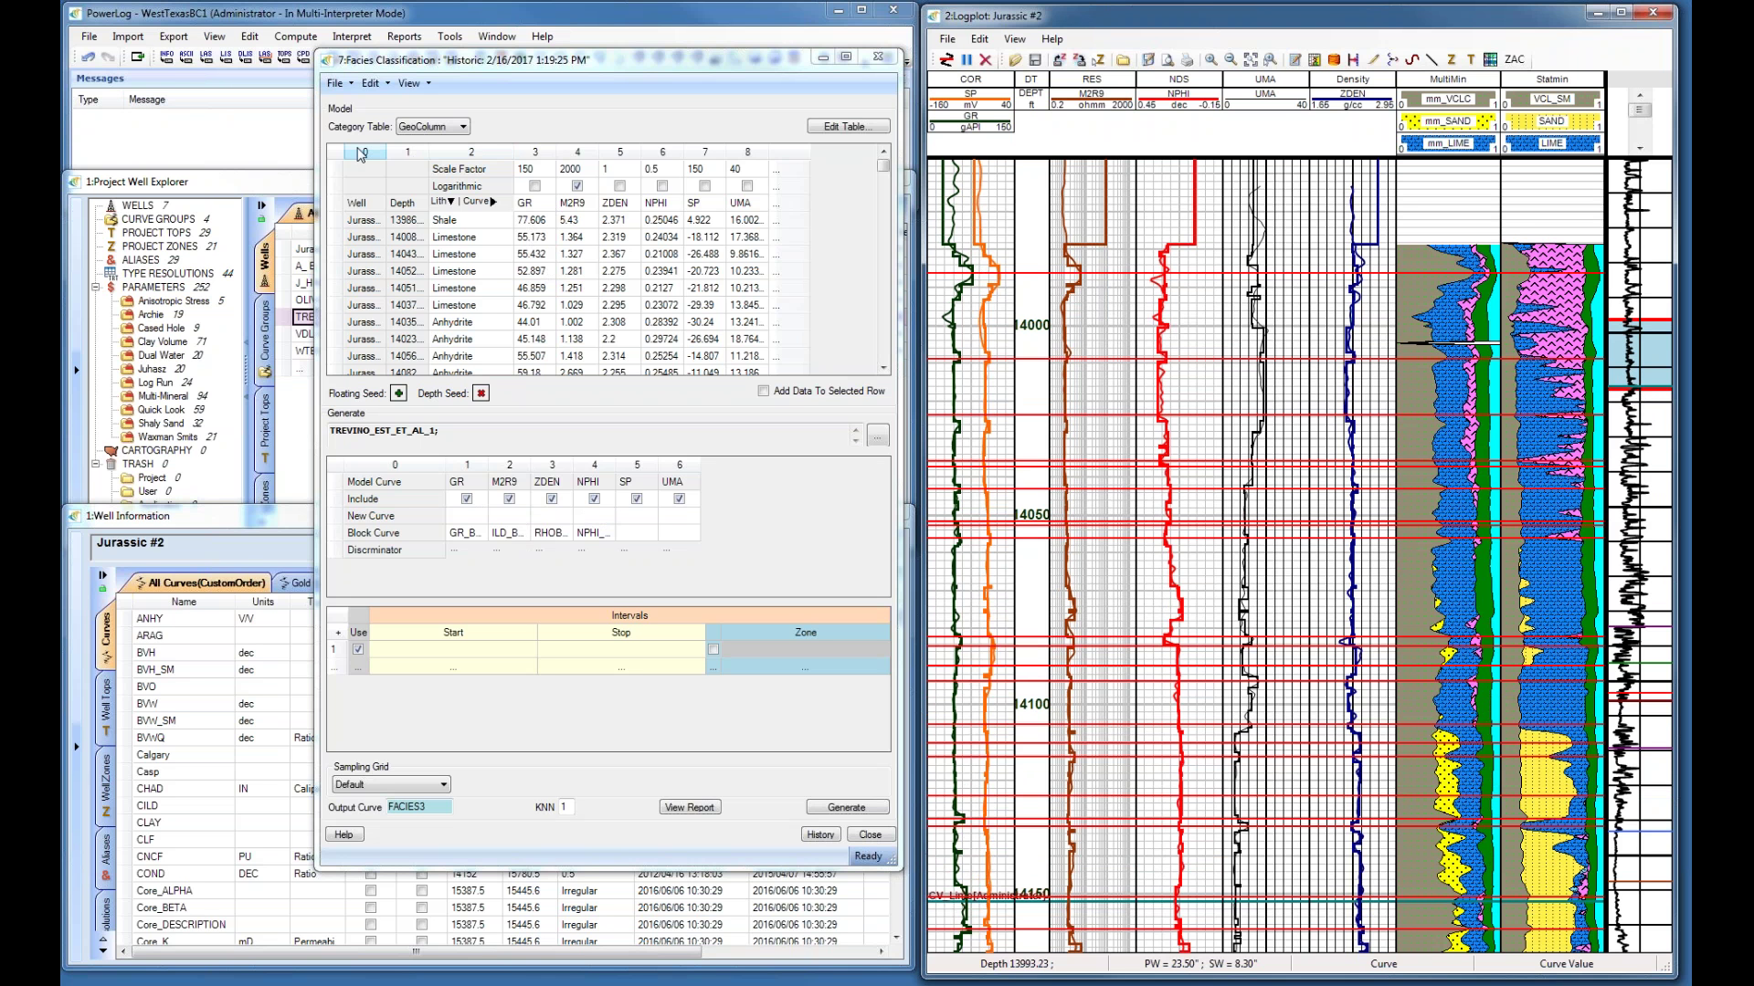
Review the GeoColumn lithology values, names and fill patterns under Categorical Types in the project options.
click(449, 36)
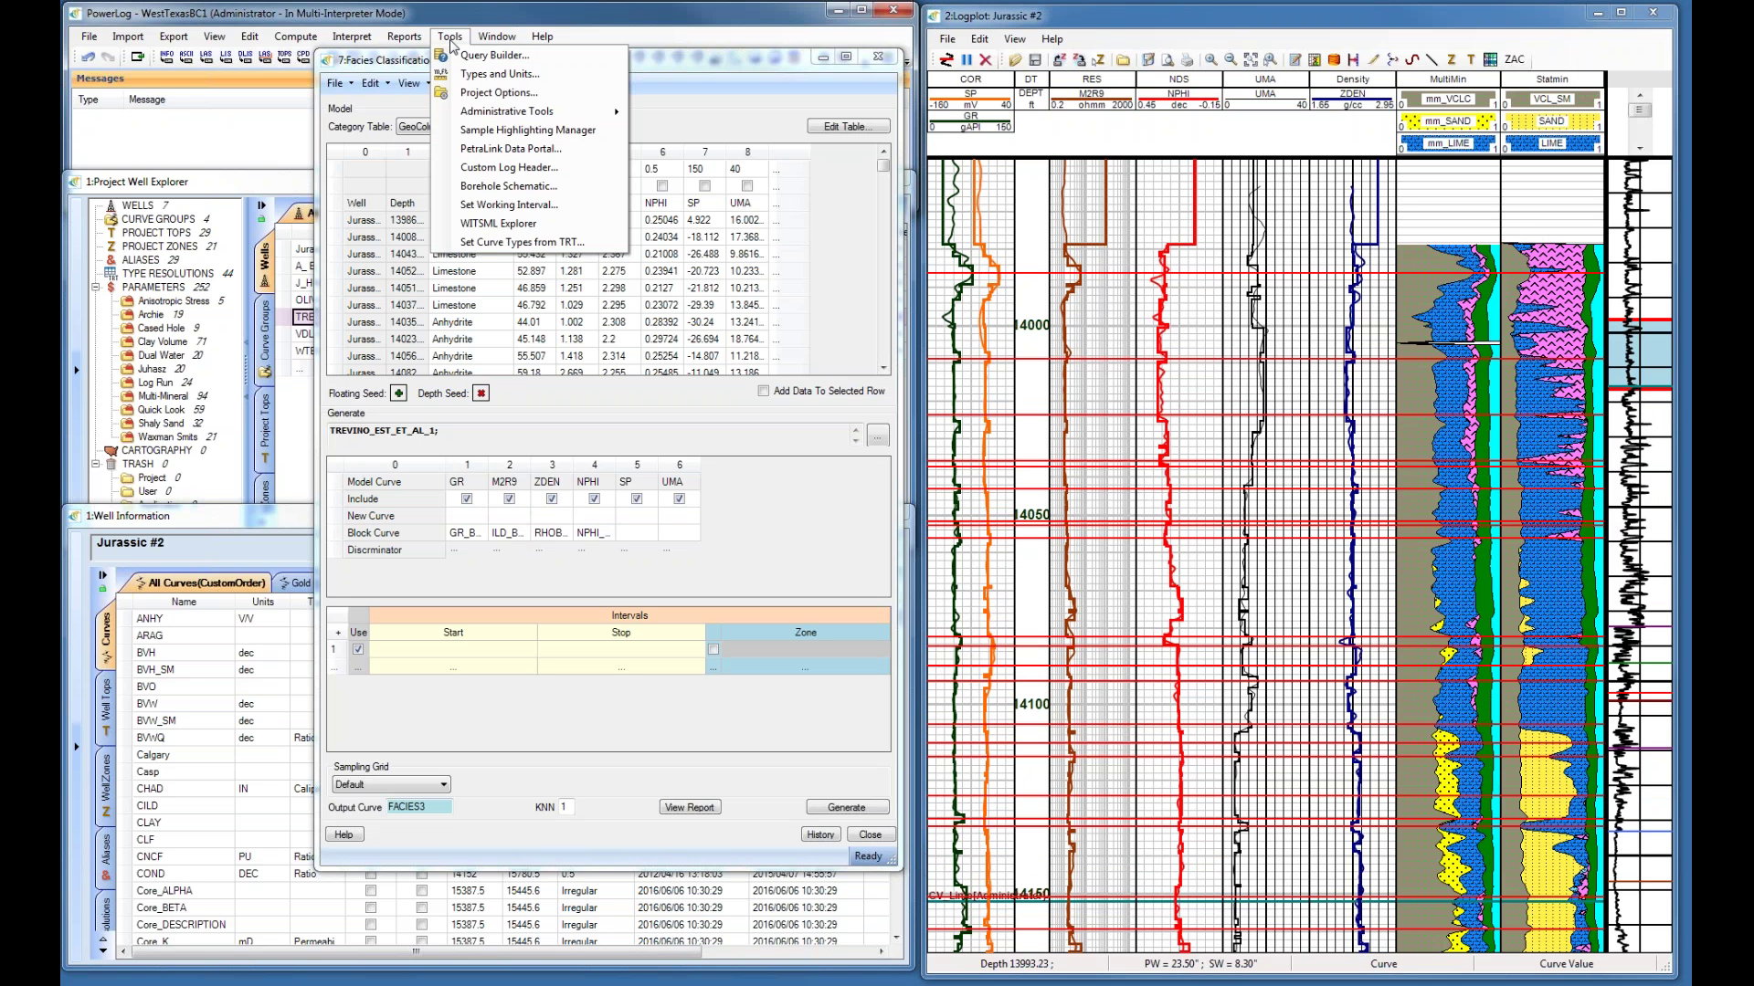
click(530, 92)
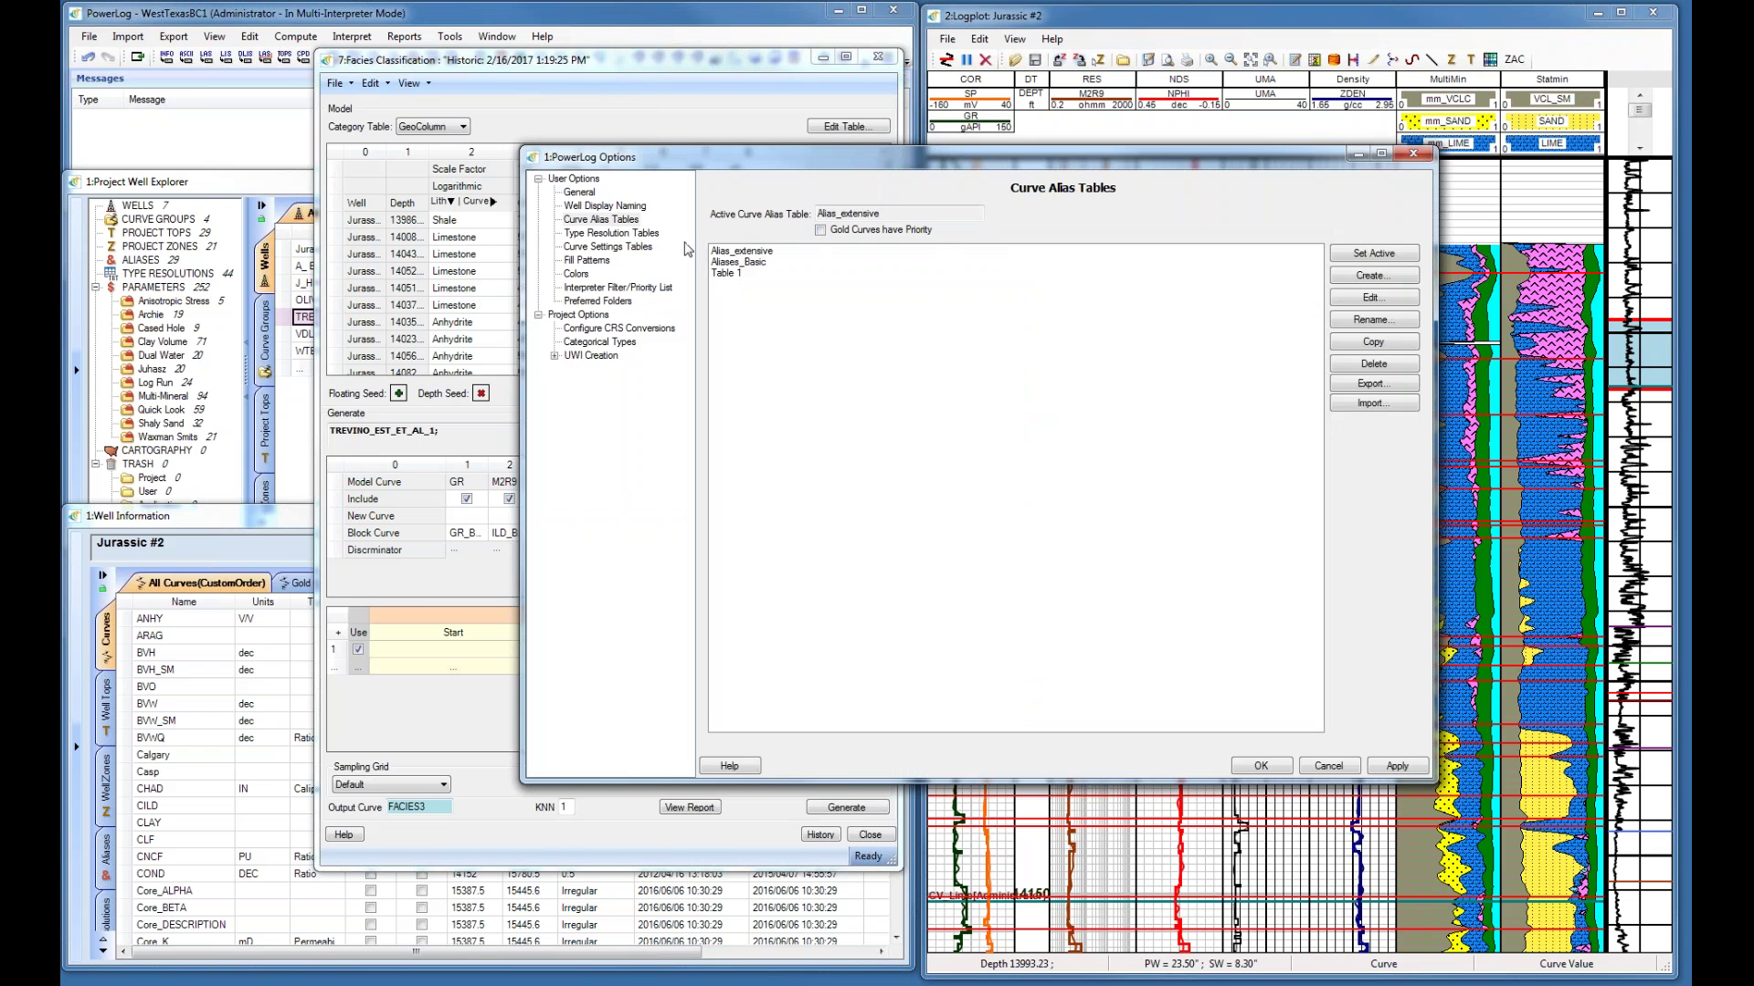
click(614, 343)
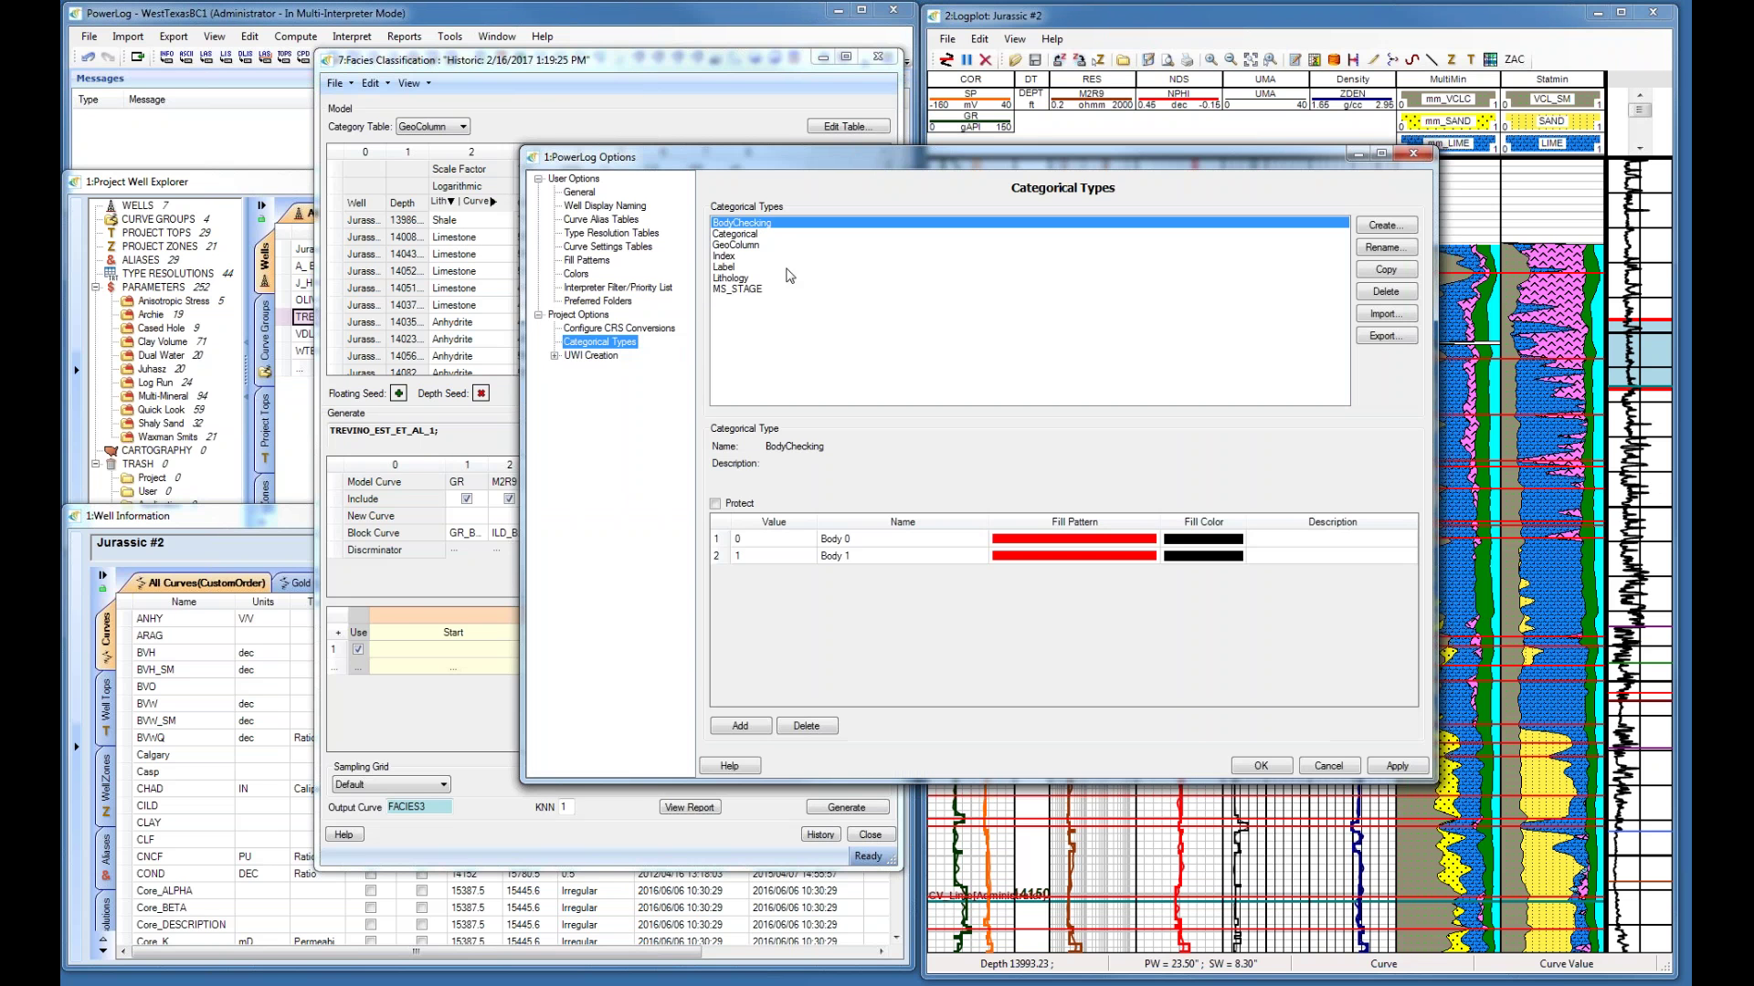
click(758, 245)
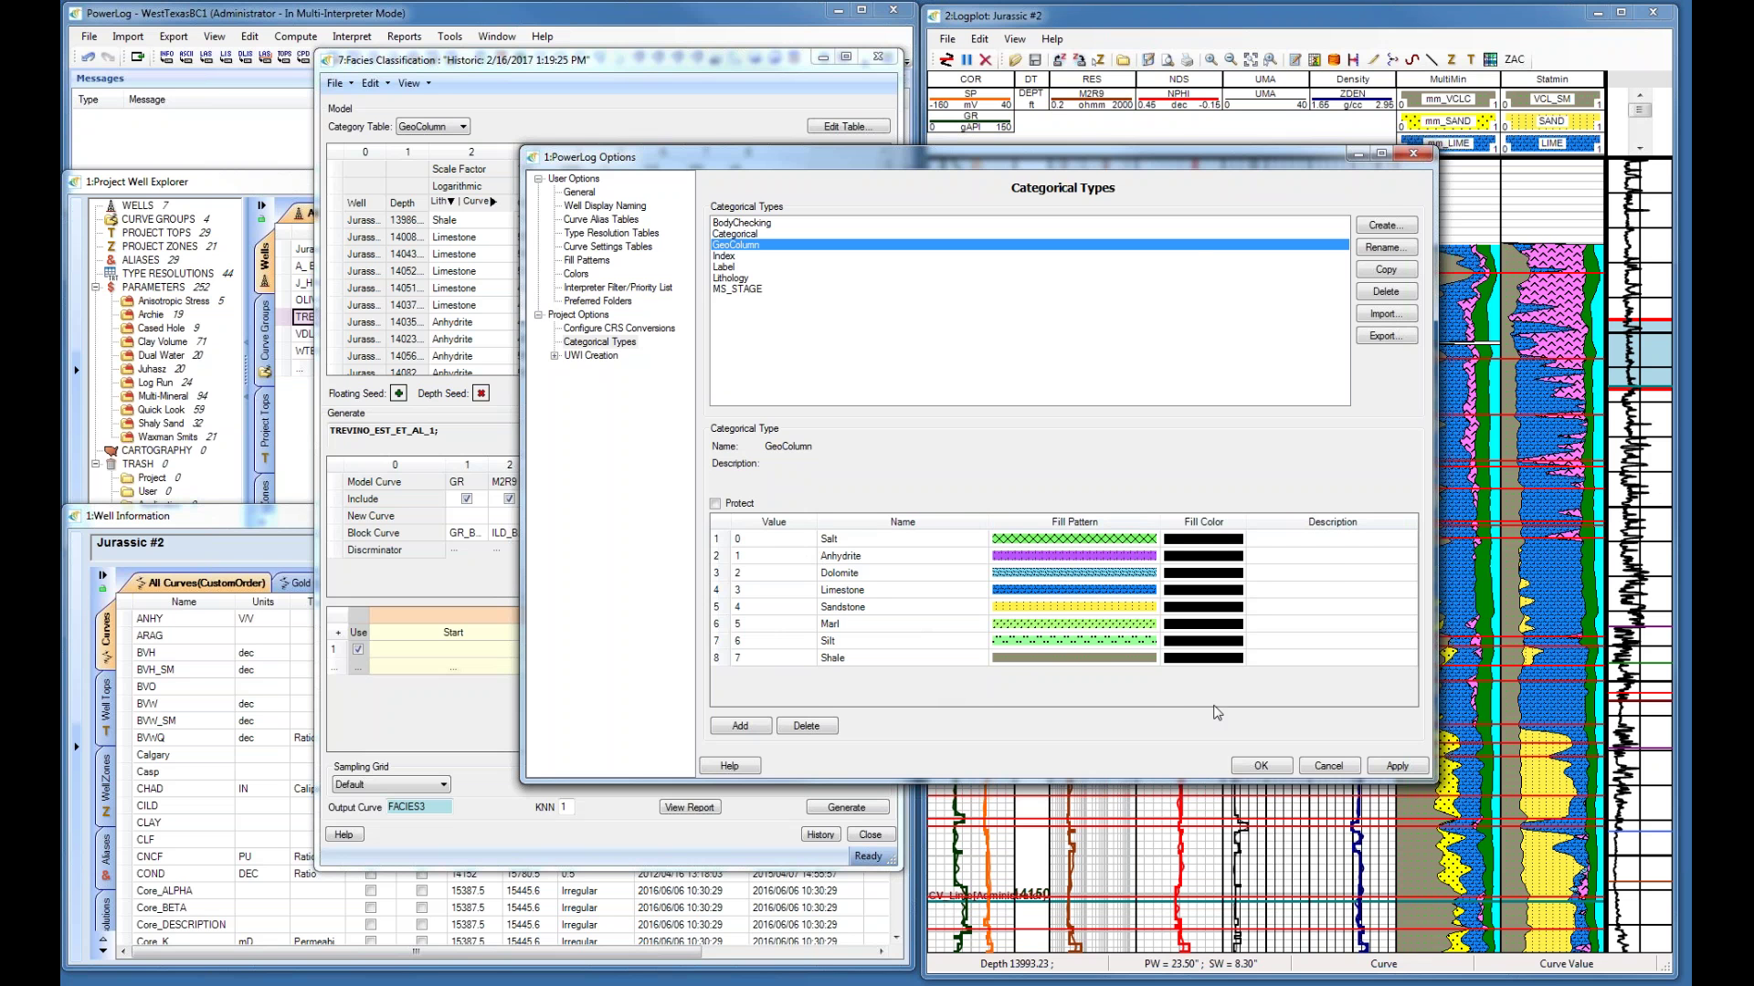
click(1288, 767)
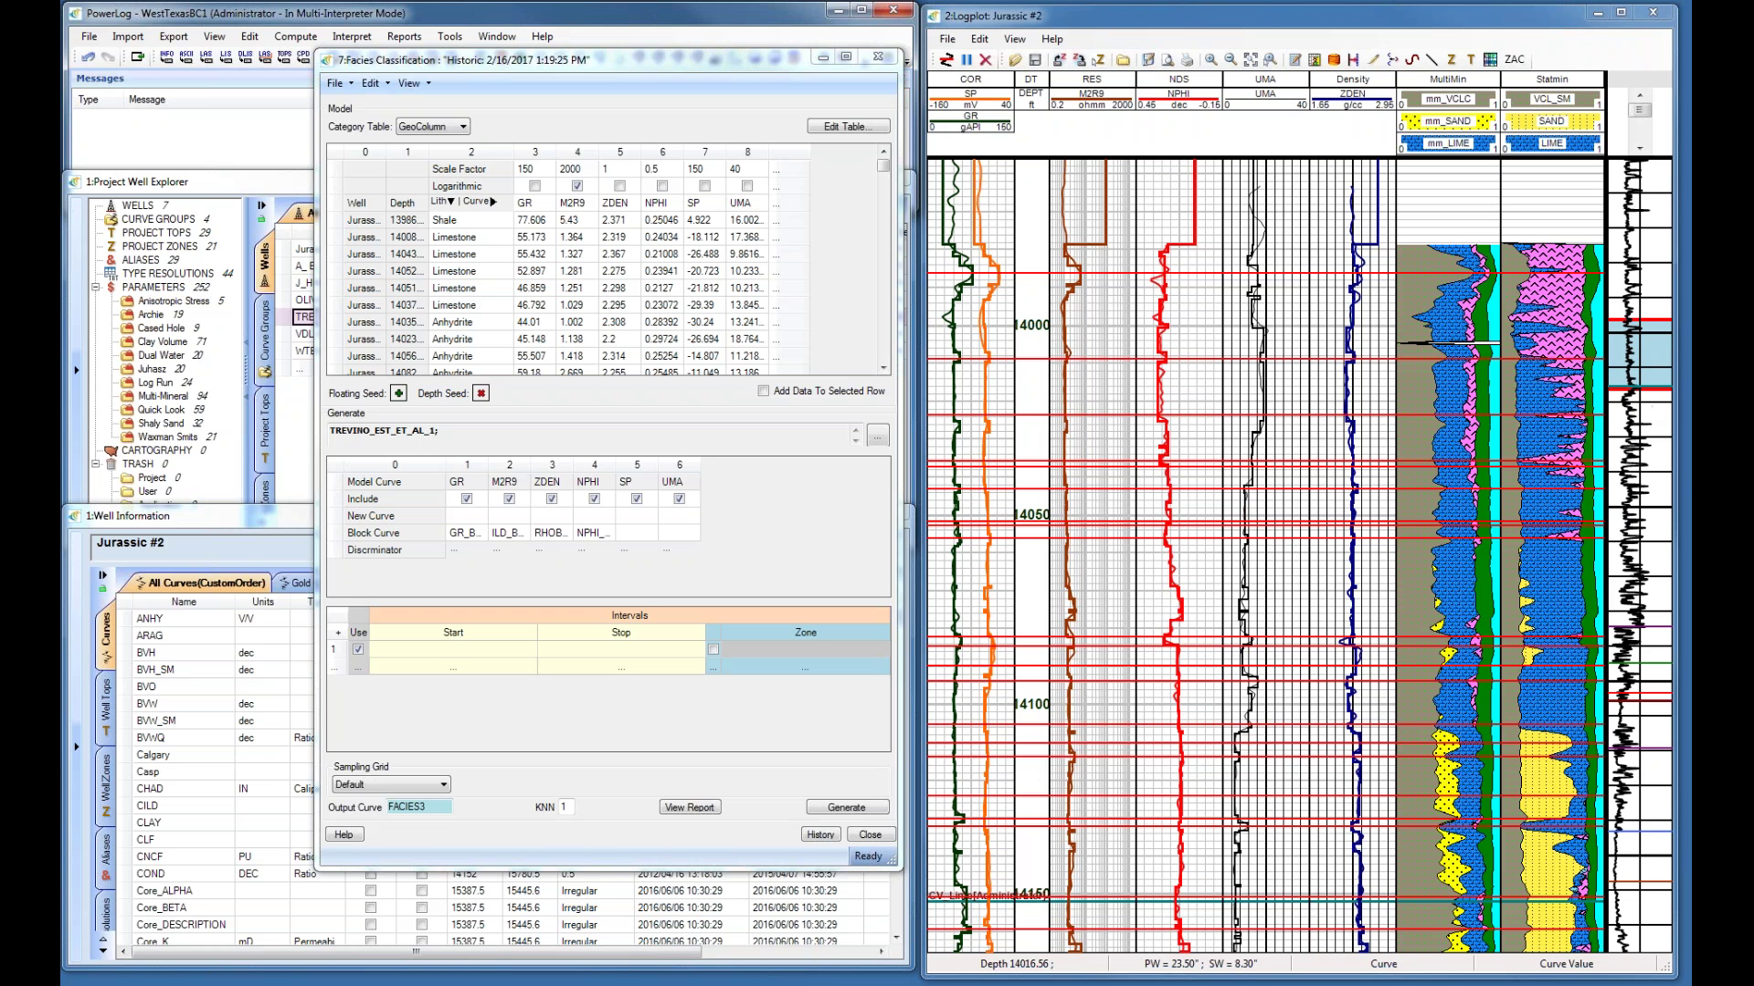
Select the first Shale seed in the model table and repick its depth at 13986 on the Jurassic #2 logplot.
click(1647, 351)
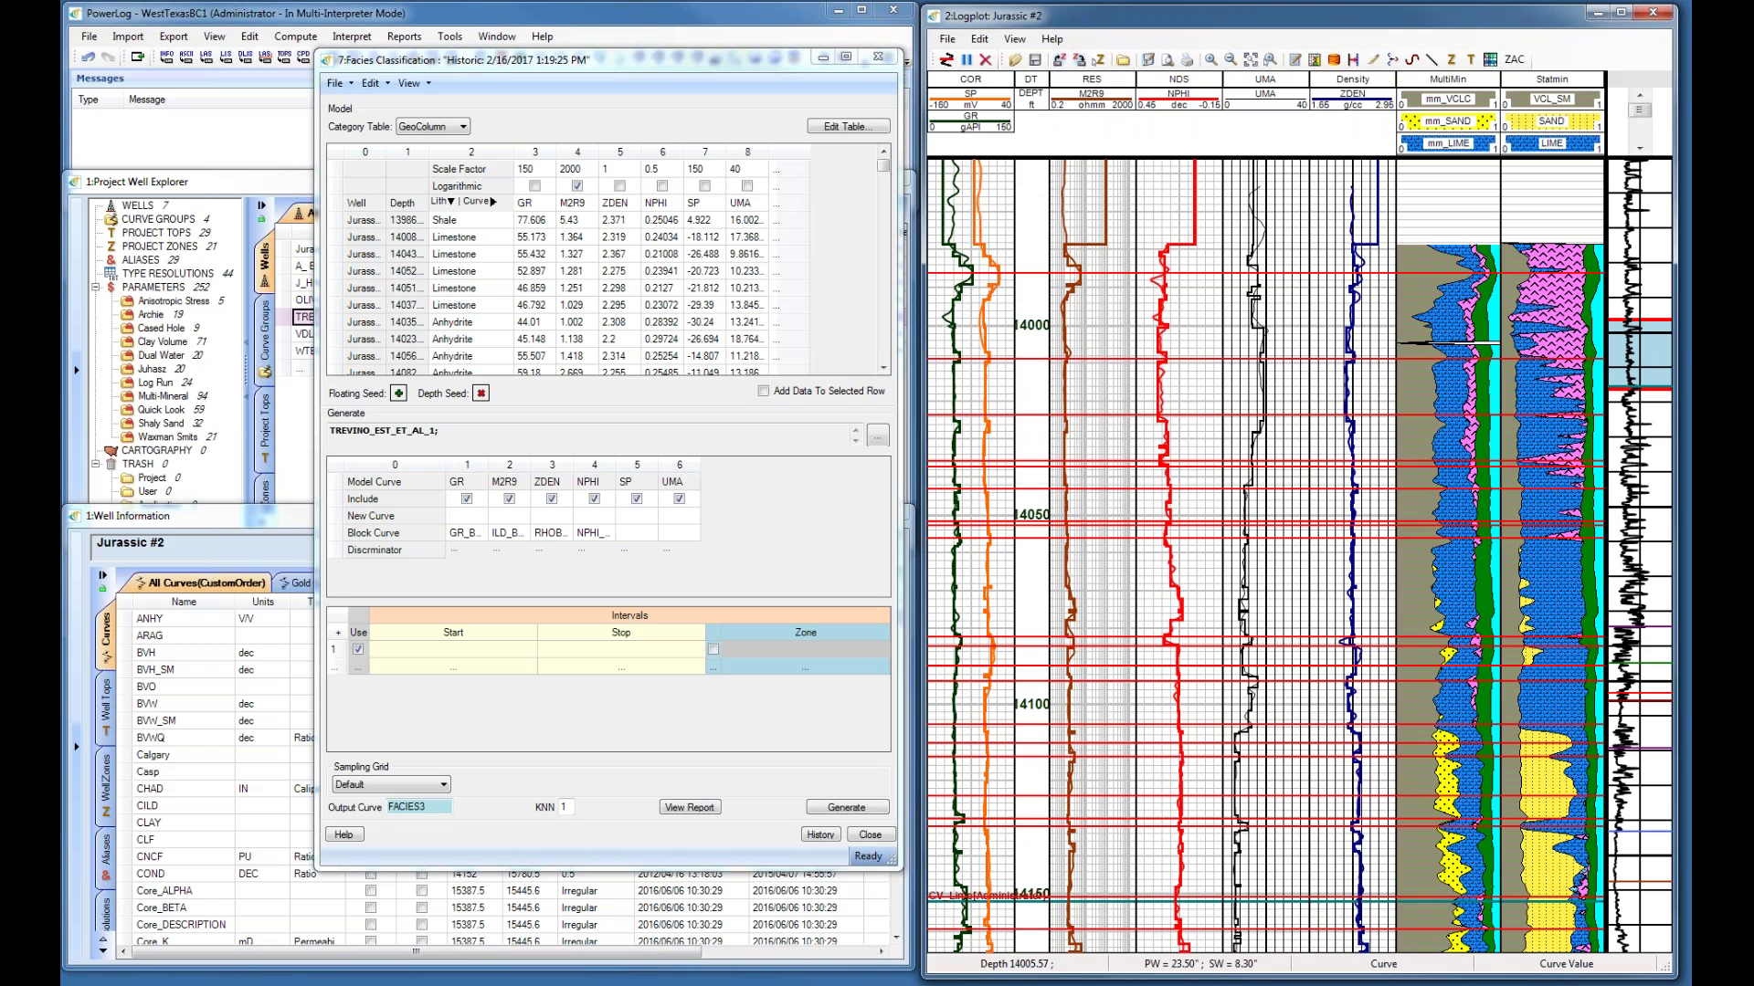
scroll(1644, 347, up, 3)
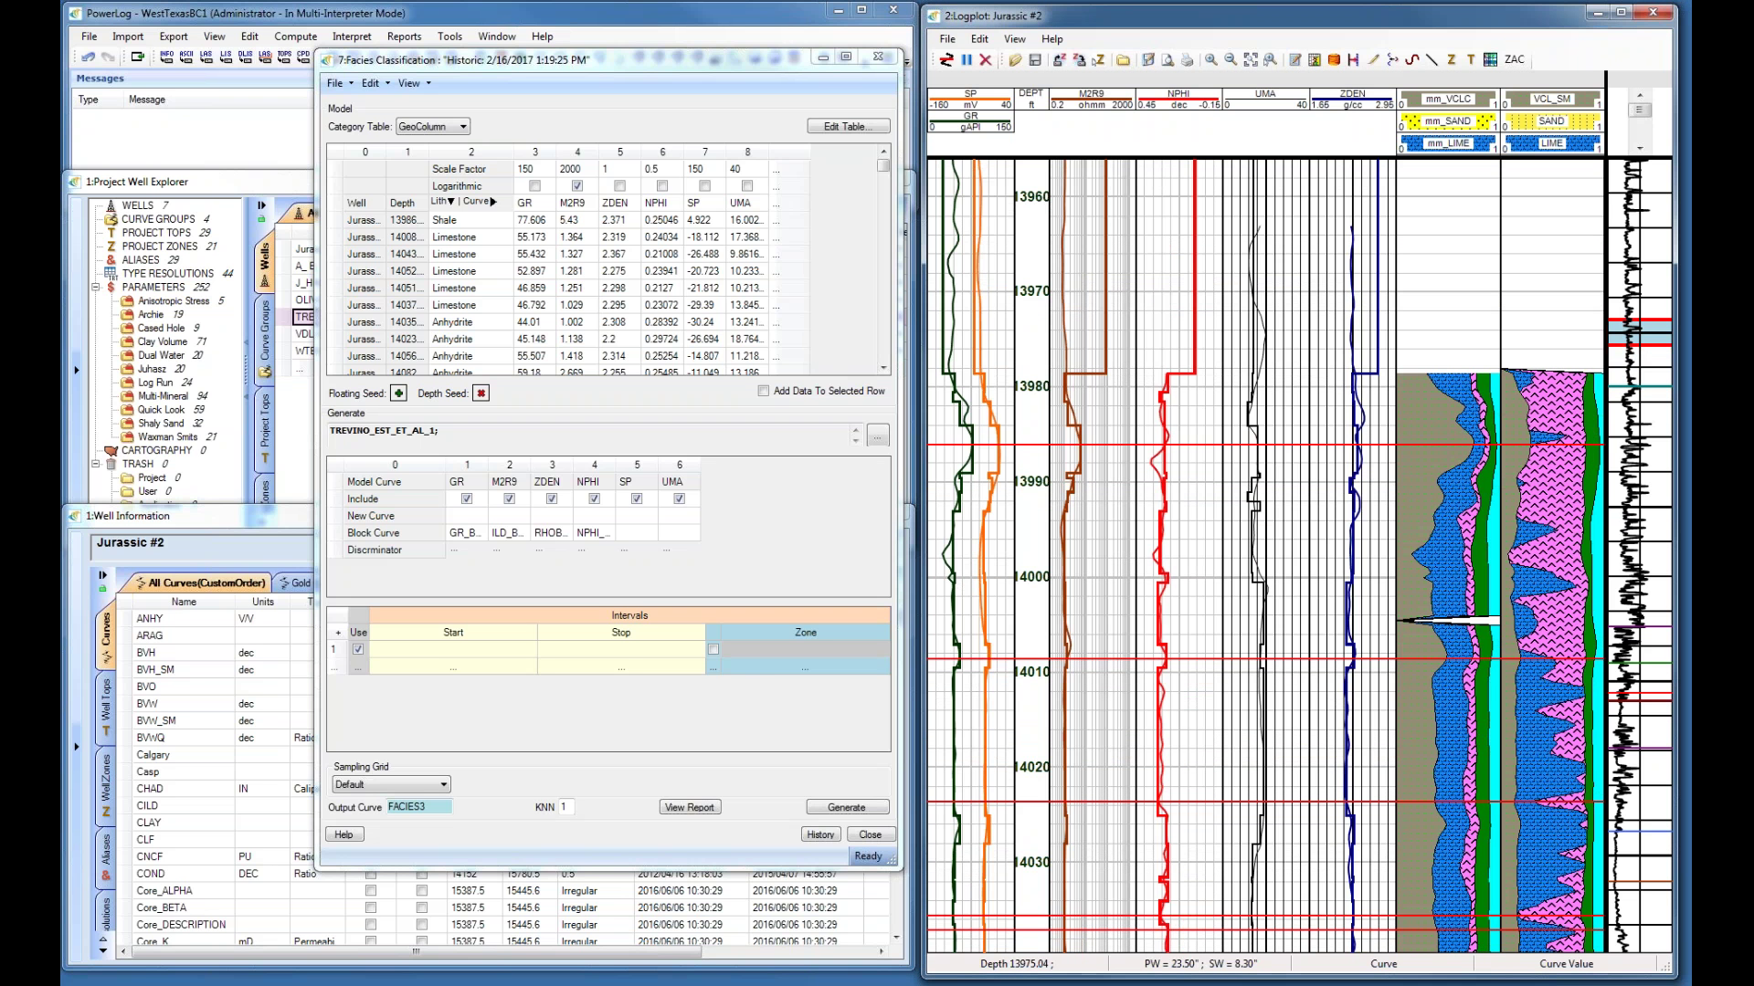
scroll(1094, 230, down, 2)
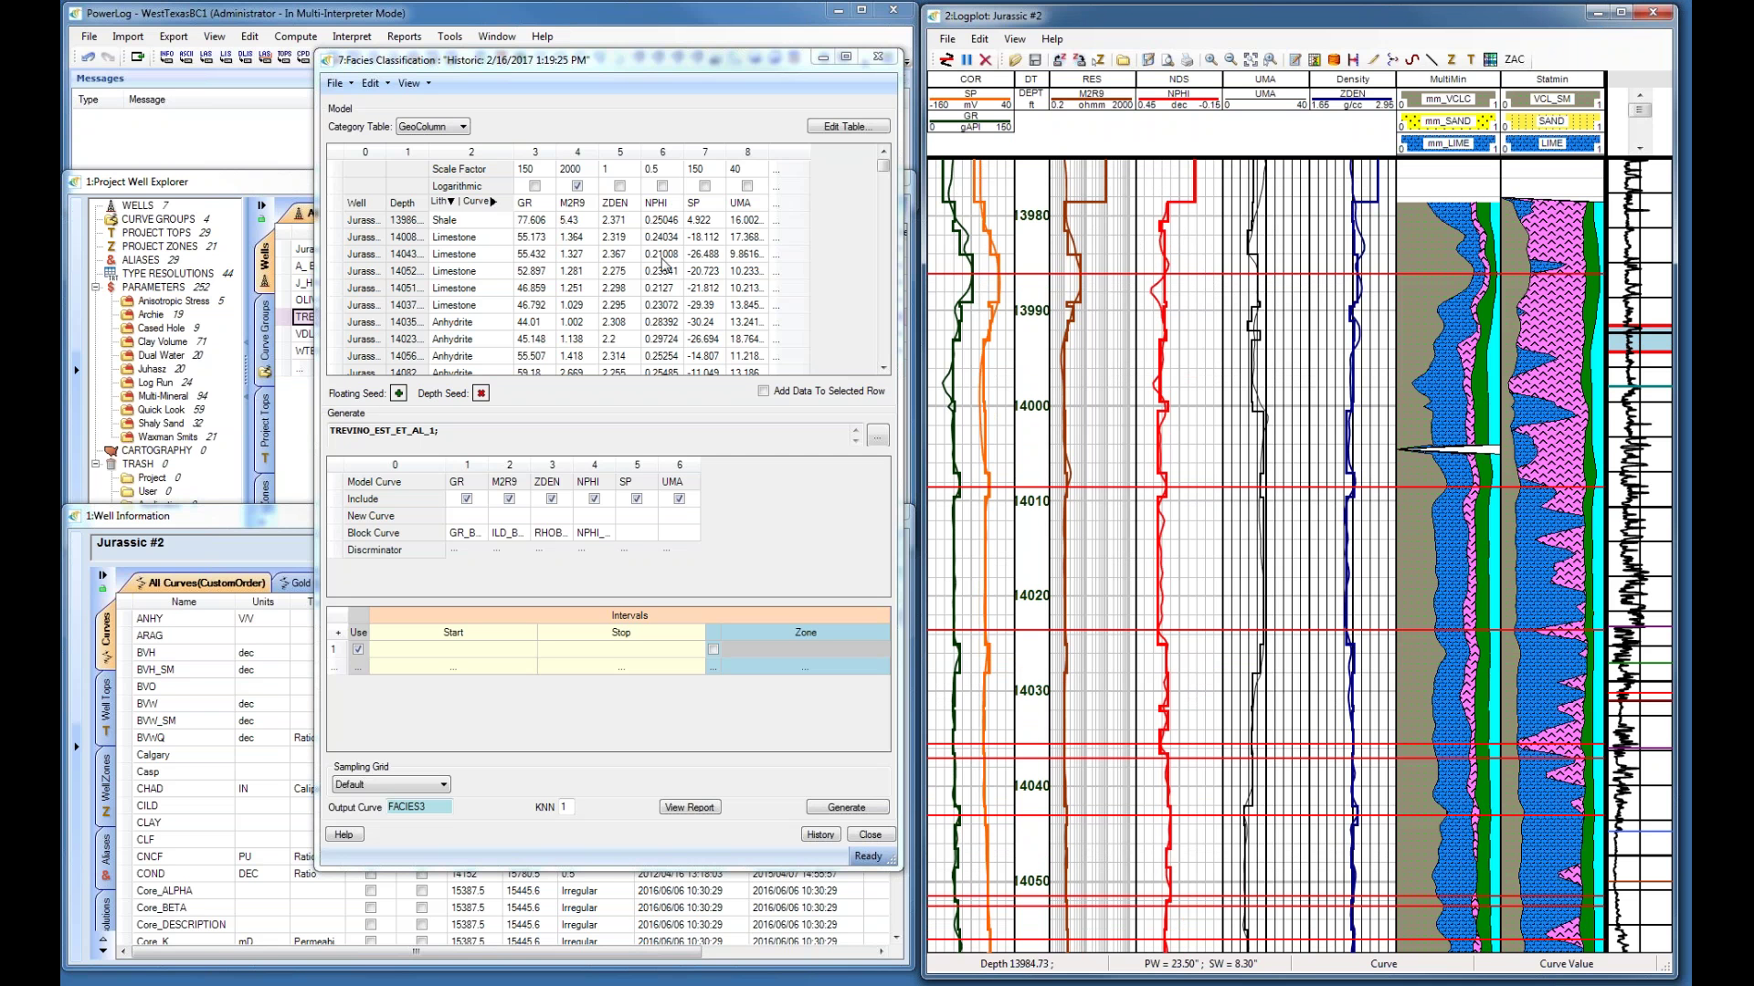
click(336, 221)
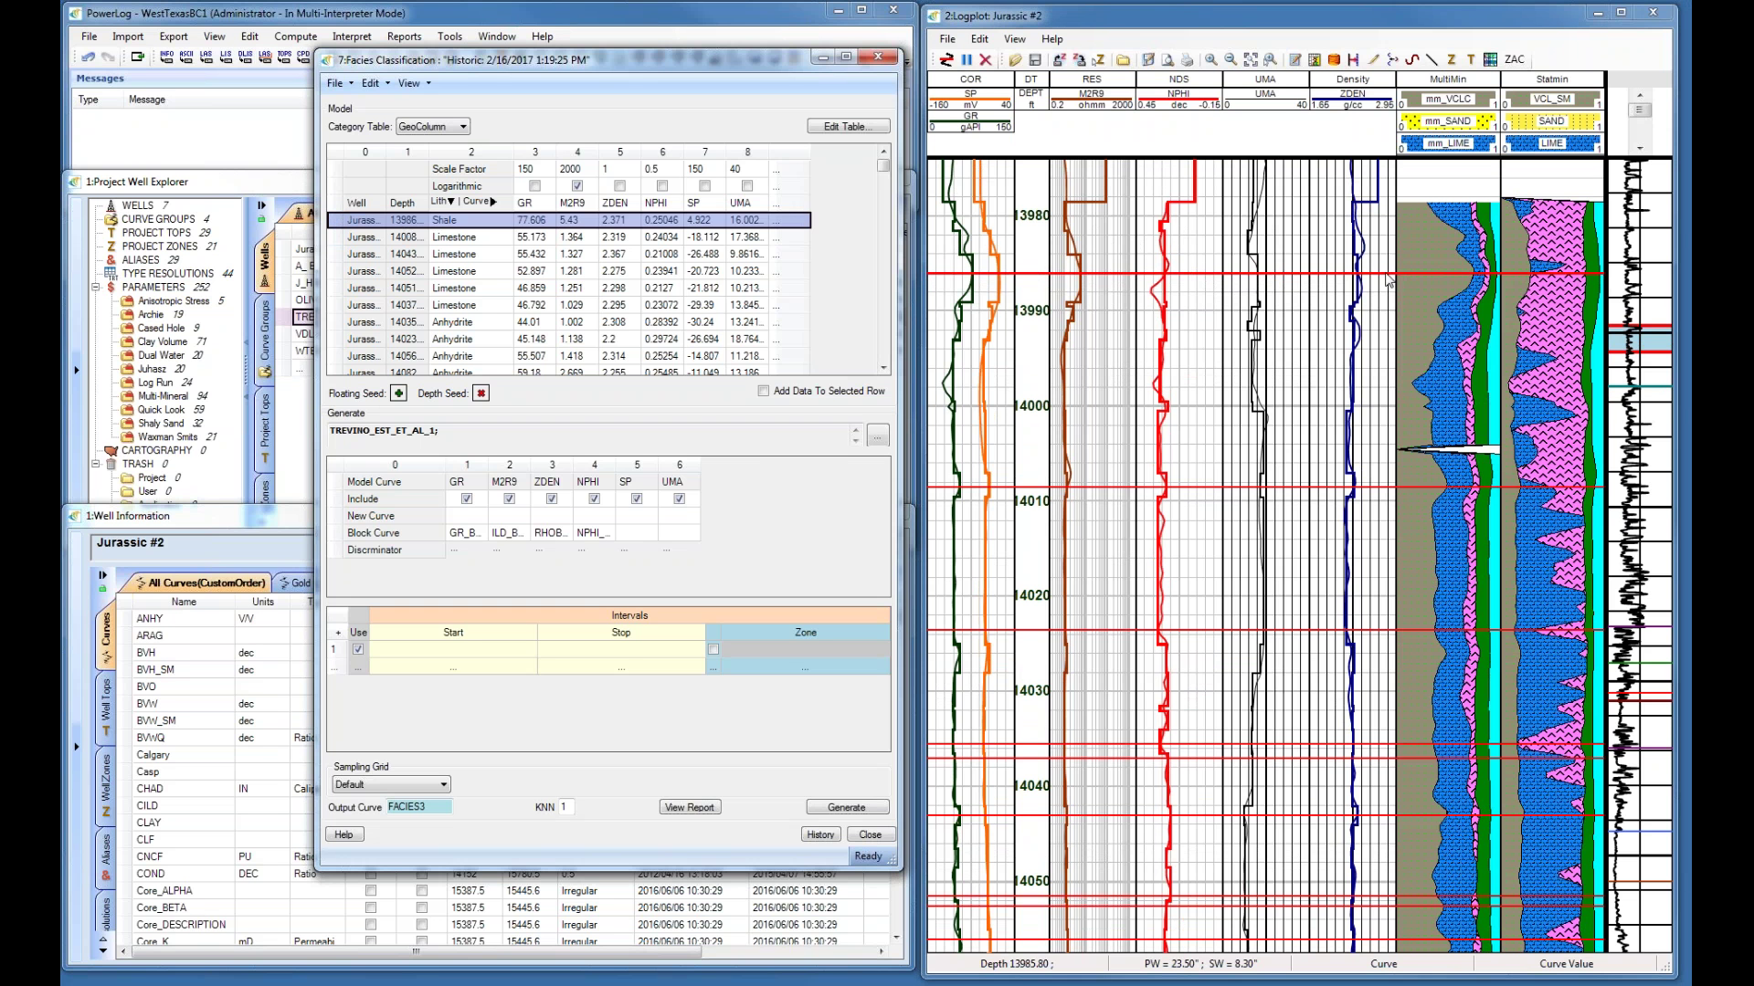
click(945, 61)
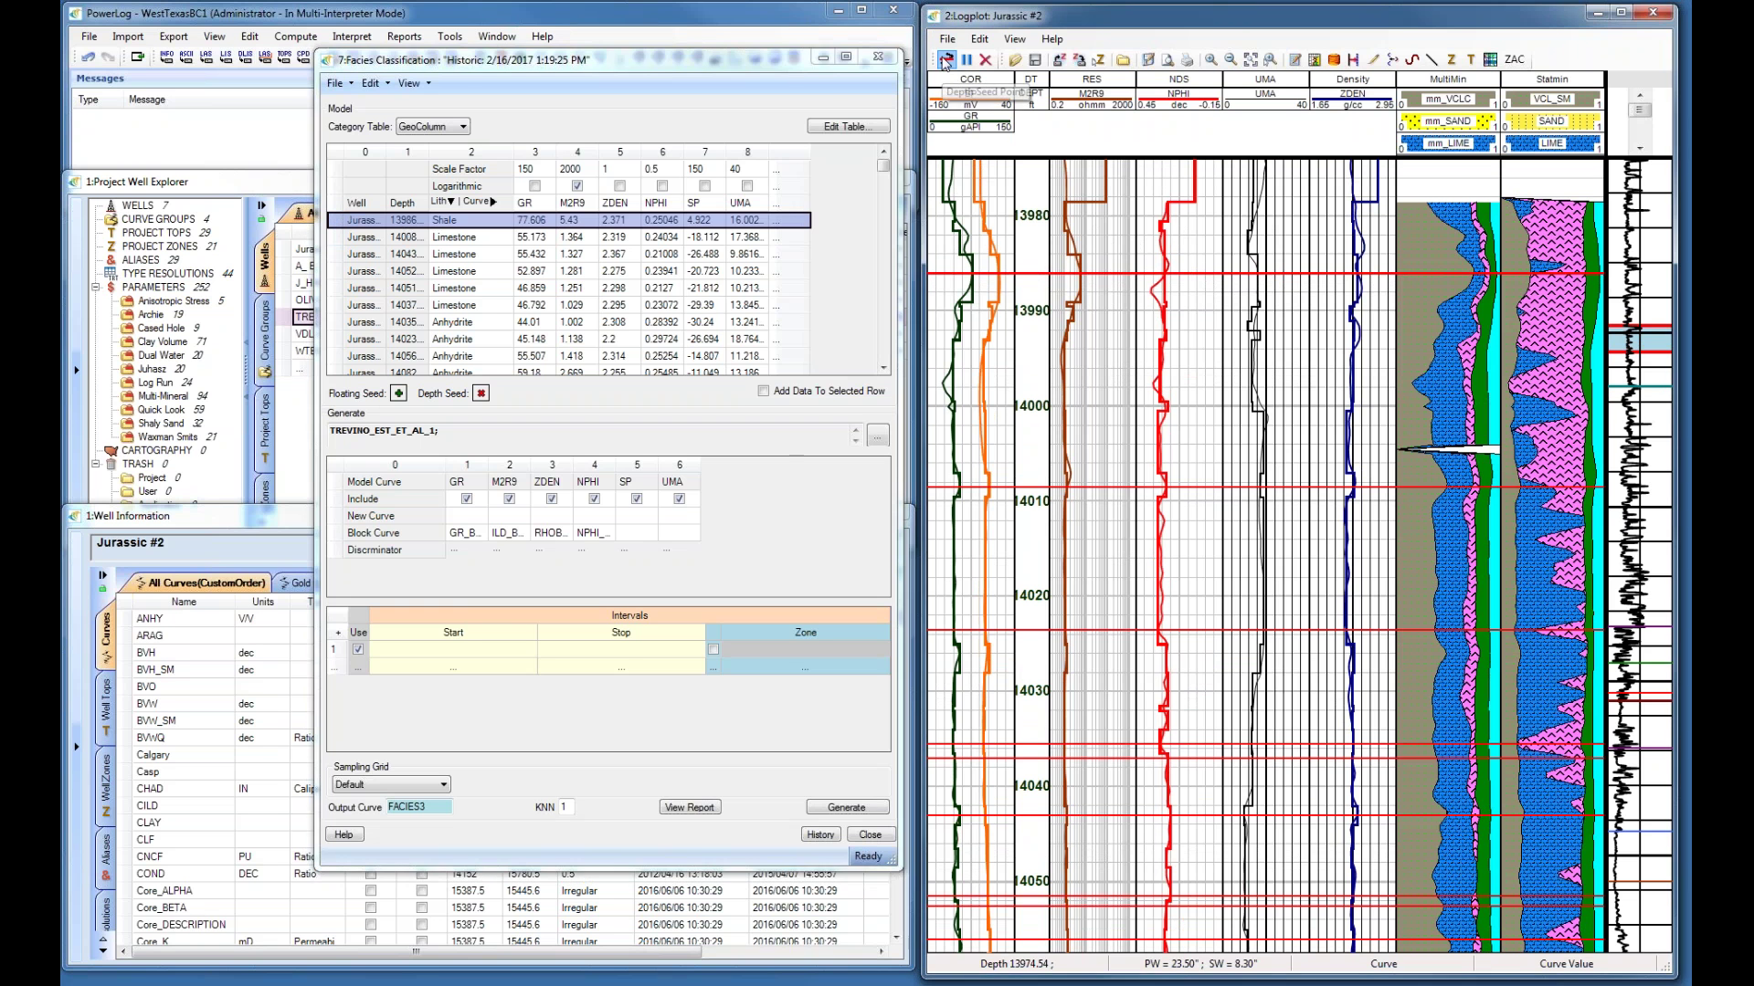
click(1216, 272)
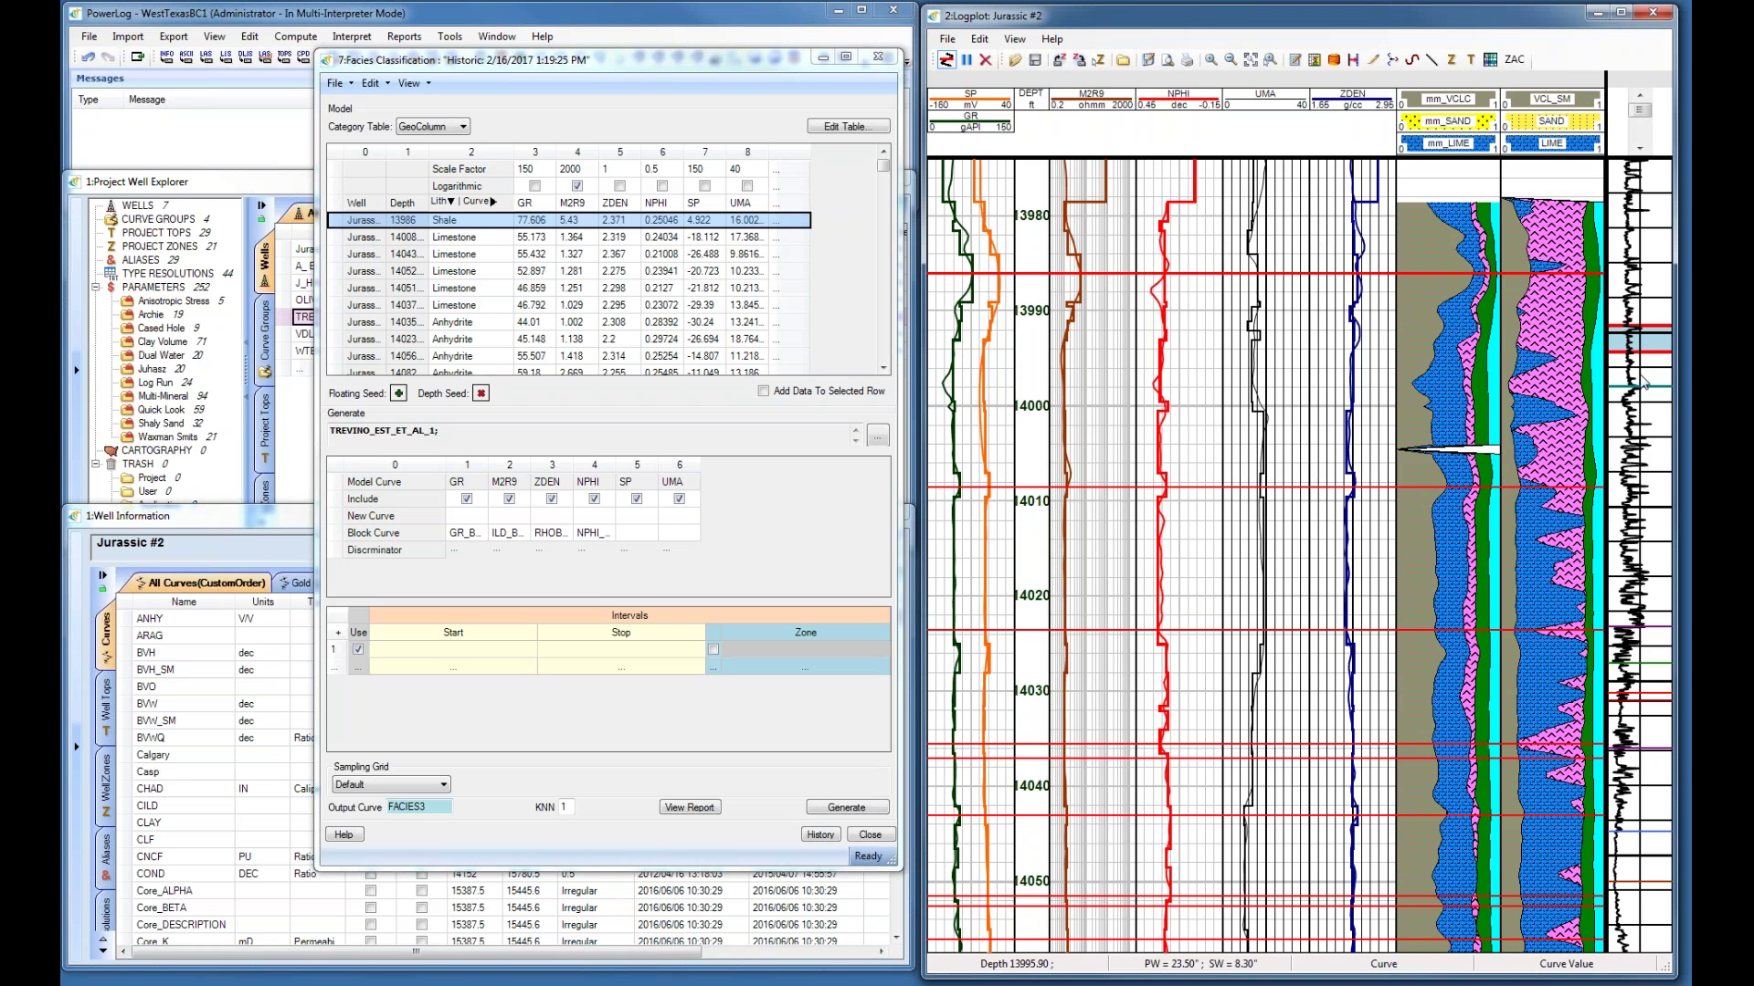
Unhide the Facies track in the Jurassic #2 logplot format and close the Facies Classification window.
scroll(1649, 365, down, 3)
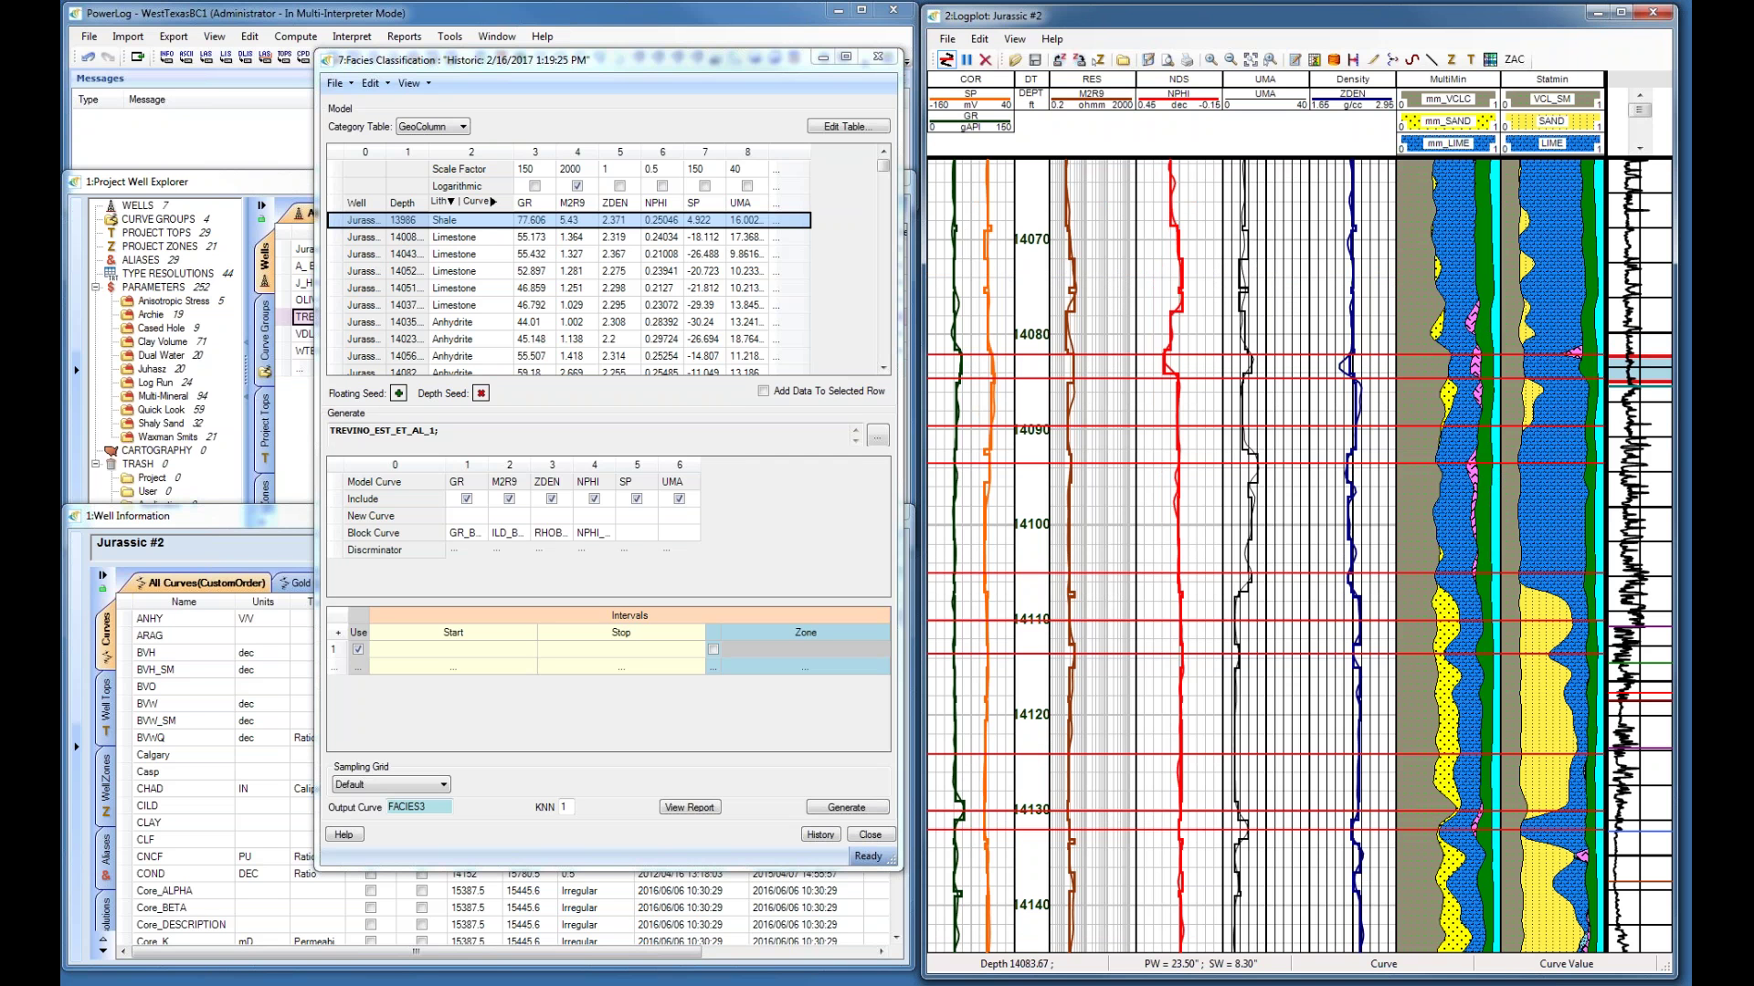
click(1641, 388)
click(1641, 411)
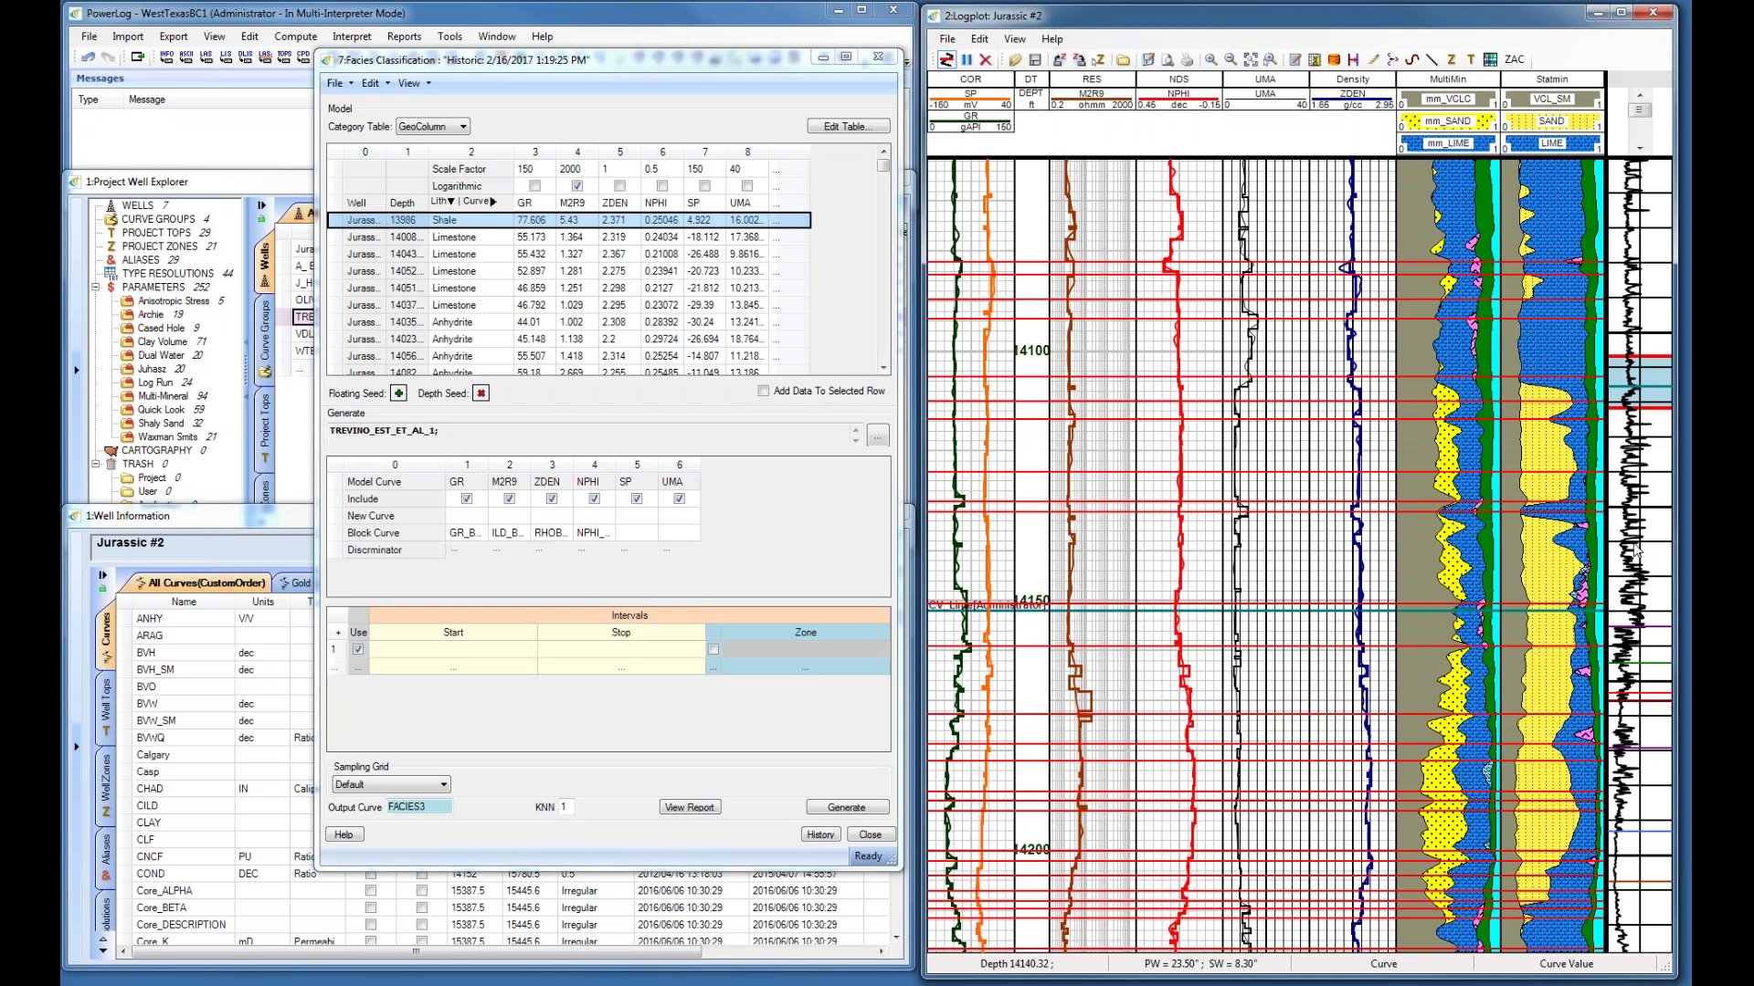
scroll(1635, 552, down, 3)
right_click(1264, 622)
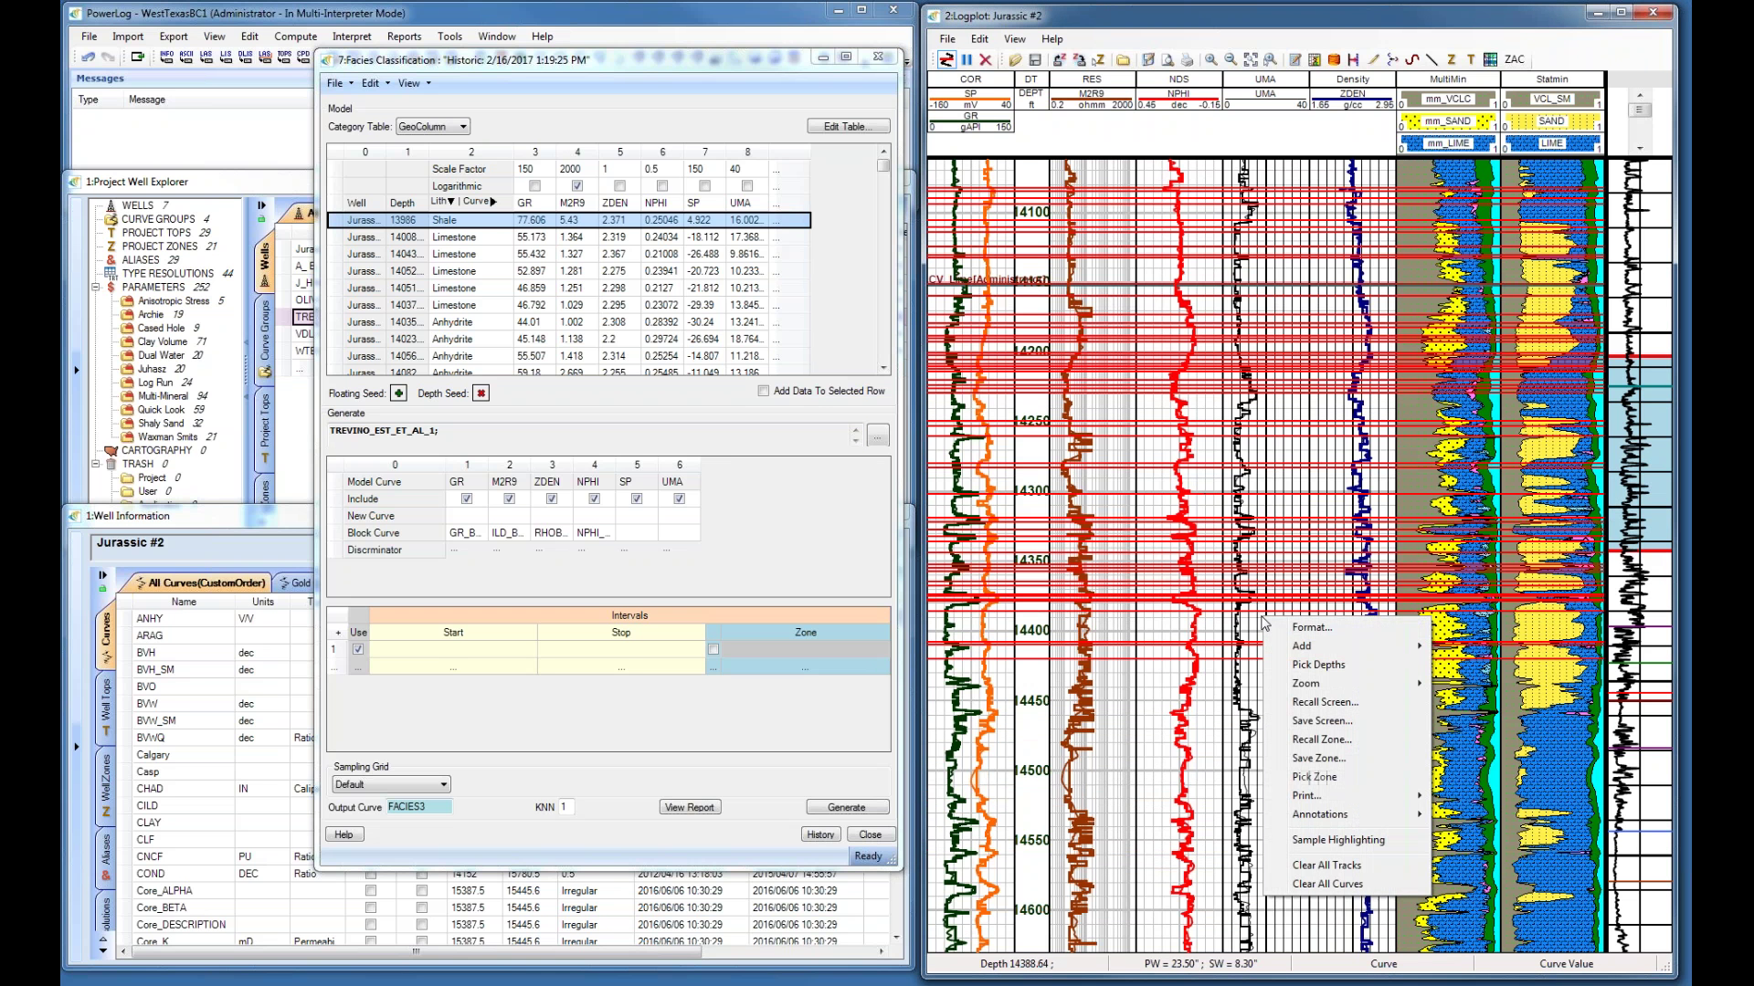
click(1308, 628)
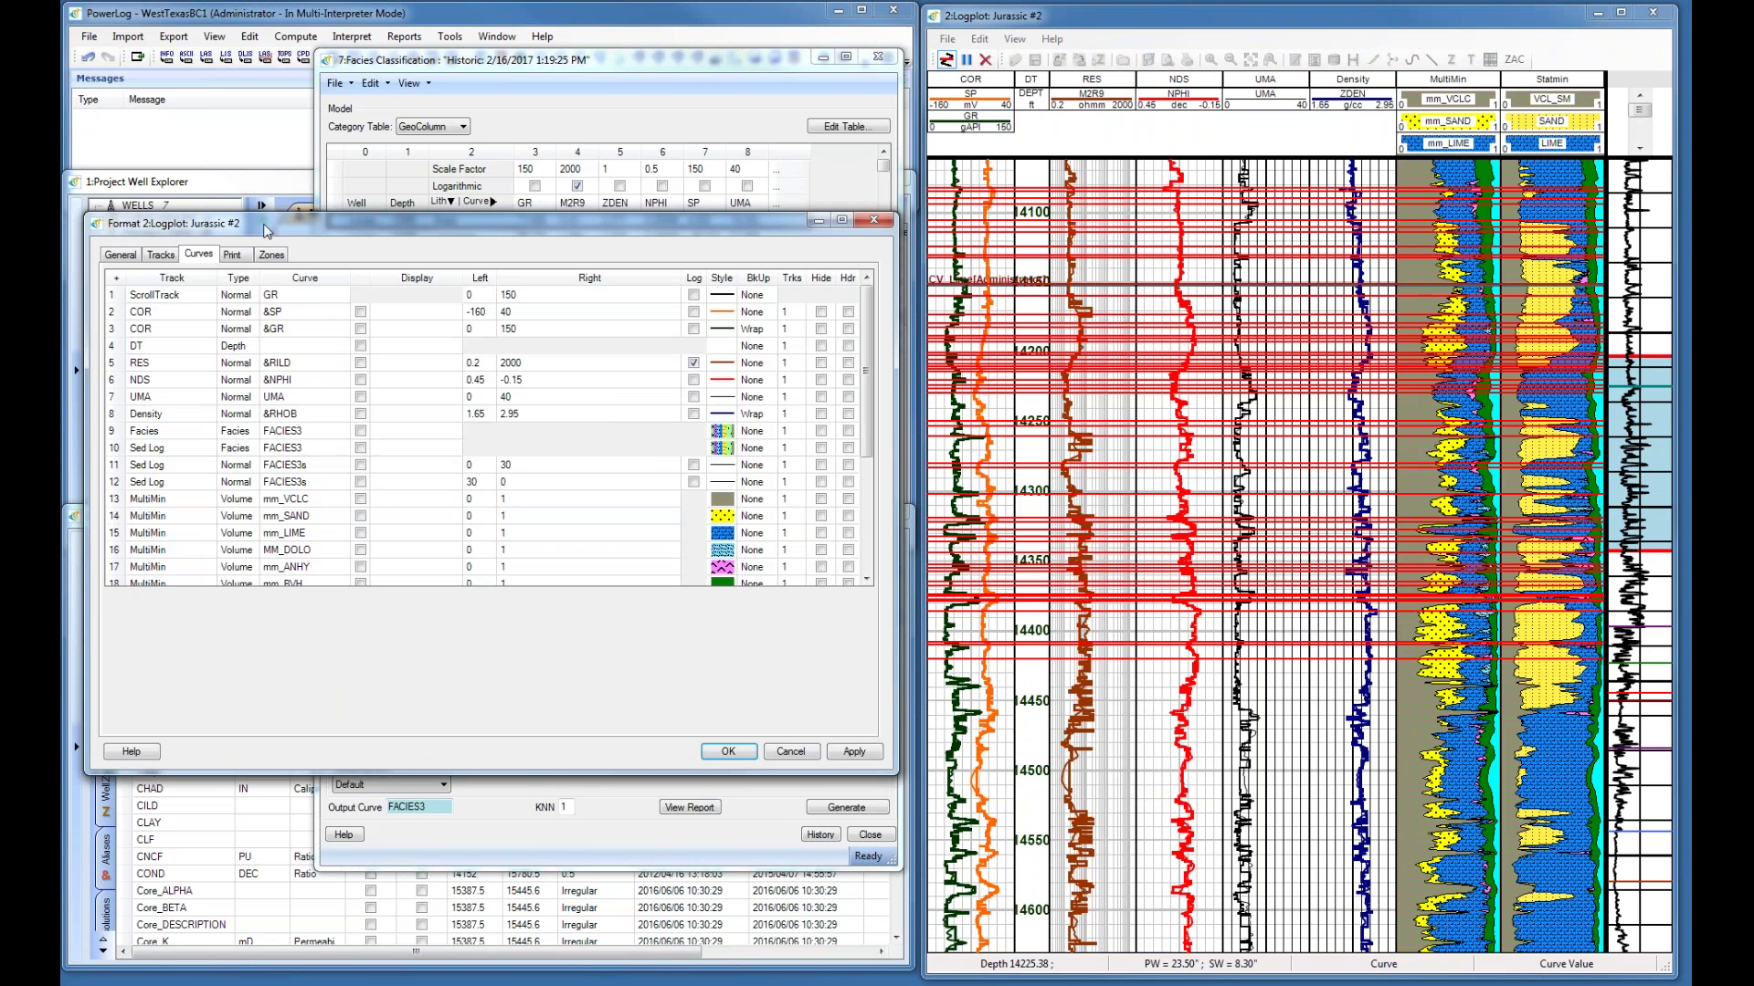
click(161, 255)
click(858, 414)
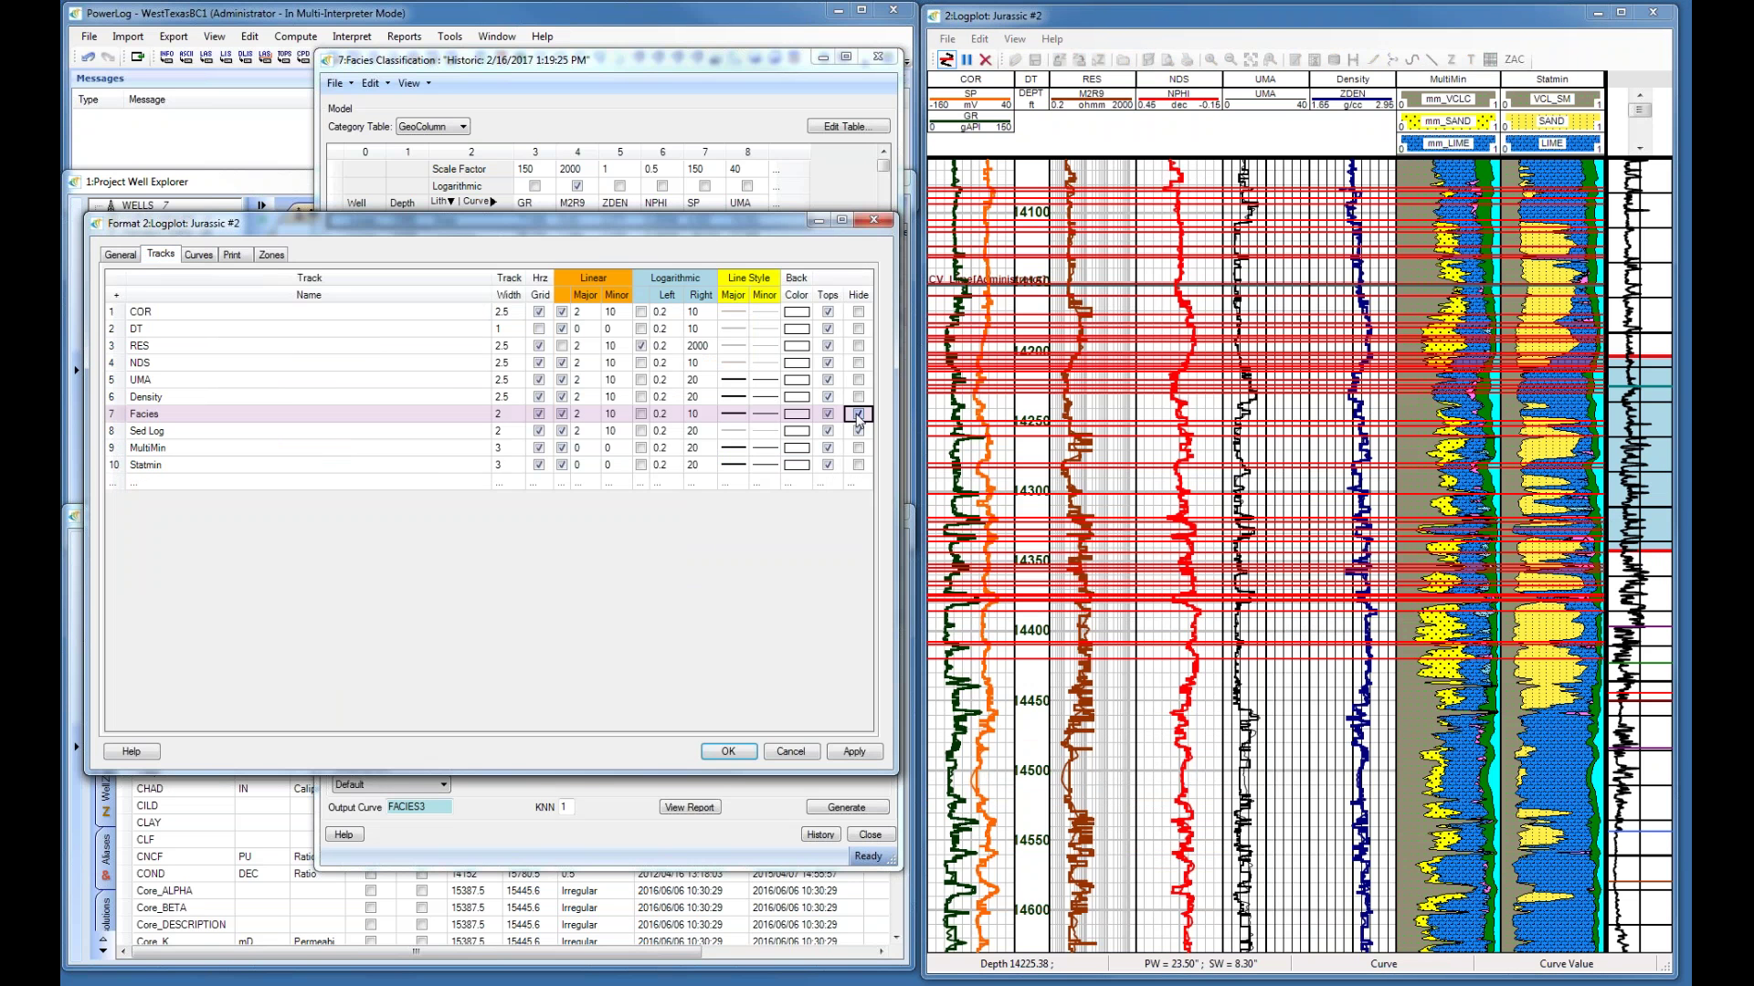
click(854, 752)
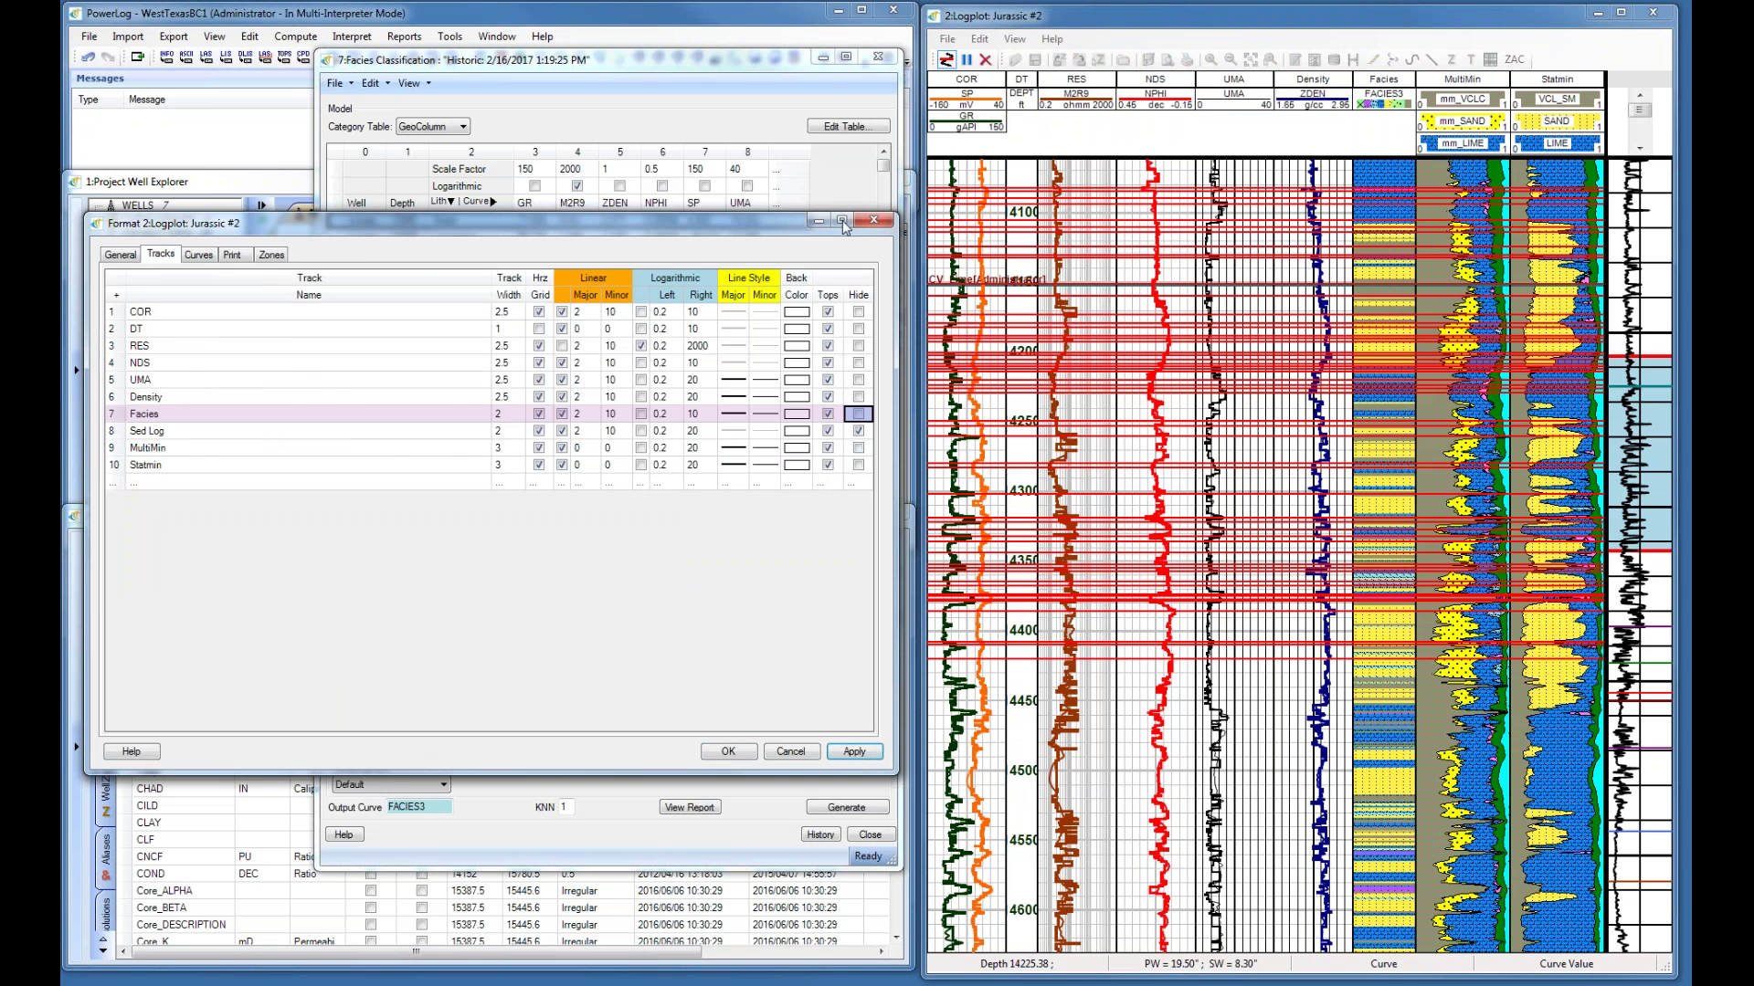
click(870, 226)
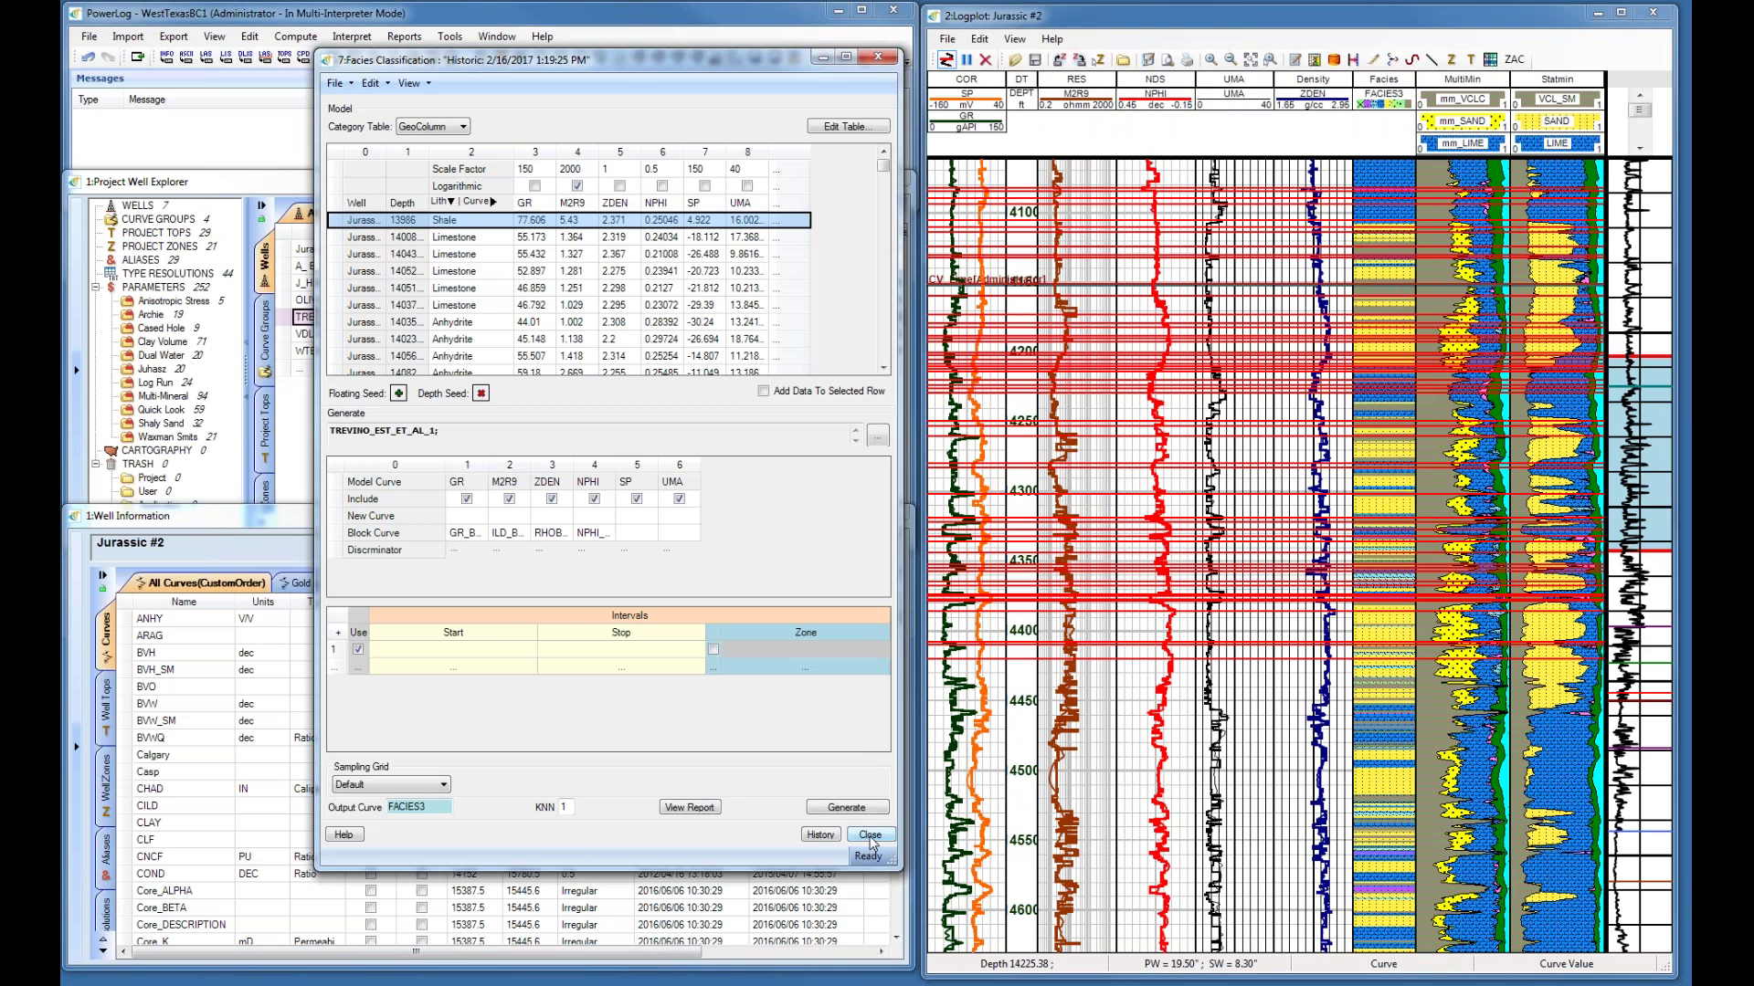
key(Escape)
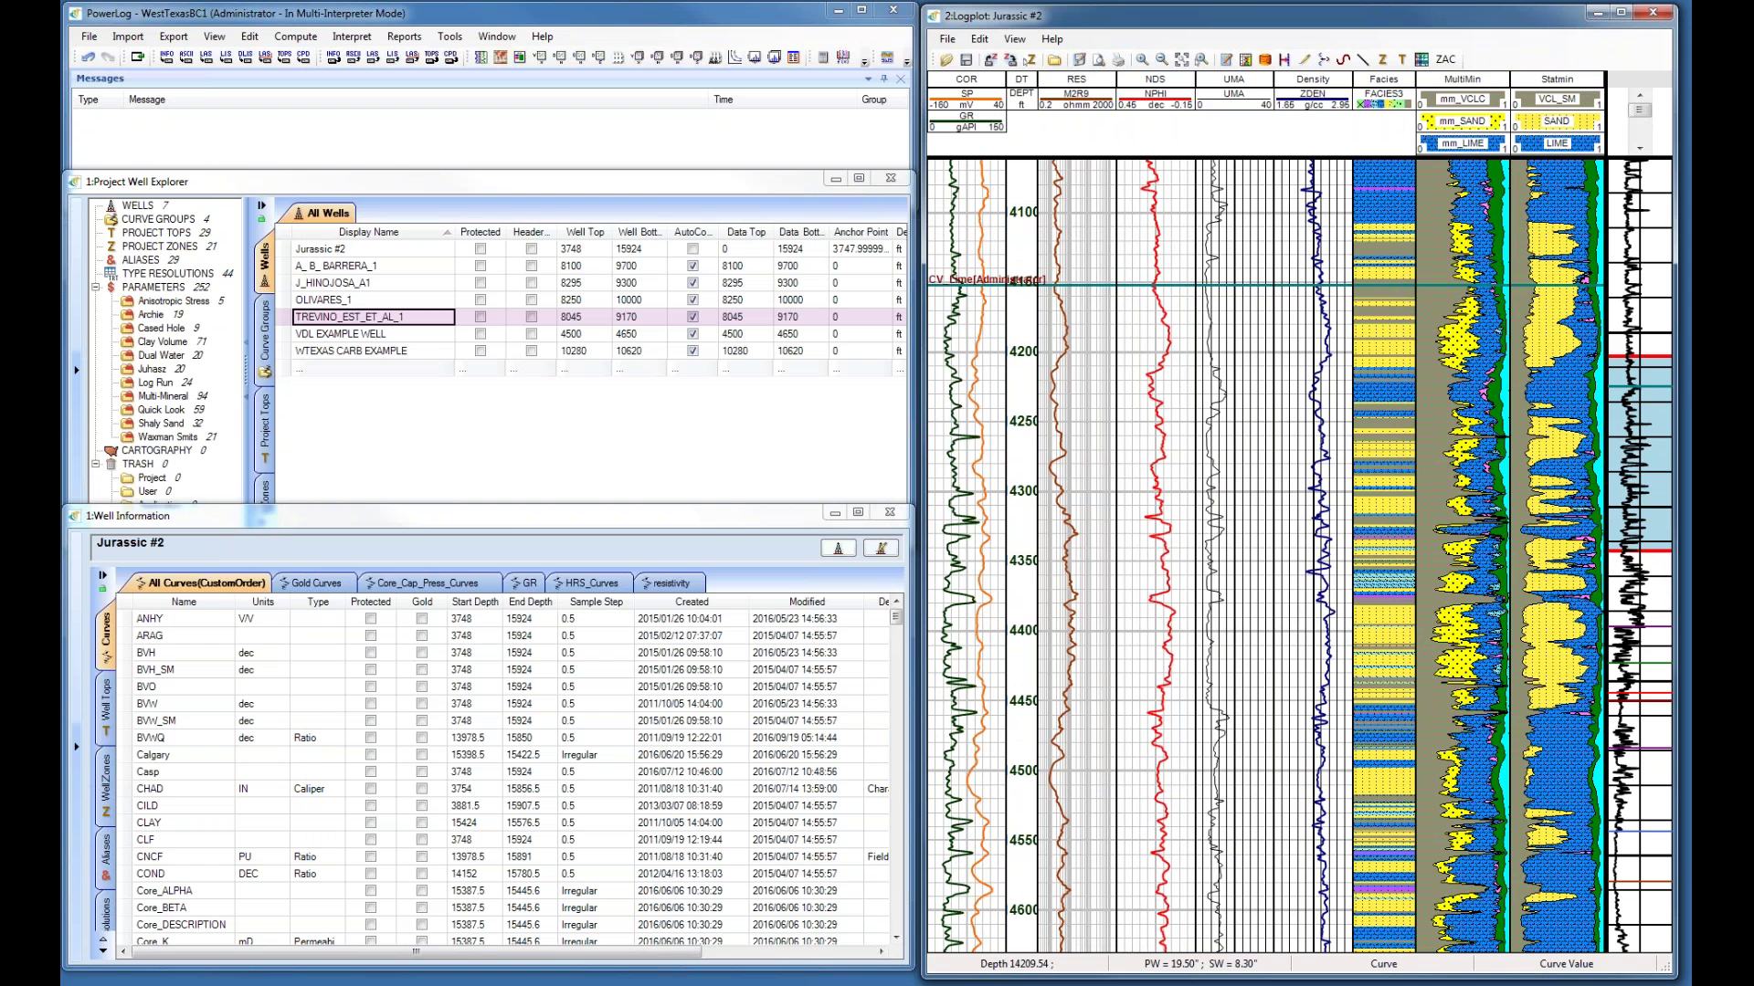
Examine the FACIES3 track along the Jurassic #2 logplot against the MultiMin and Statmin tracks.
scroll(1461, 548, down, 2)
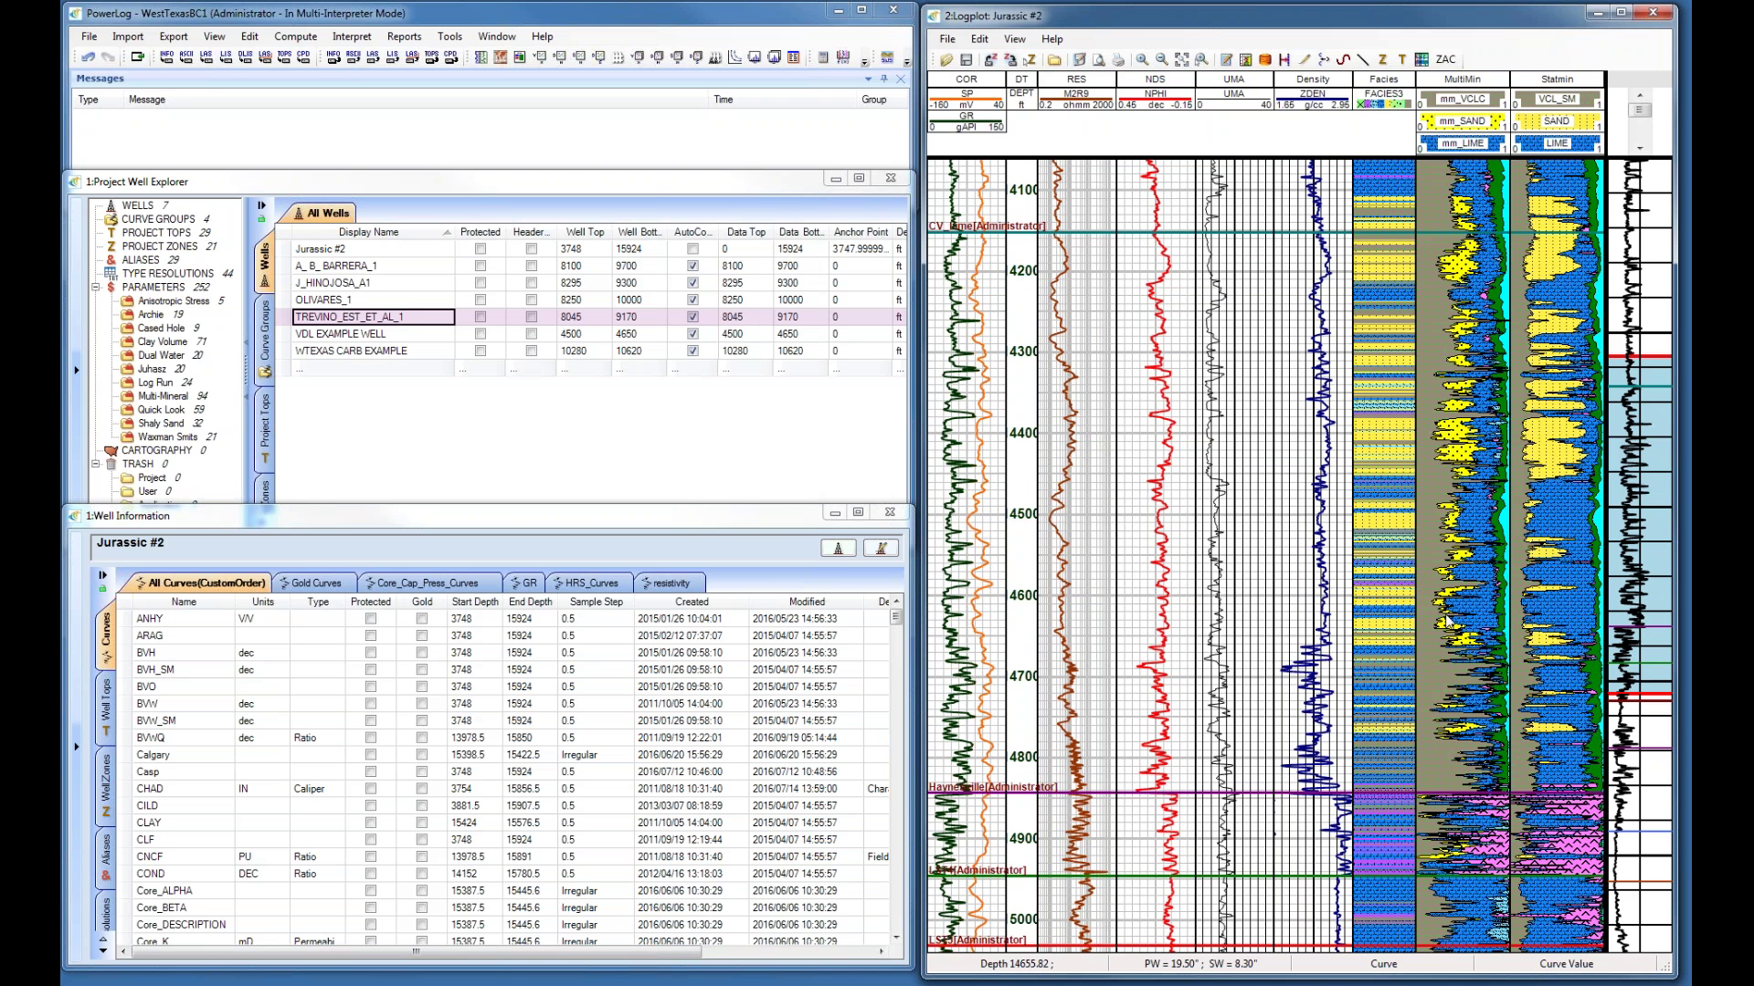
scroll(1644, 640, down, 4)
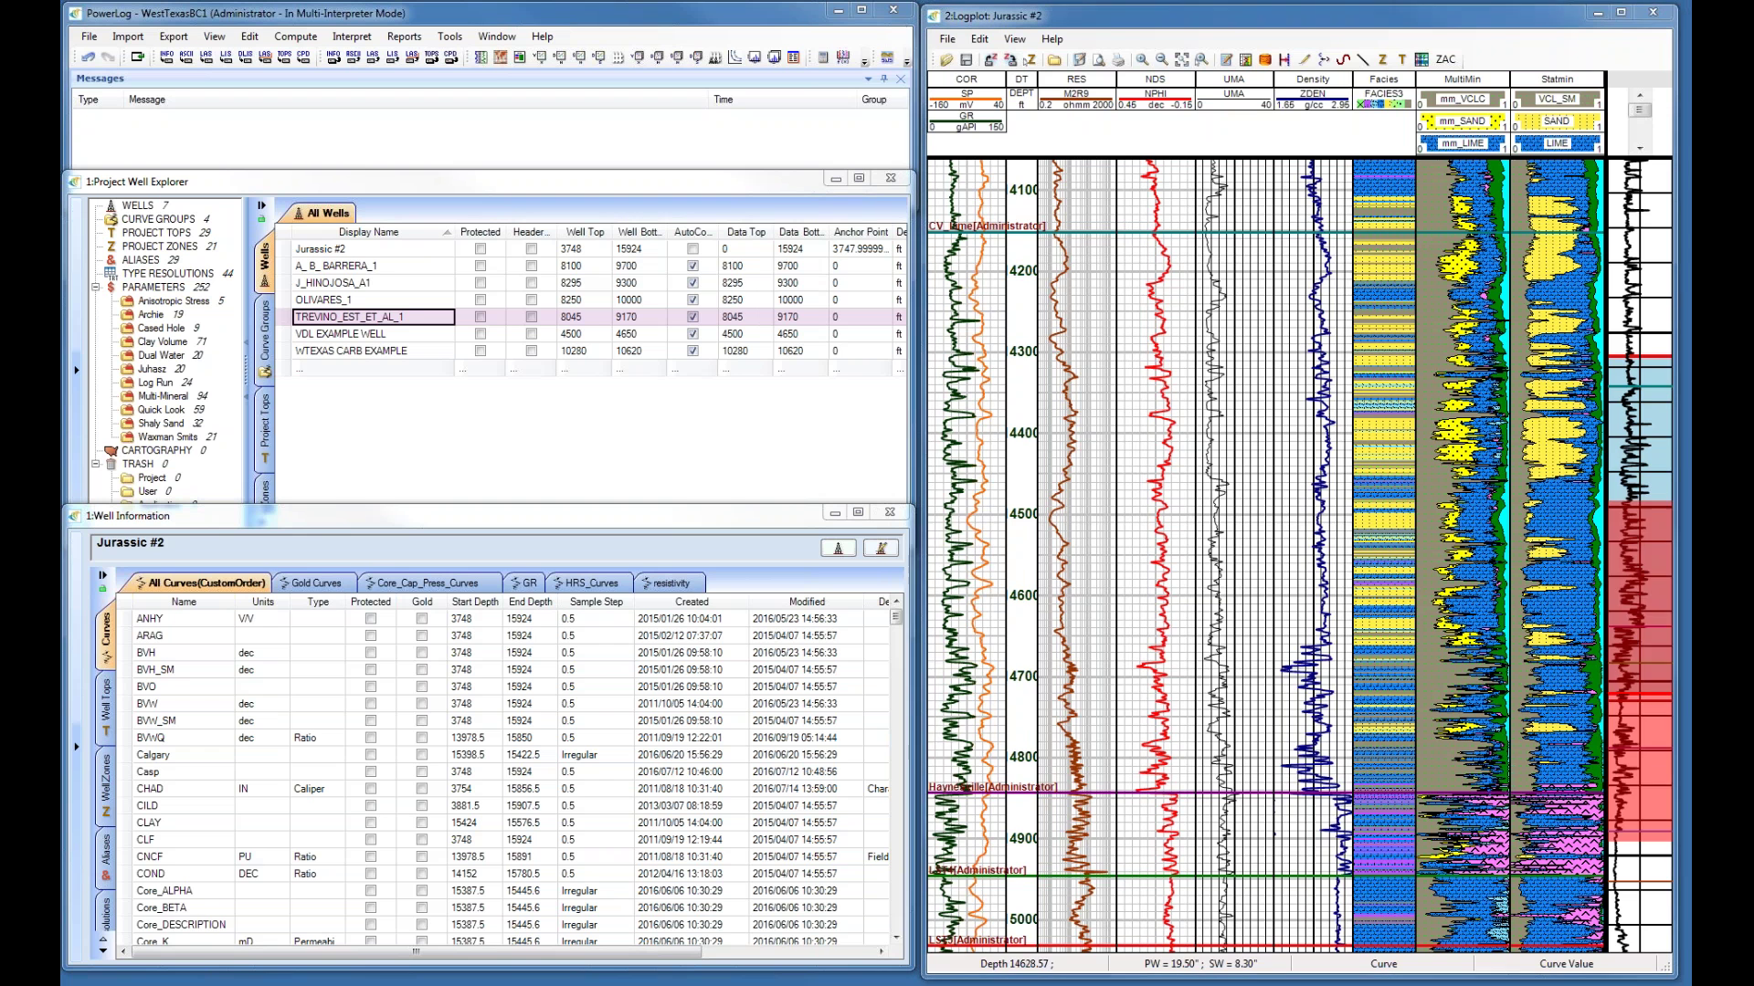
scroll(1644, 734, down, 3)
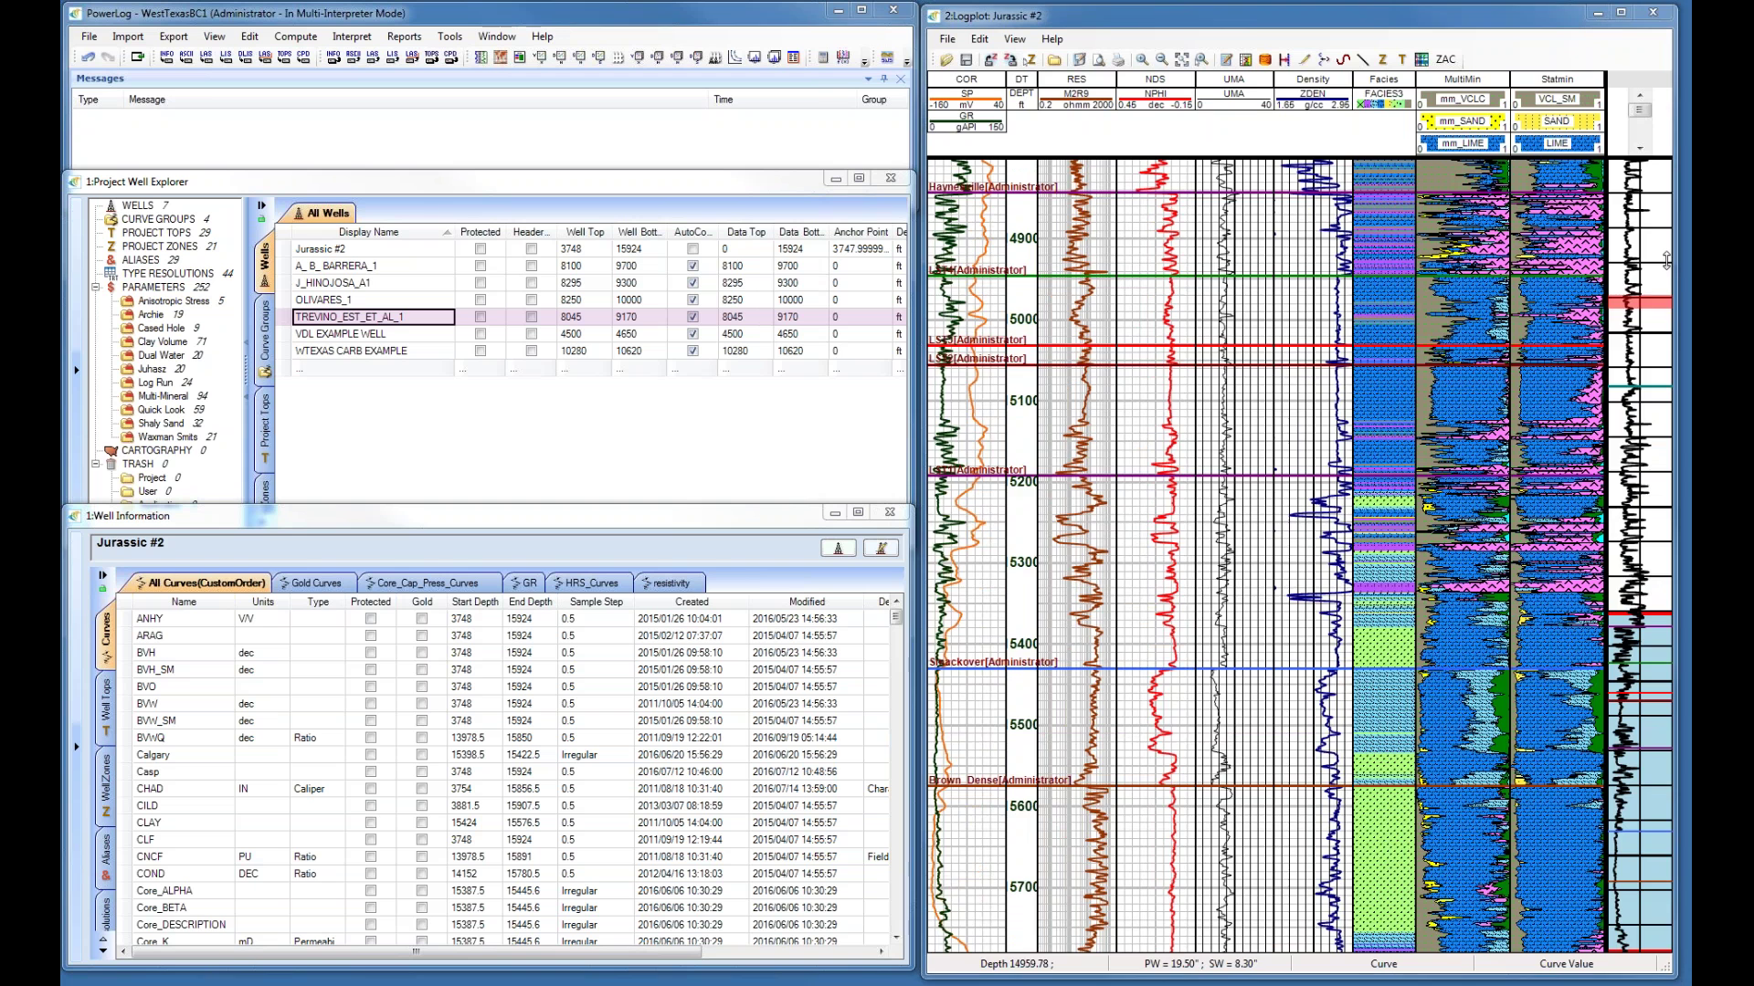
scroll(1671, 626, down, 2)
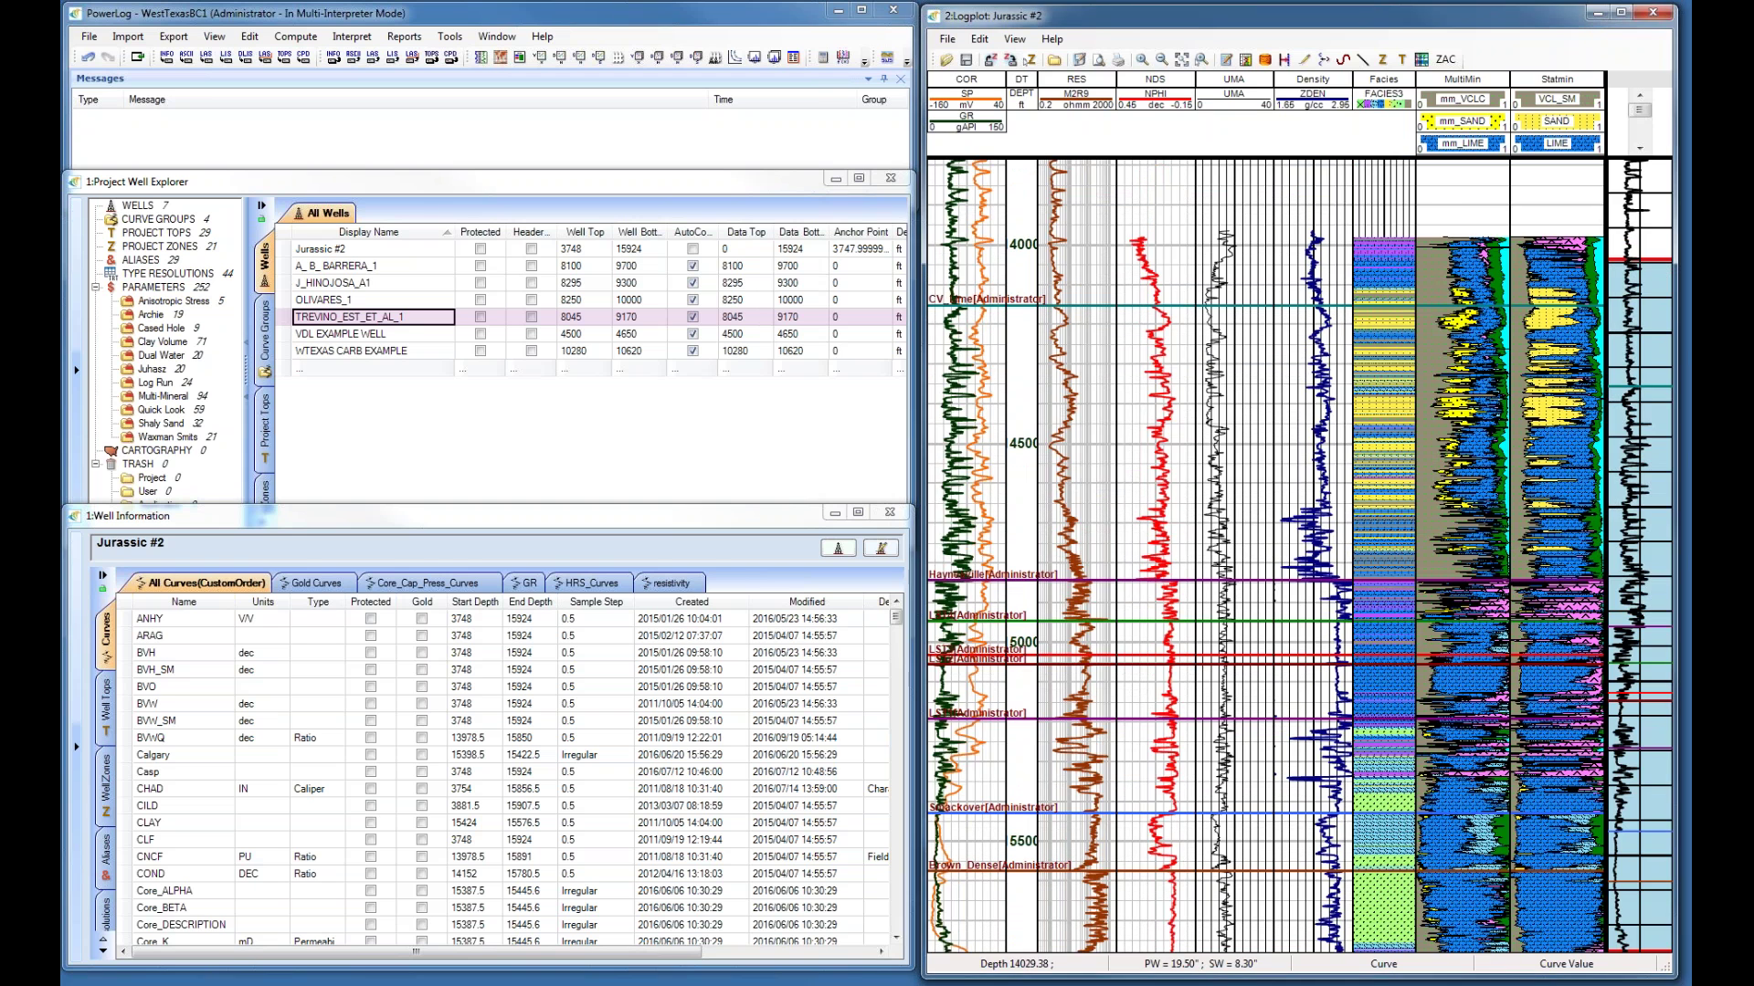
click(1651, 289)
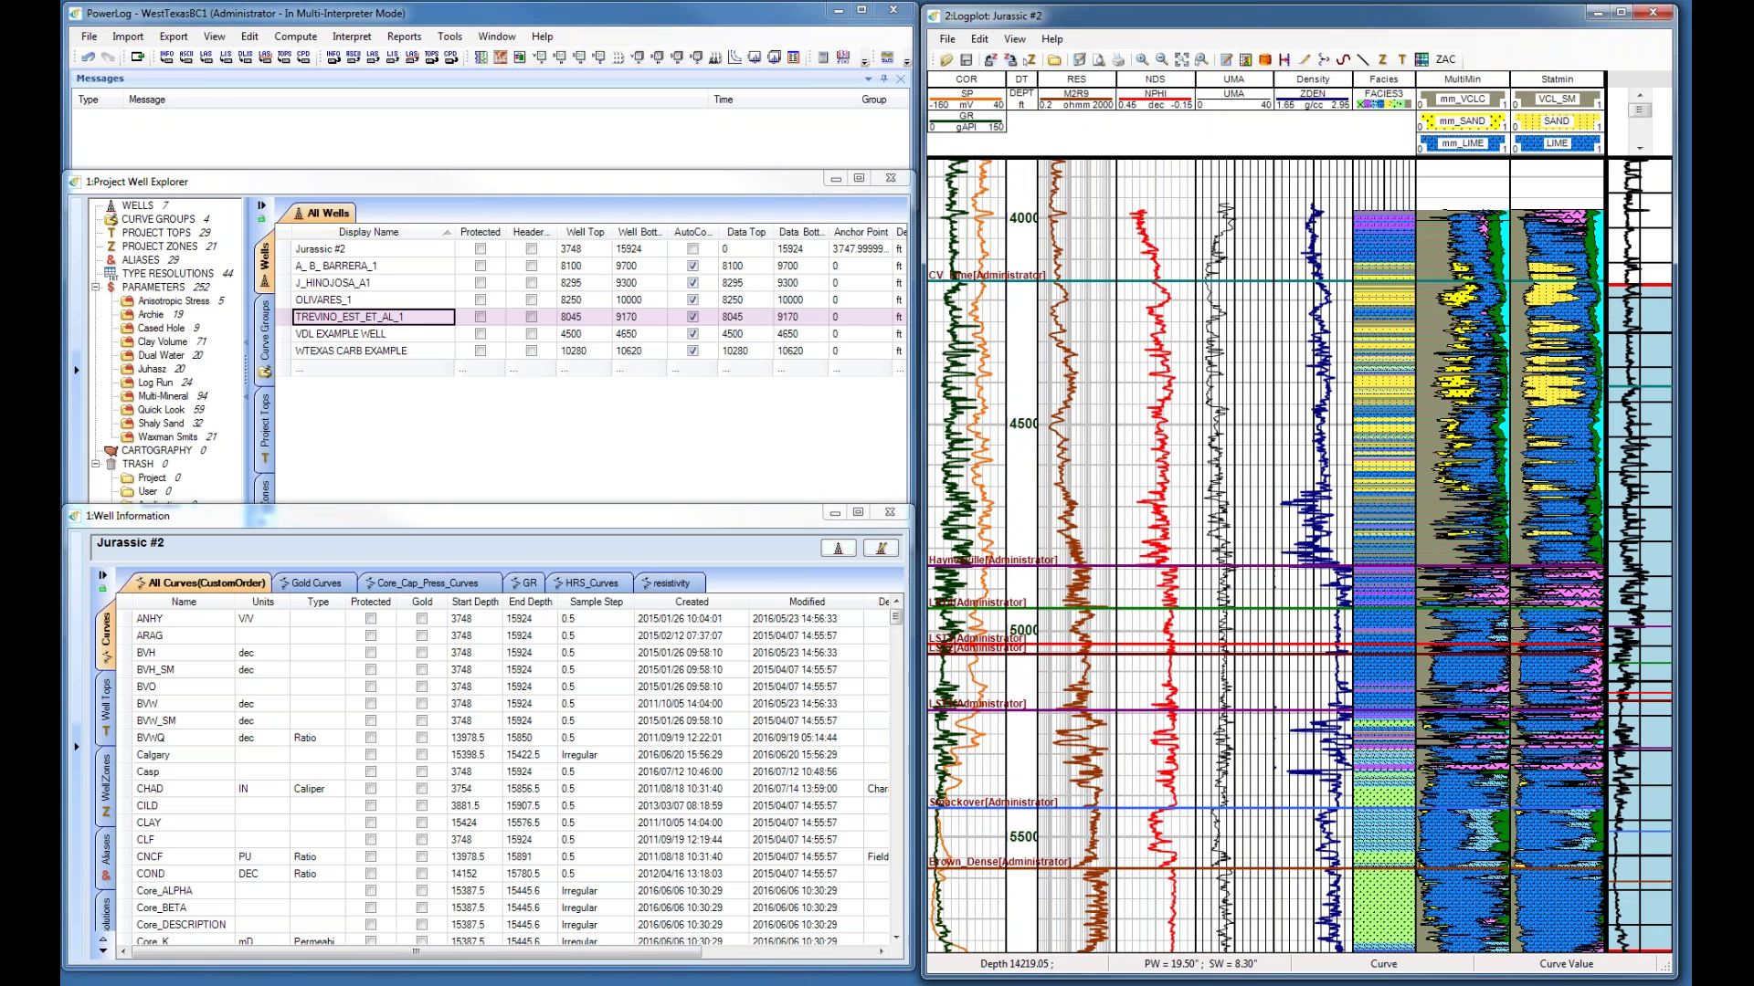
click(1638, 315)
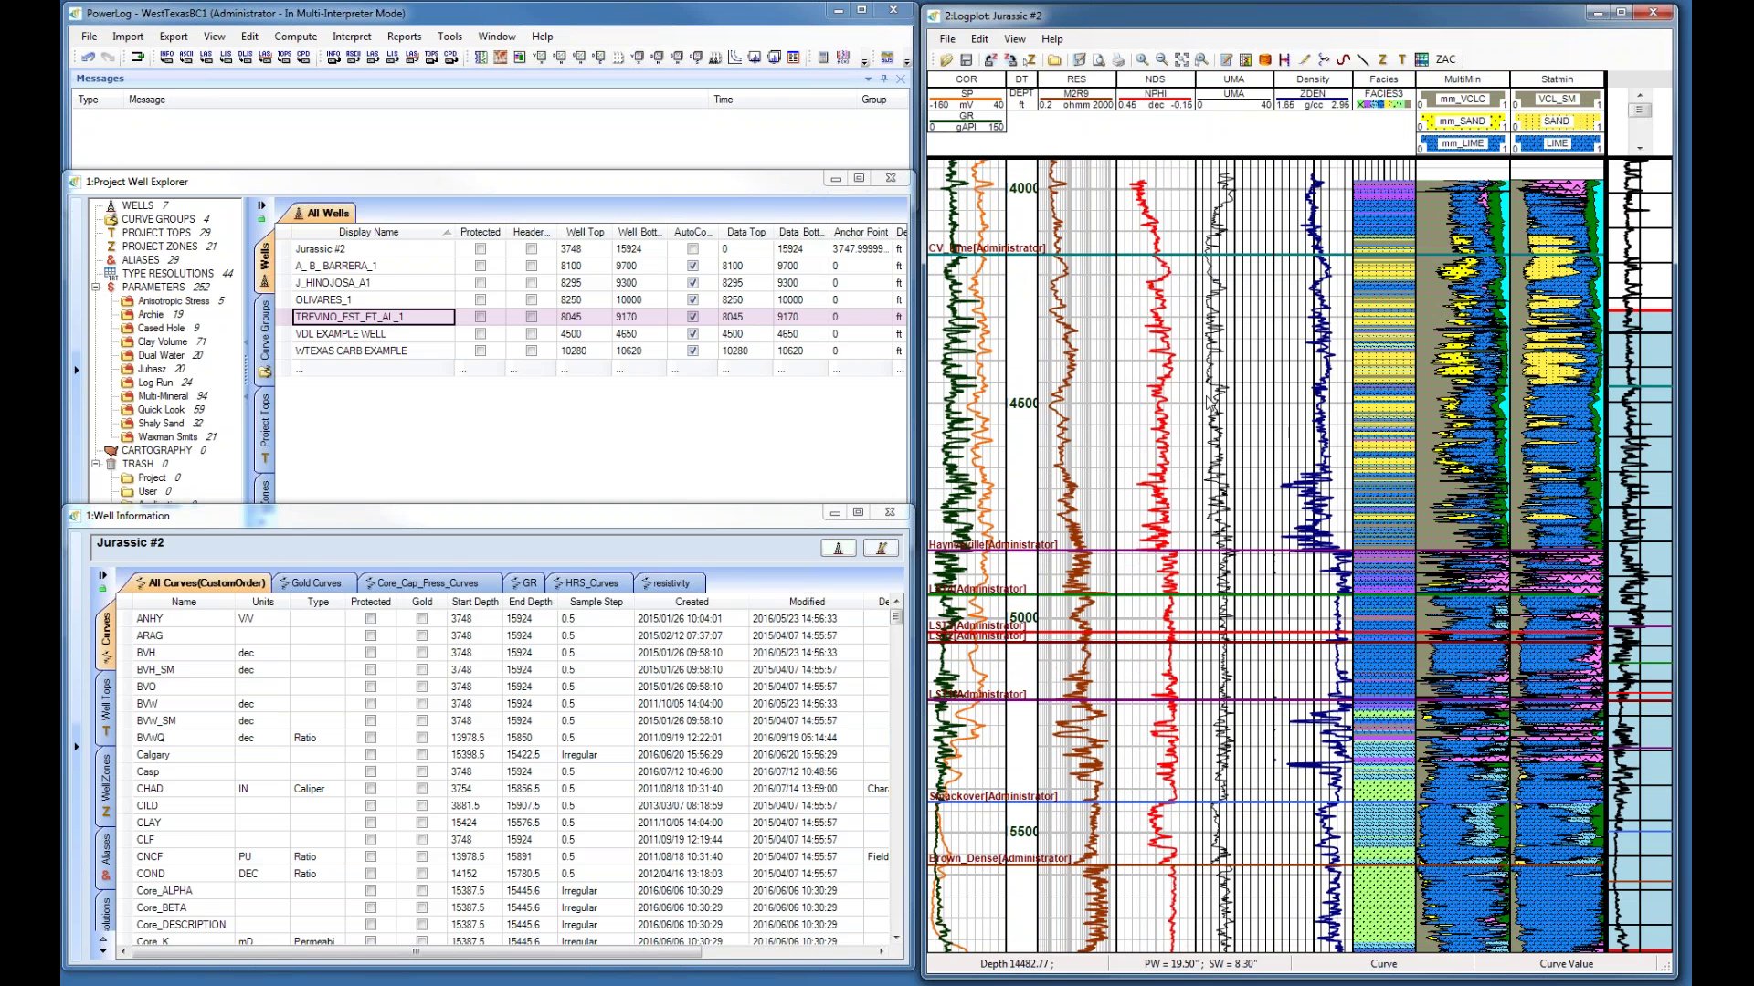
Review the Filter settings that average the FACIES3 curve into FACIES3s, and close the Filter window without running it.
right_click(1207, 398)
click(1247, 422)
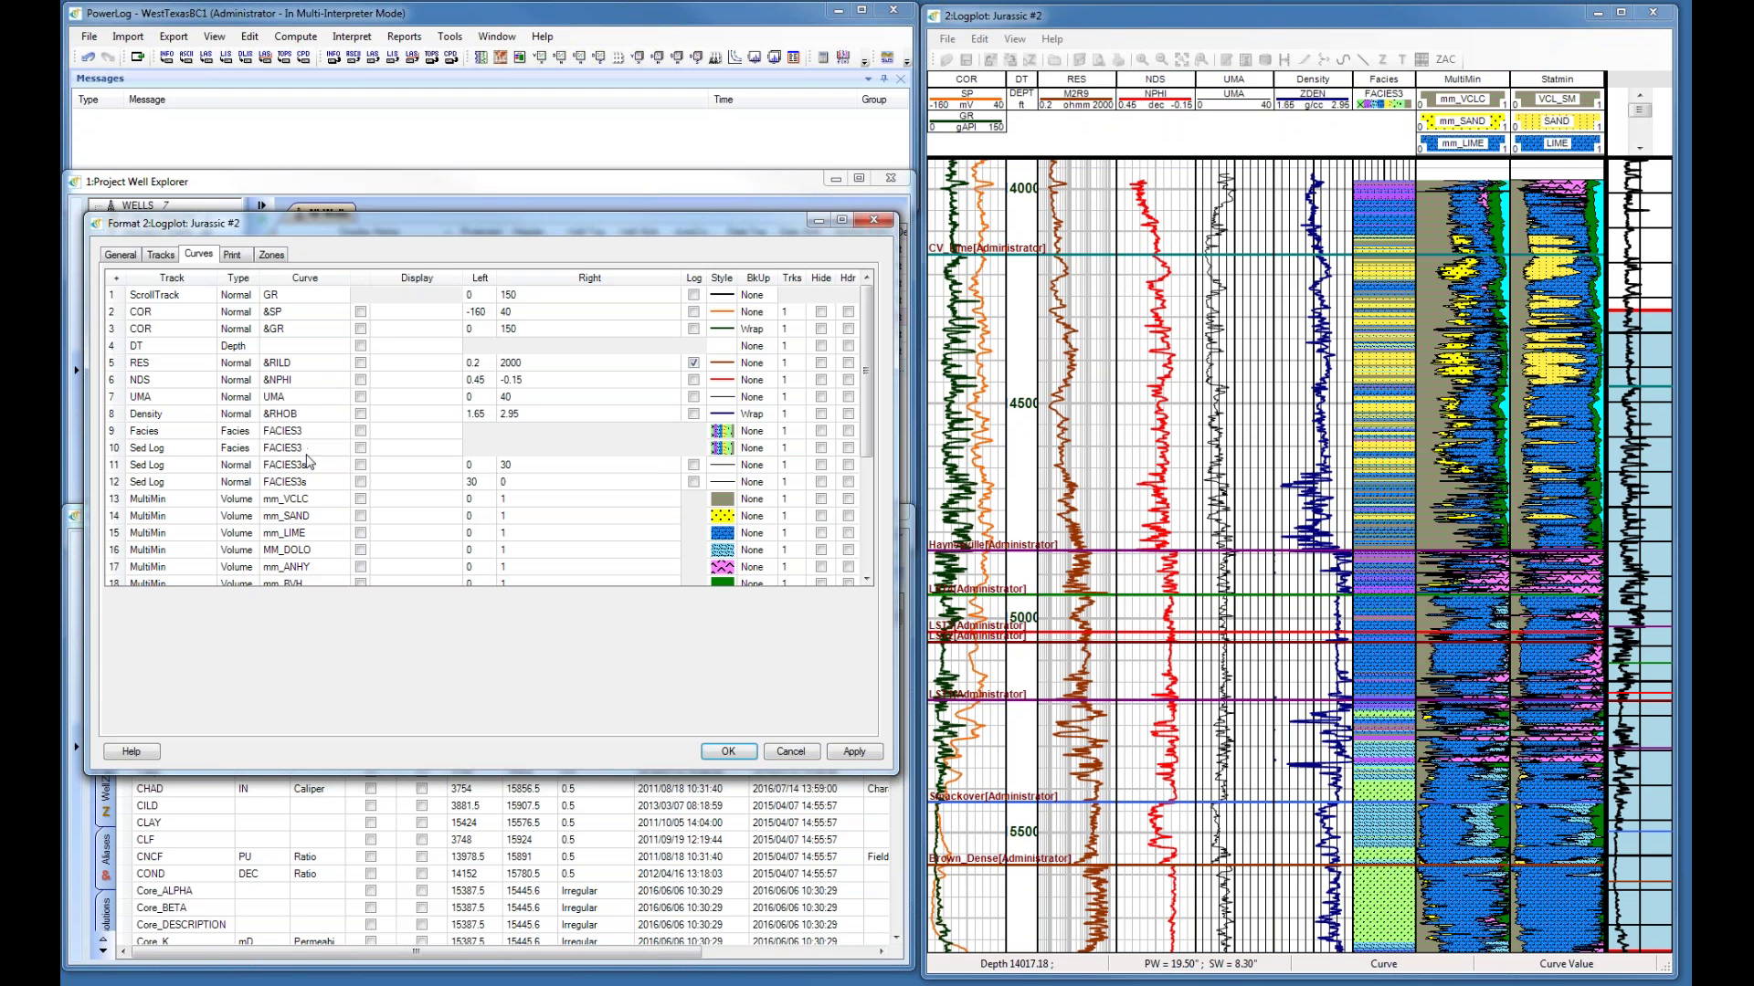
click(250, 37)
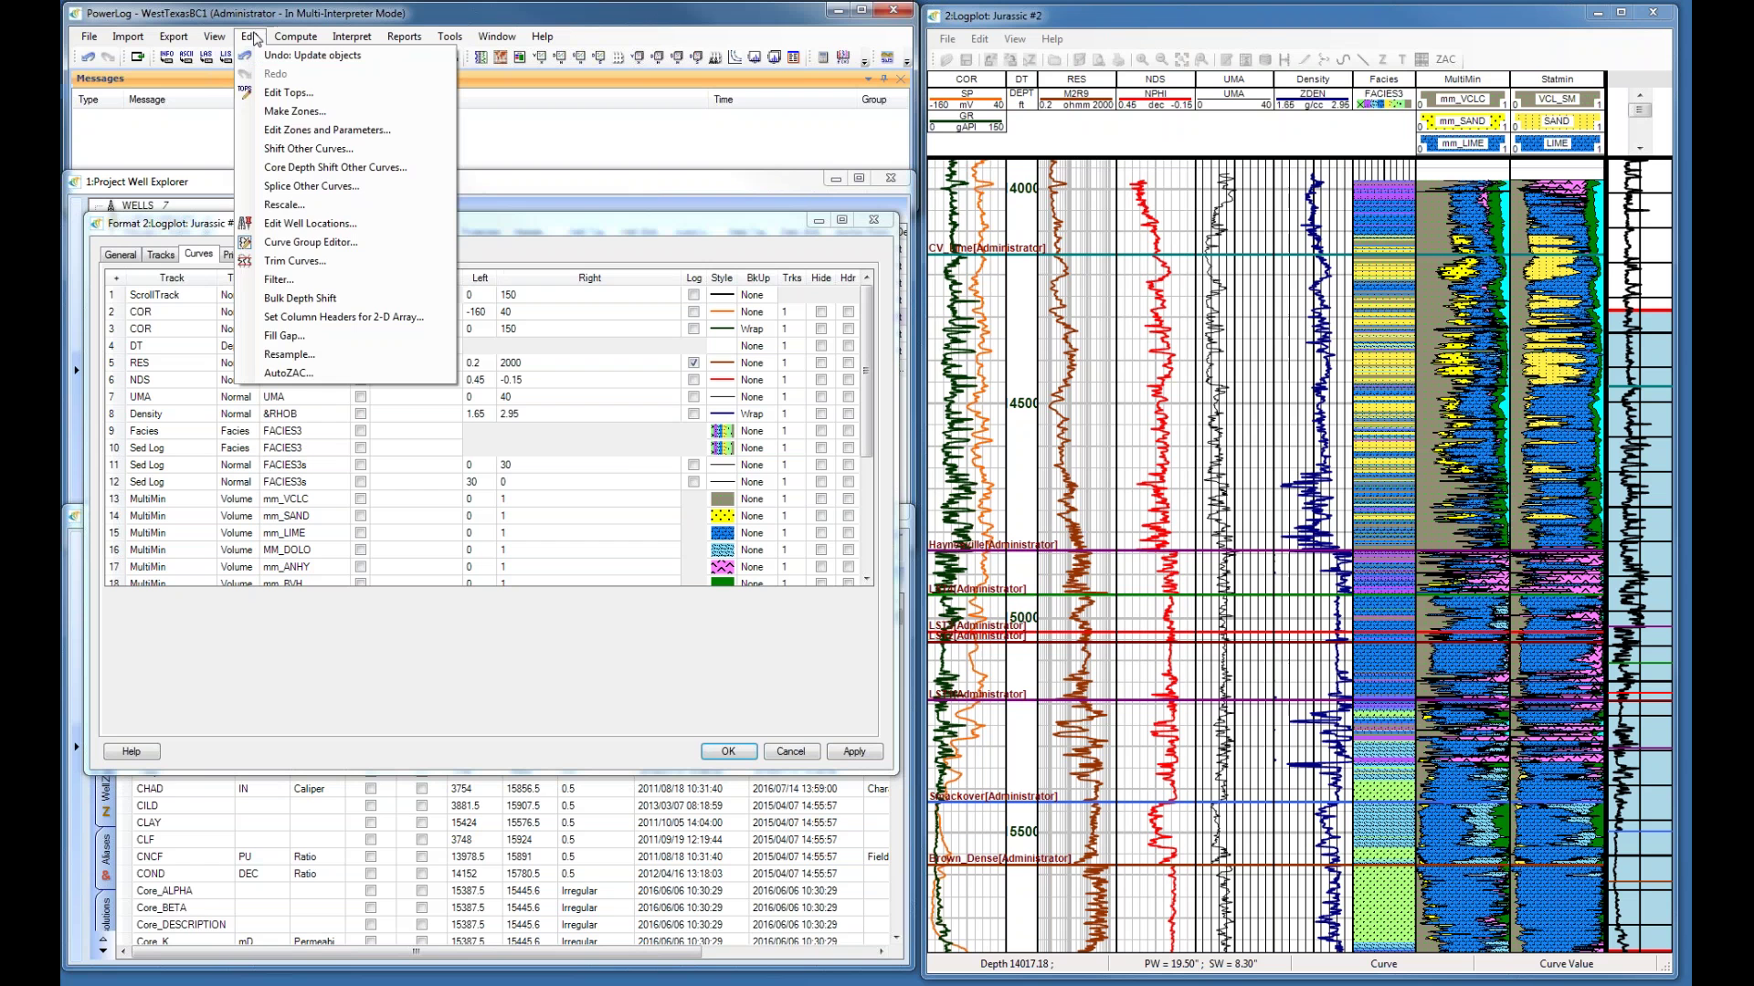
click(271, 285)
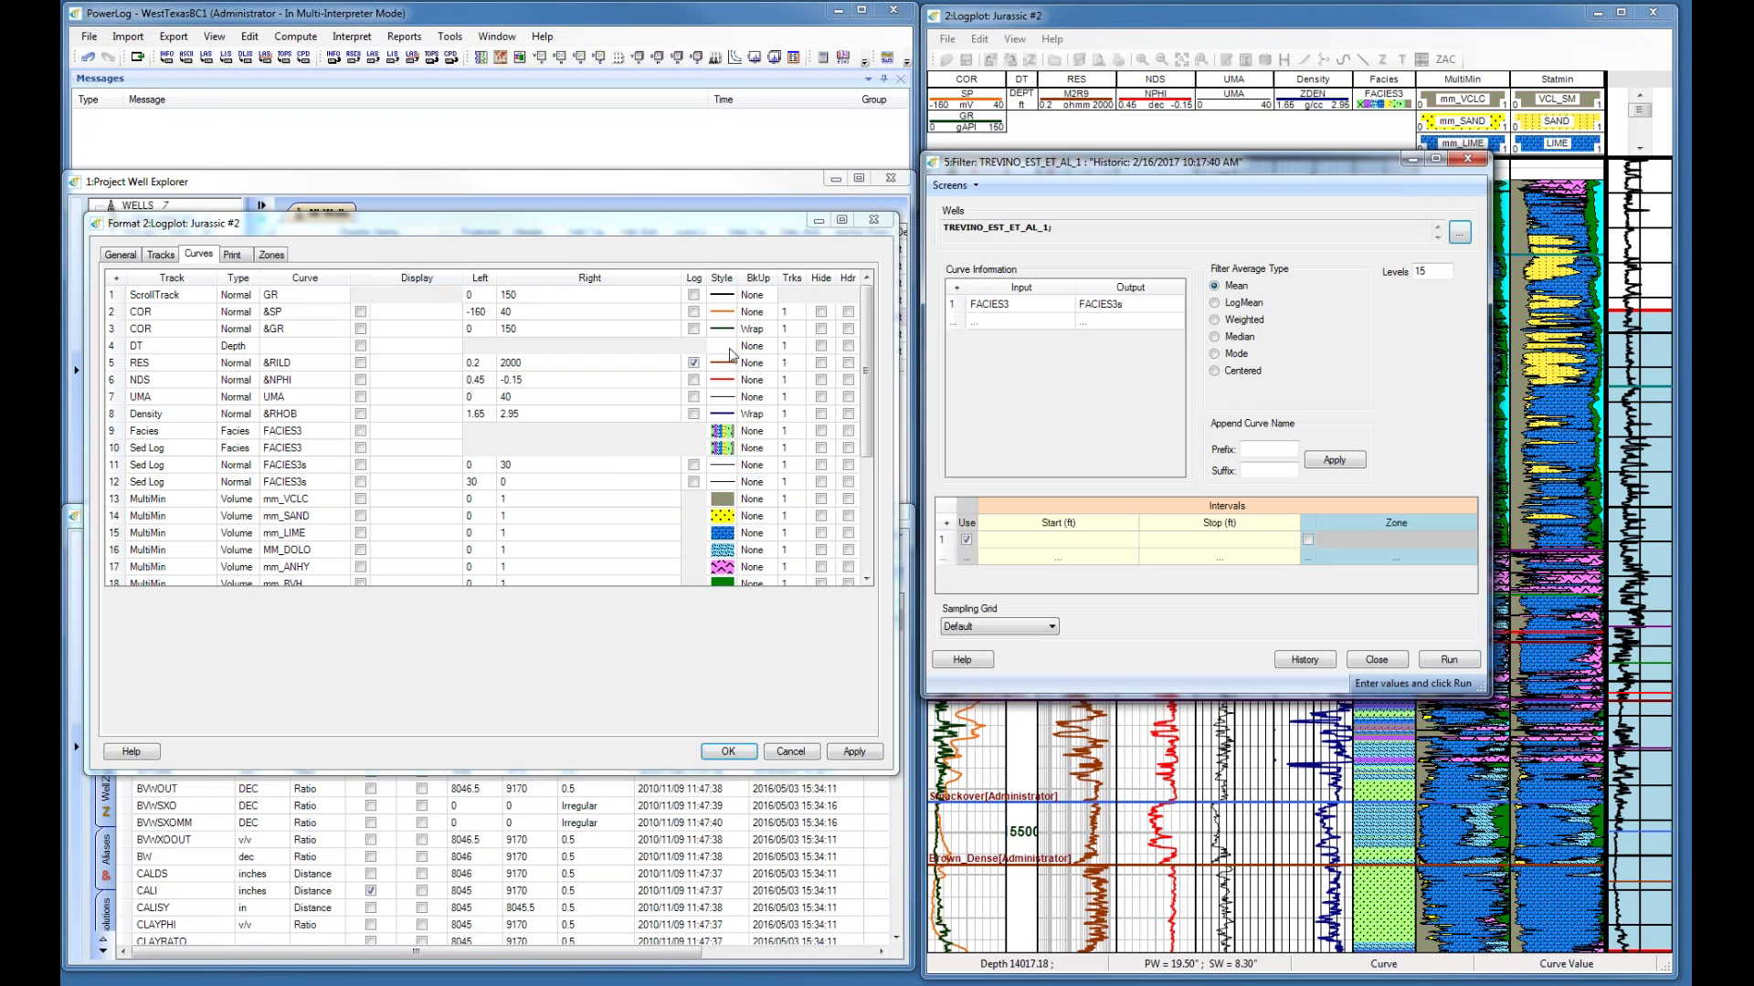
click(1013, 306)
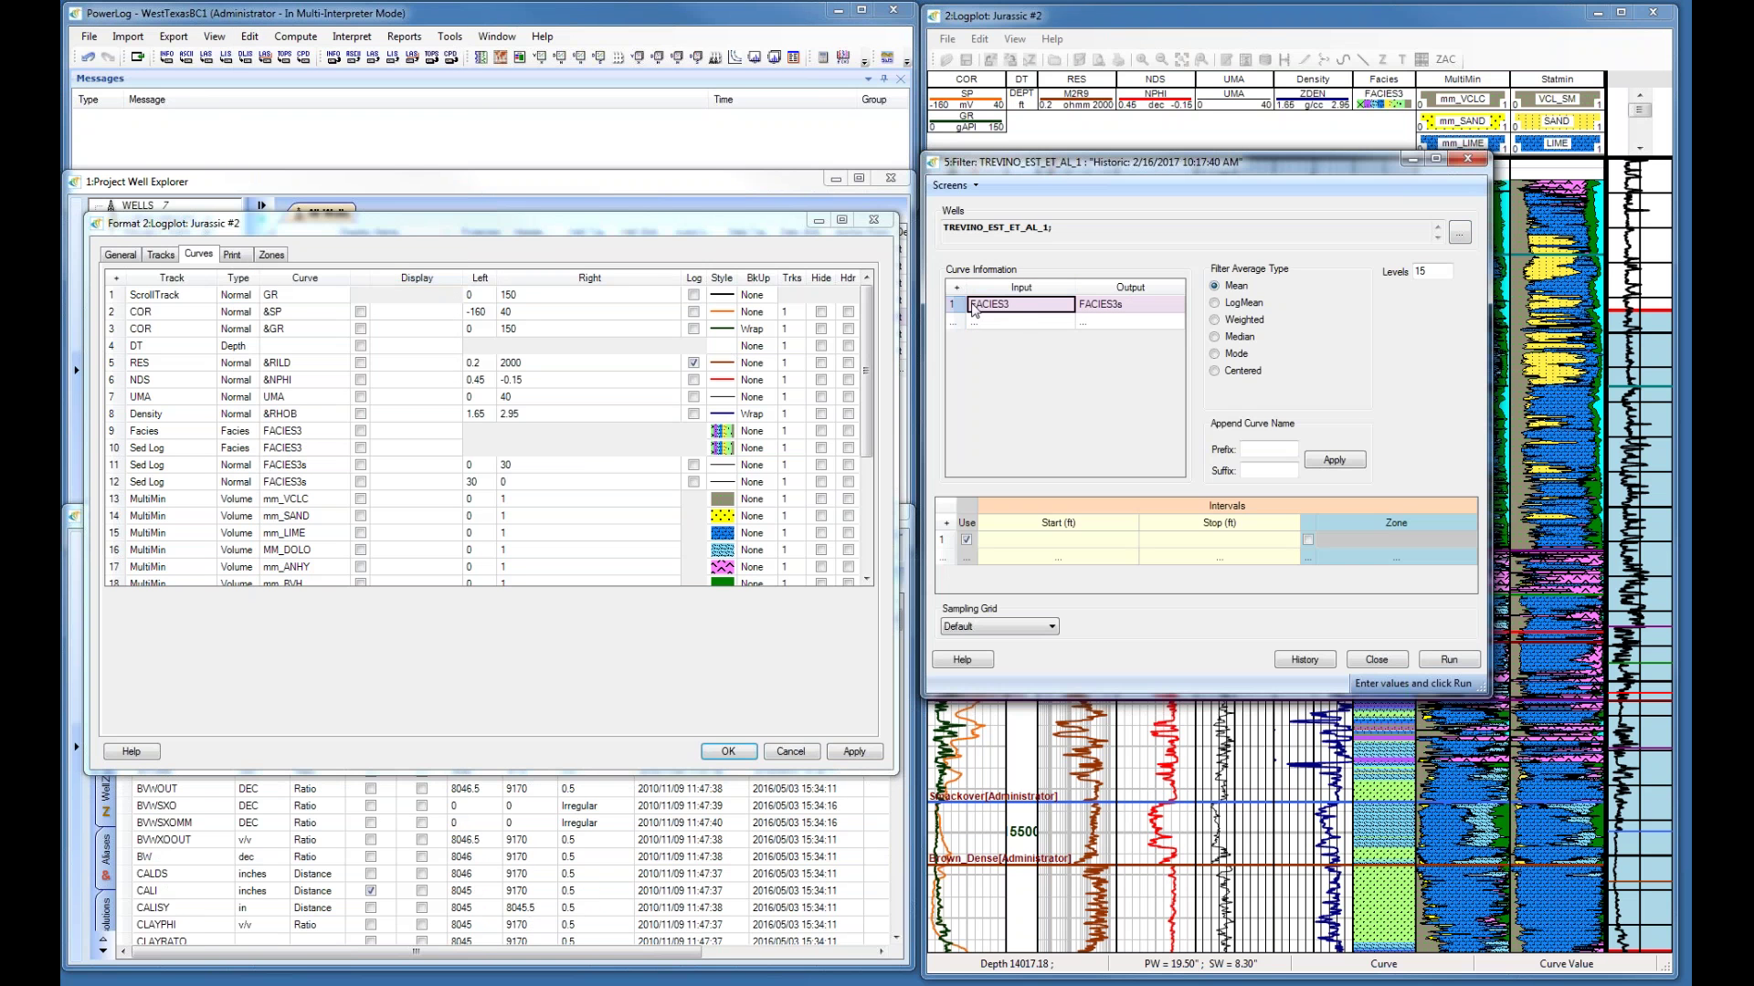
click(1126, 313)
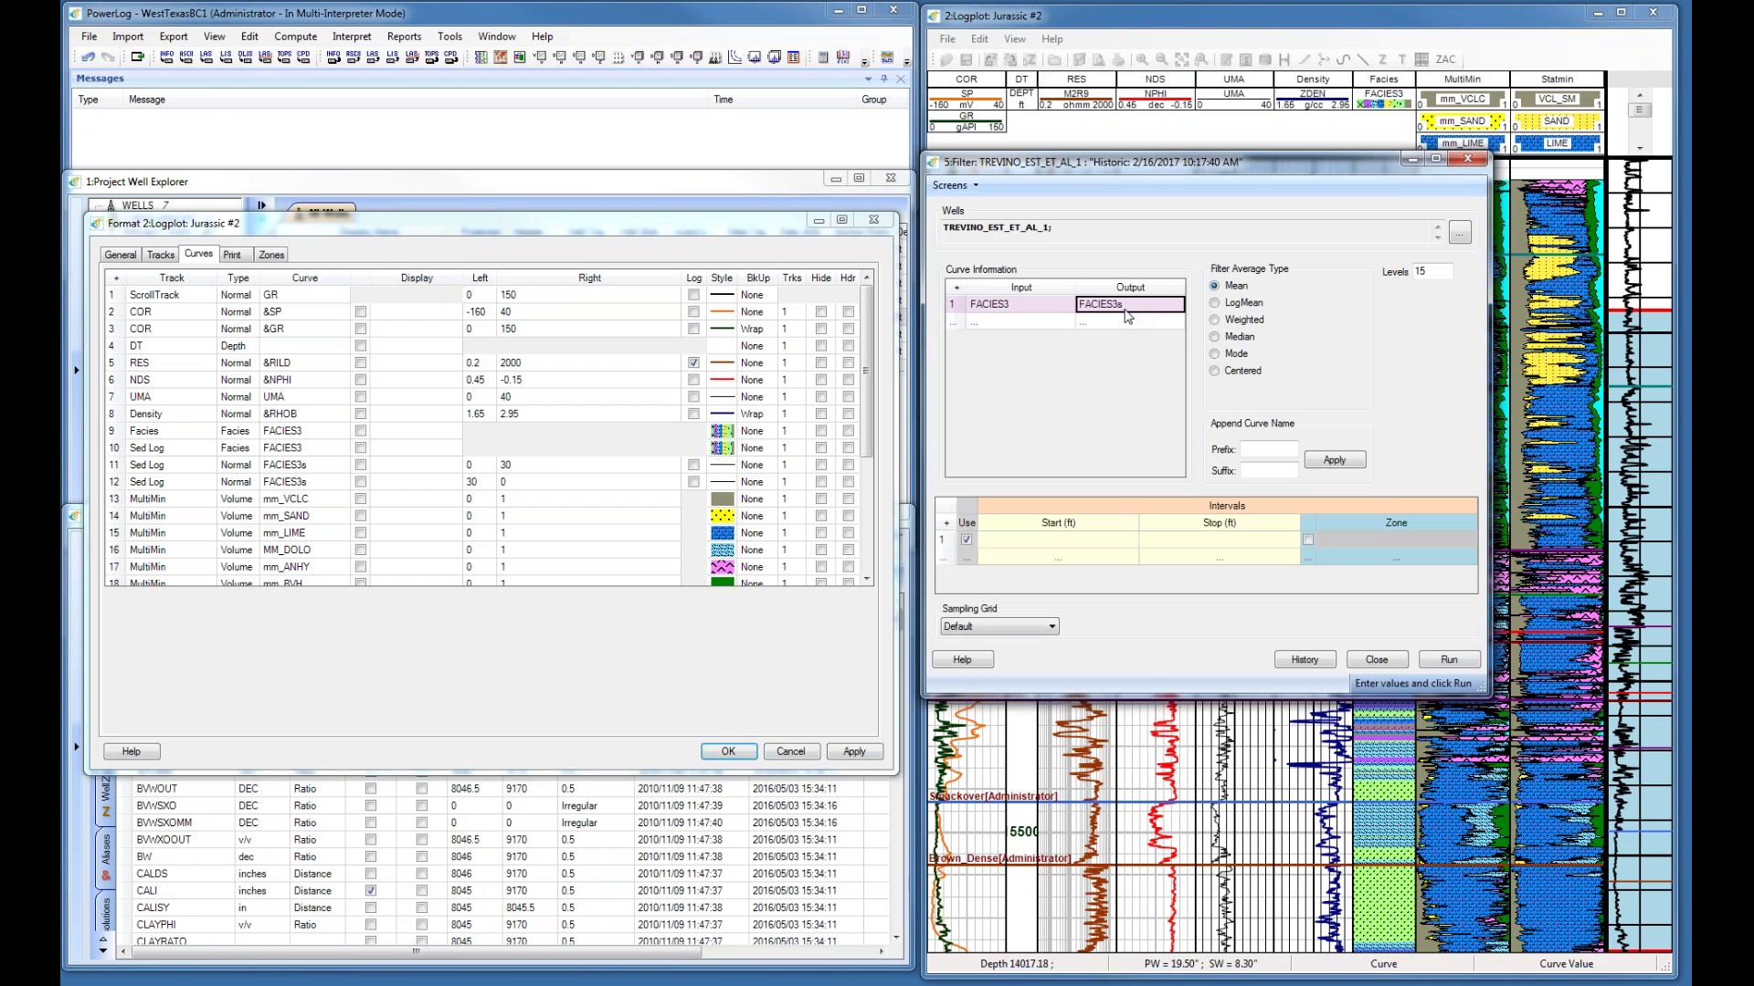
click(1381, 659)
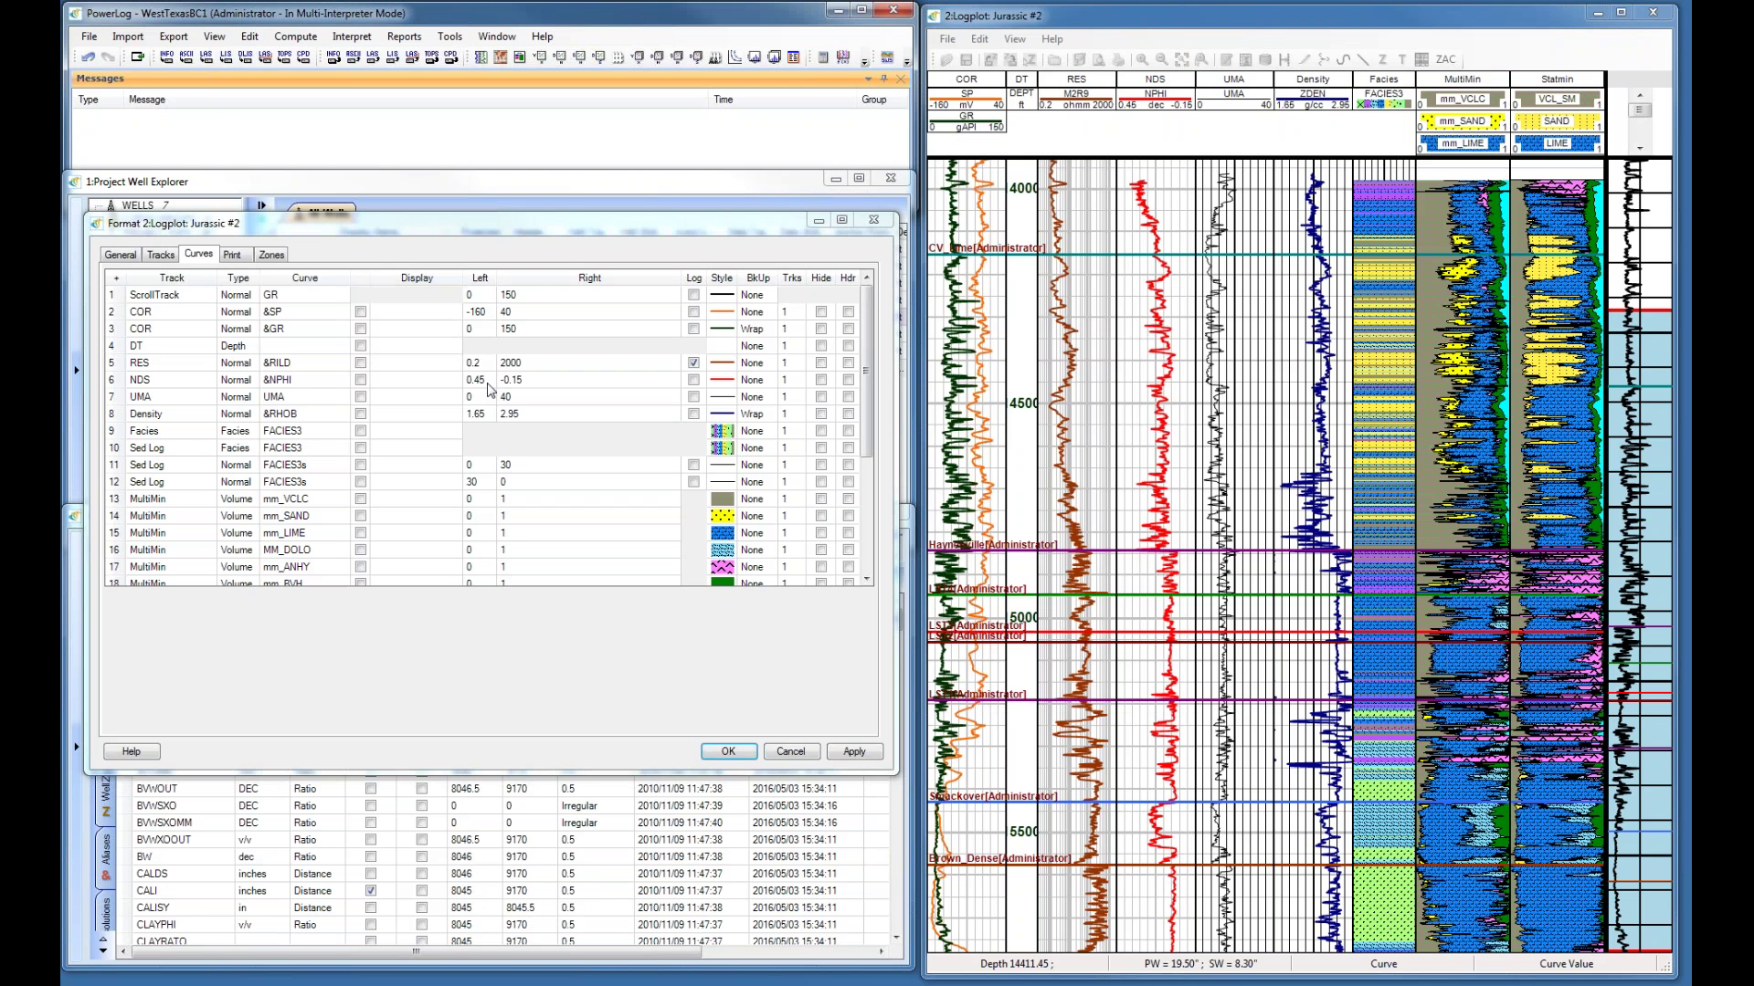
Unhide the Sed Log track in the Jurassic #2 logplot format.
click(162, 256)
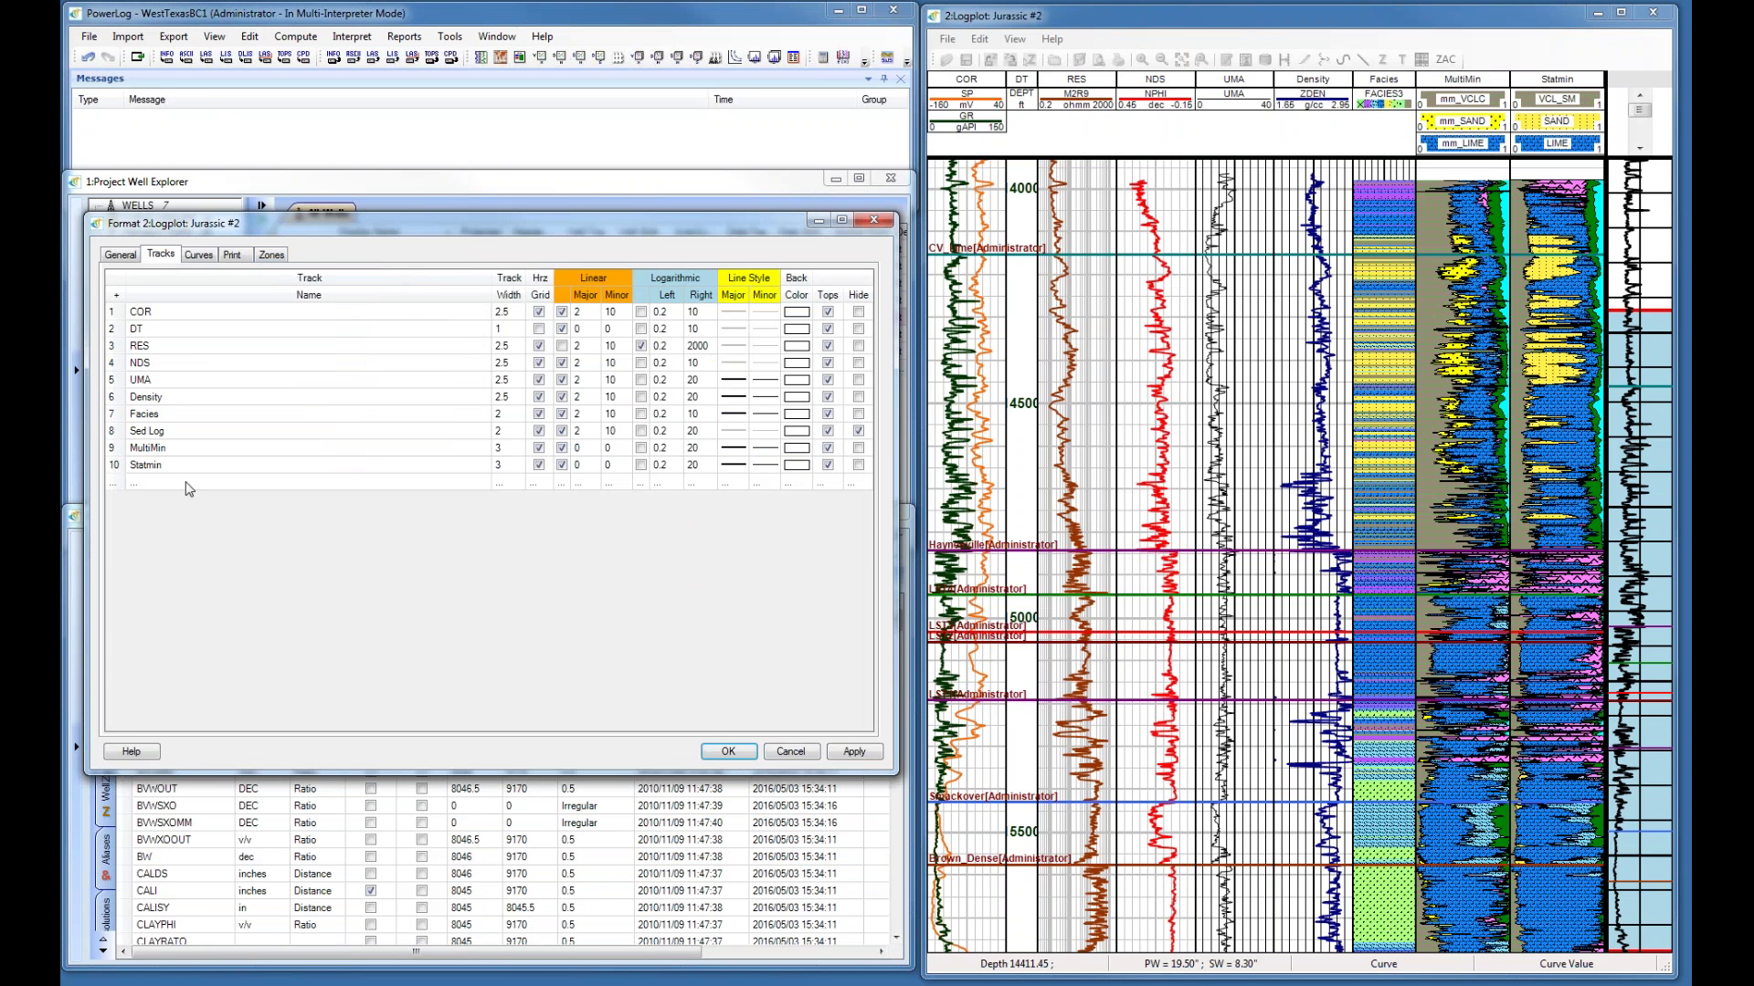
click(159, 436)
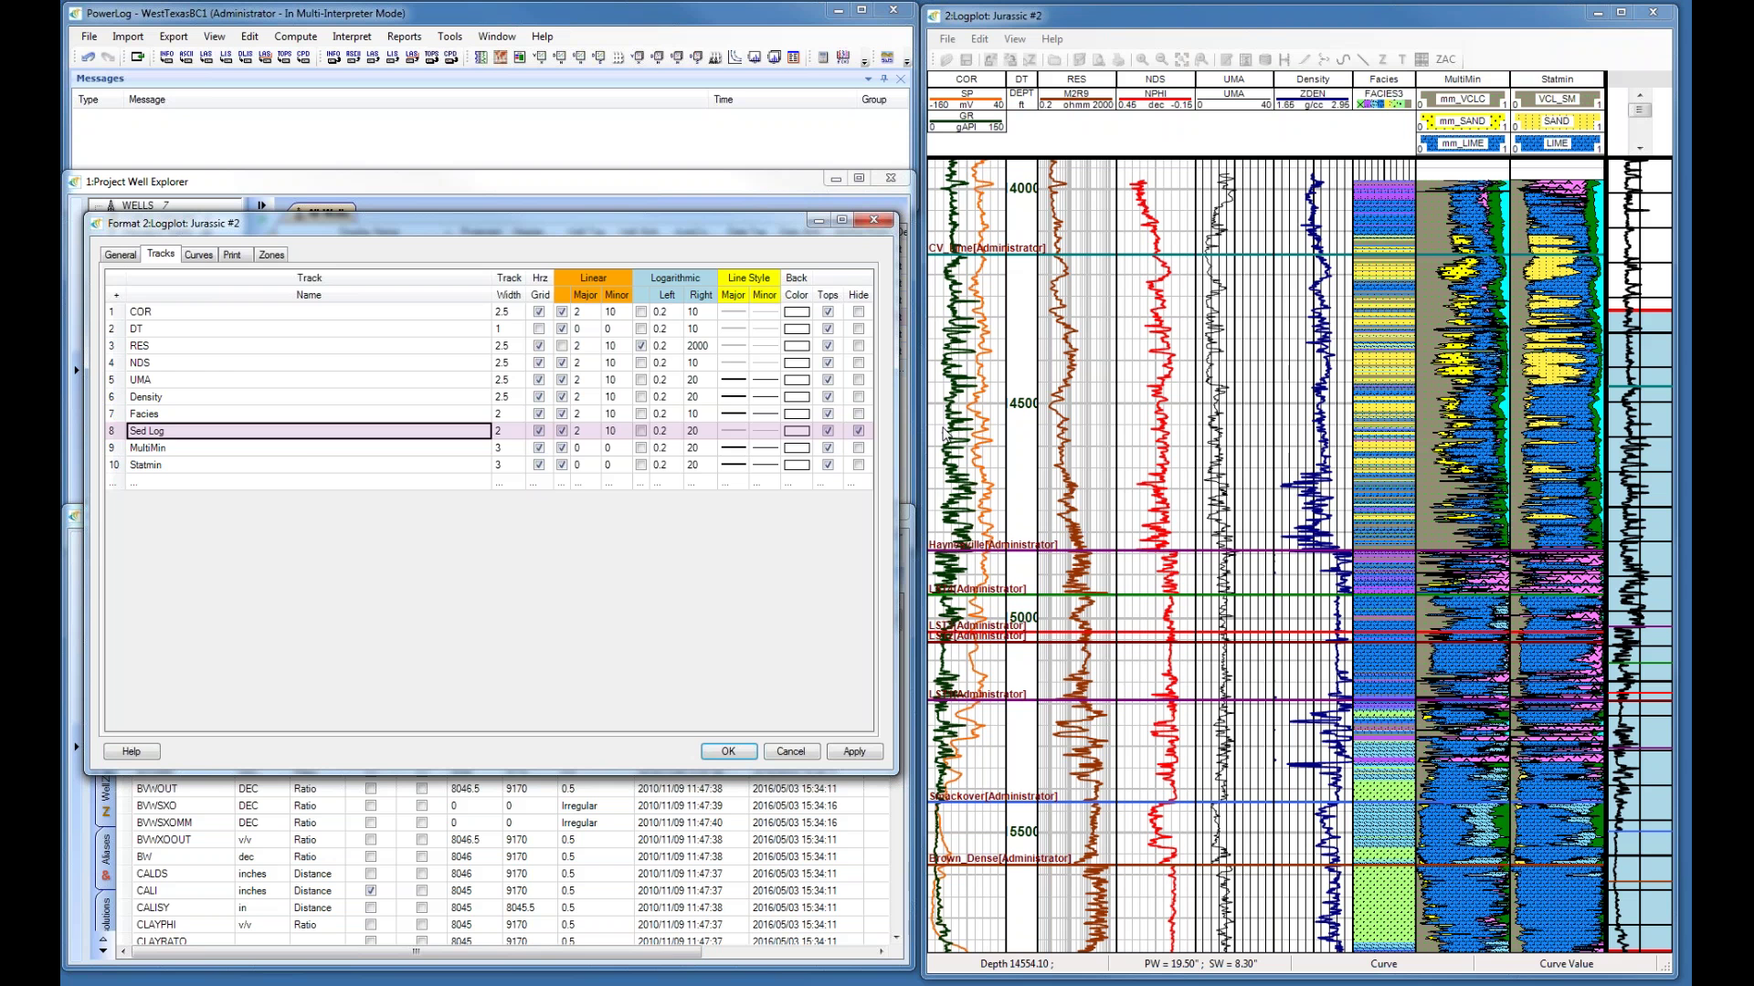
click(858, 431)
Check the FACIES3 and mirrored FACIES3s curve scales and fills of the Sed Log track, and accept the Jurassic #2 logplot format.
click(198, 255)
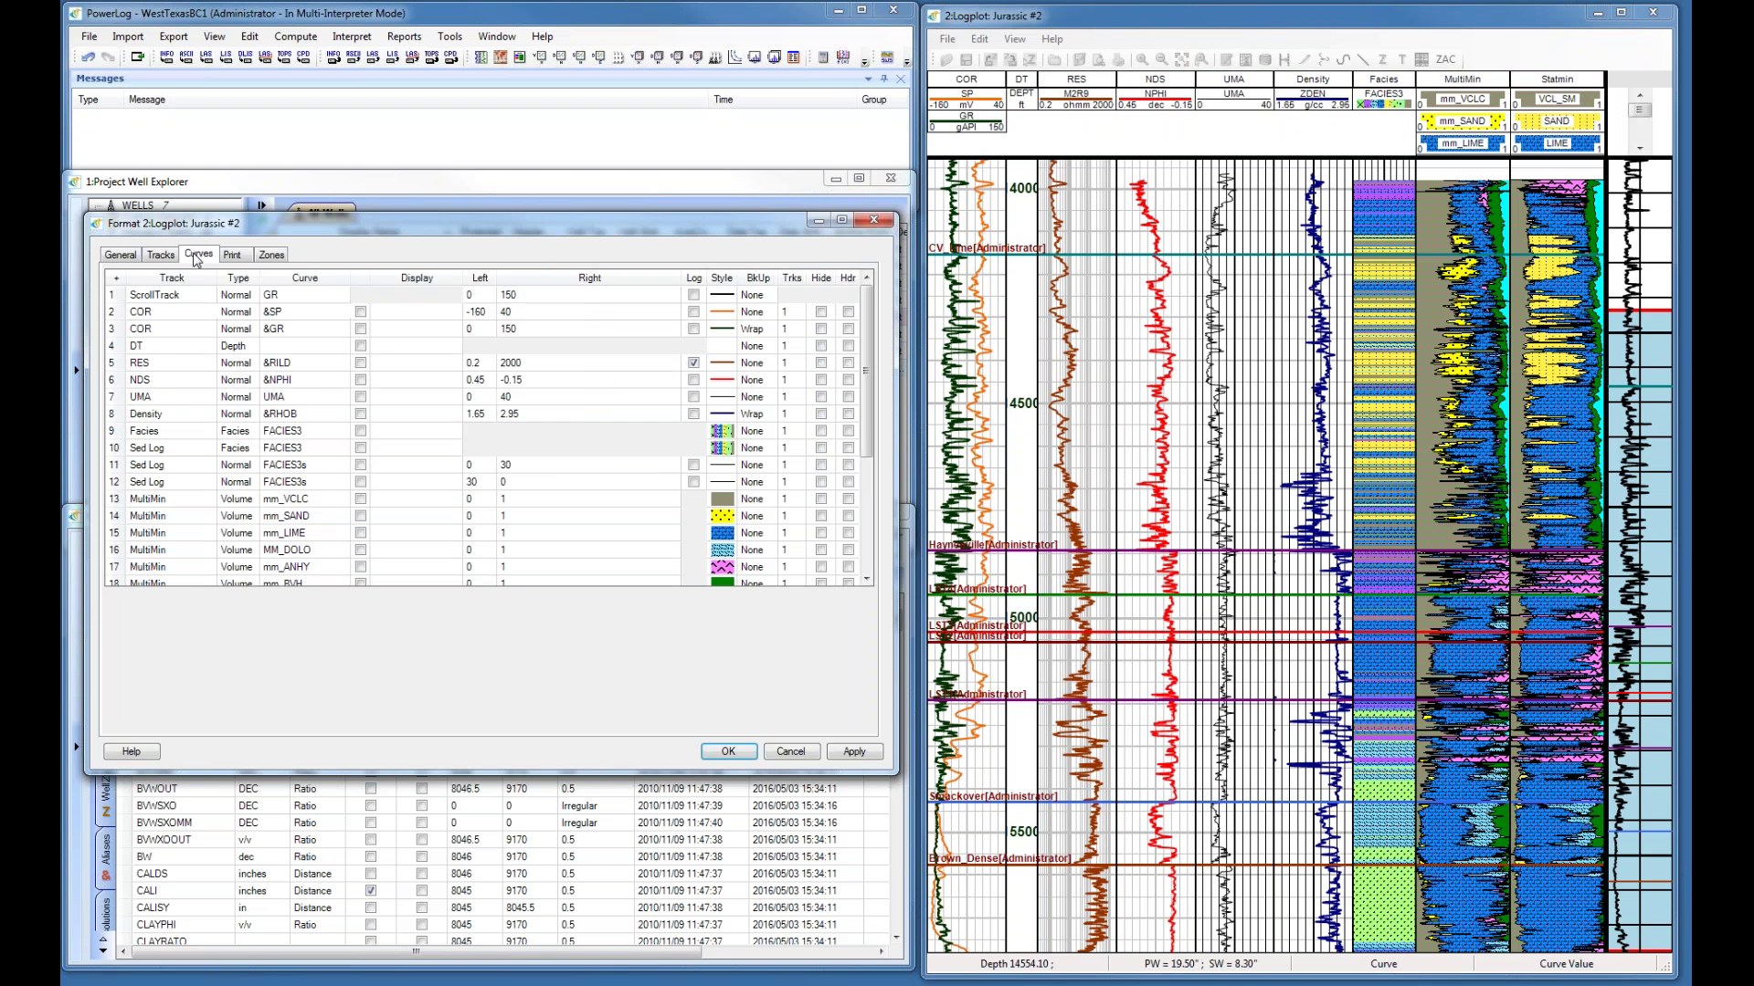
click(325, 427)
scroll(329, 439, down, 1)
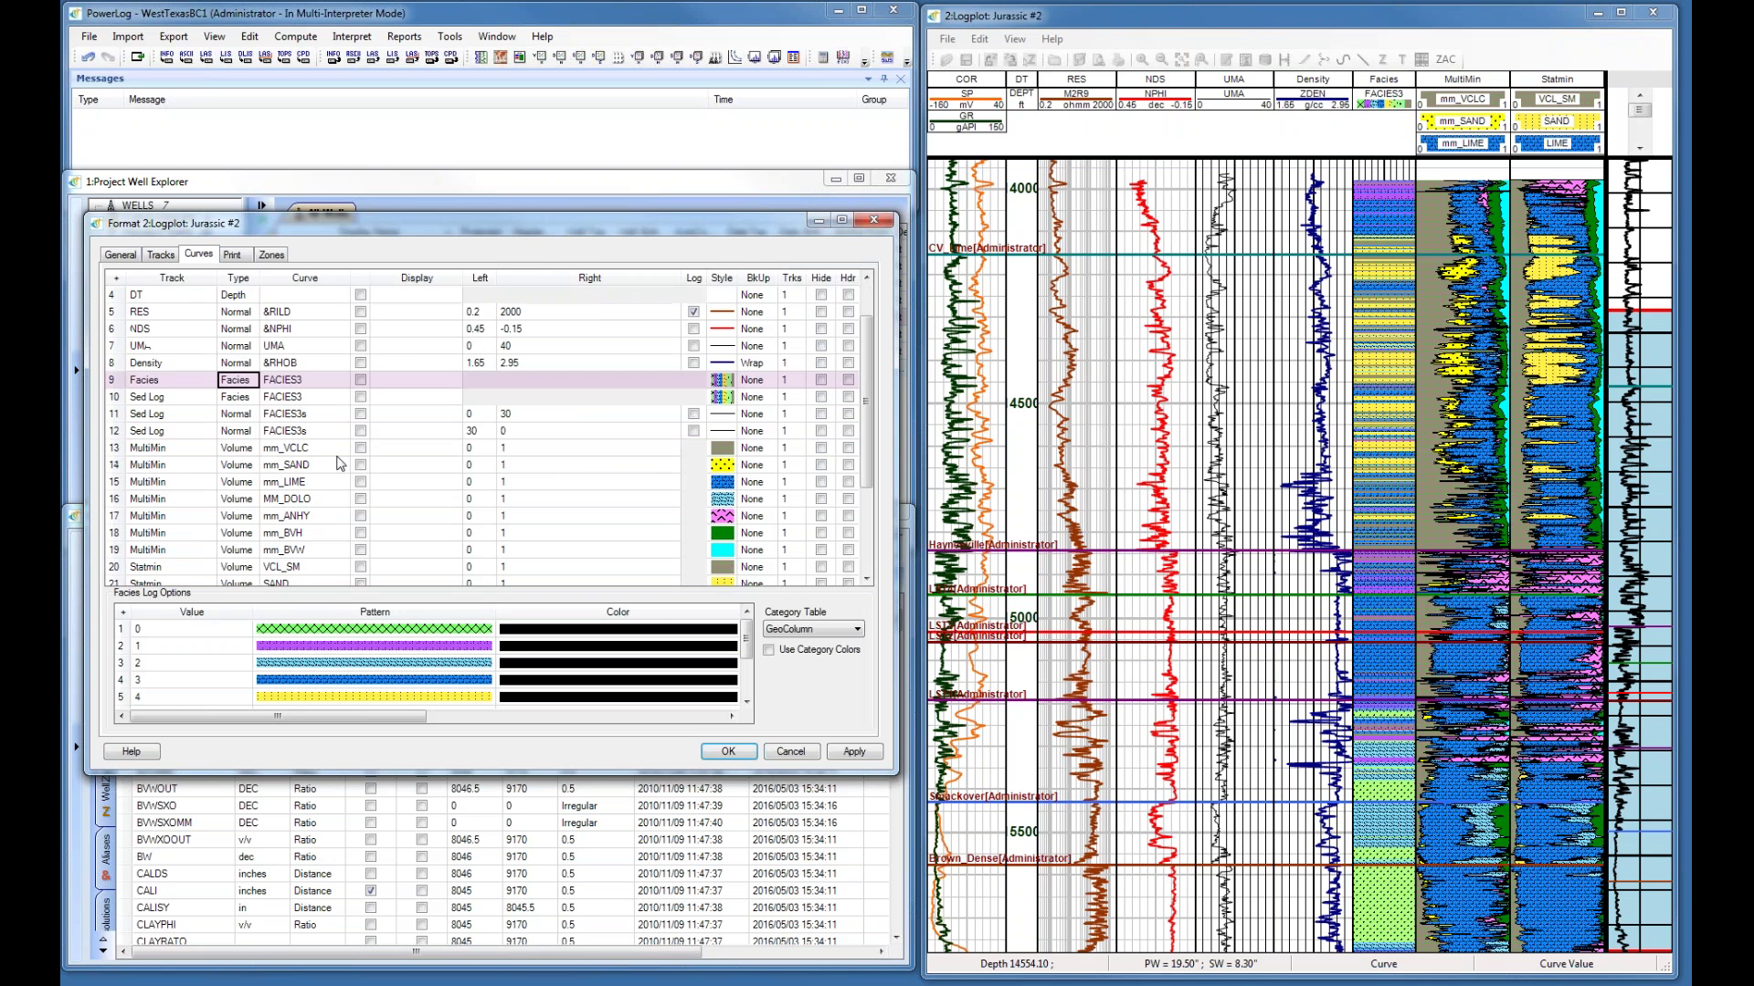
click(297, 399)
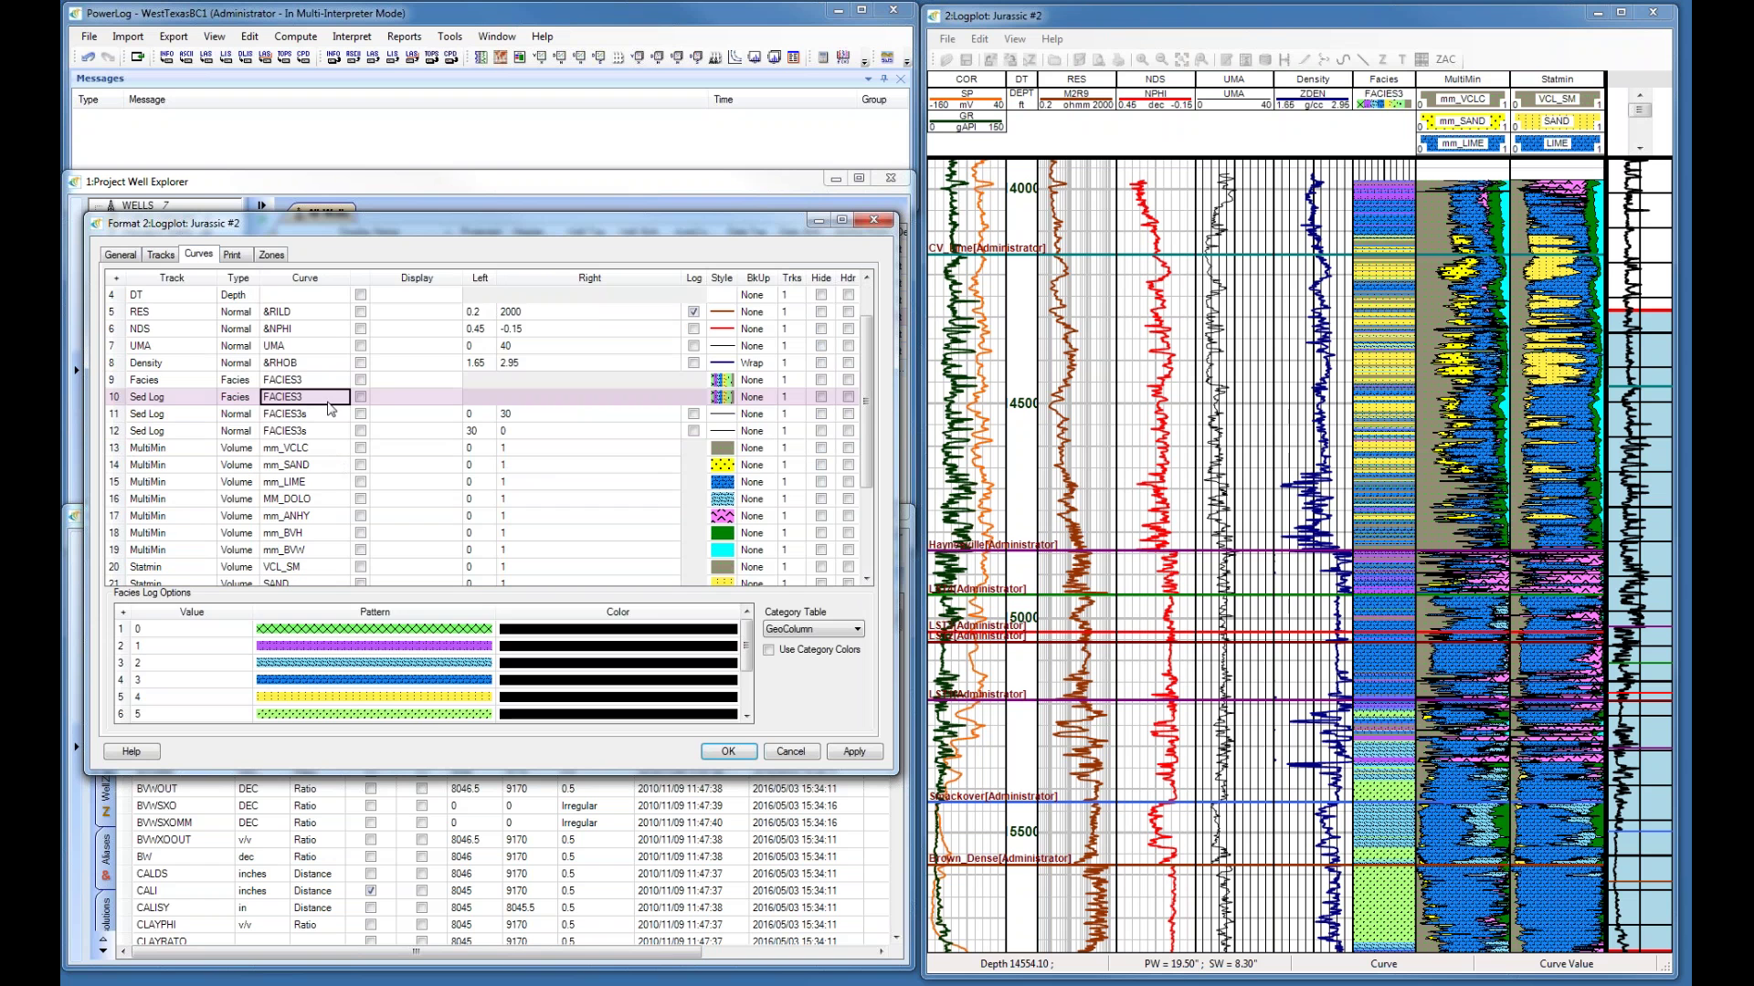
click(325, 416)
click(322, 437)
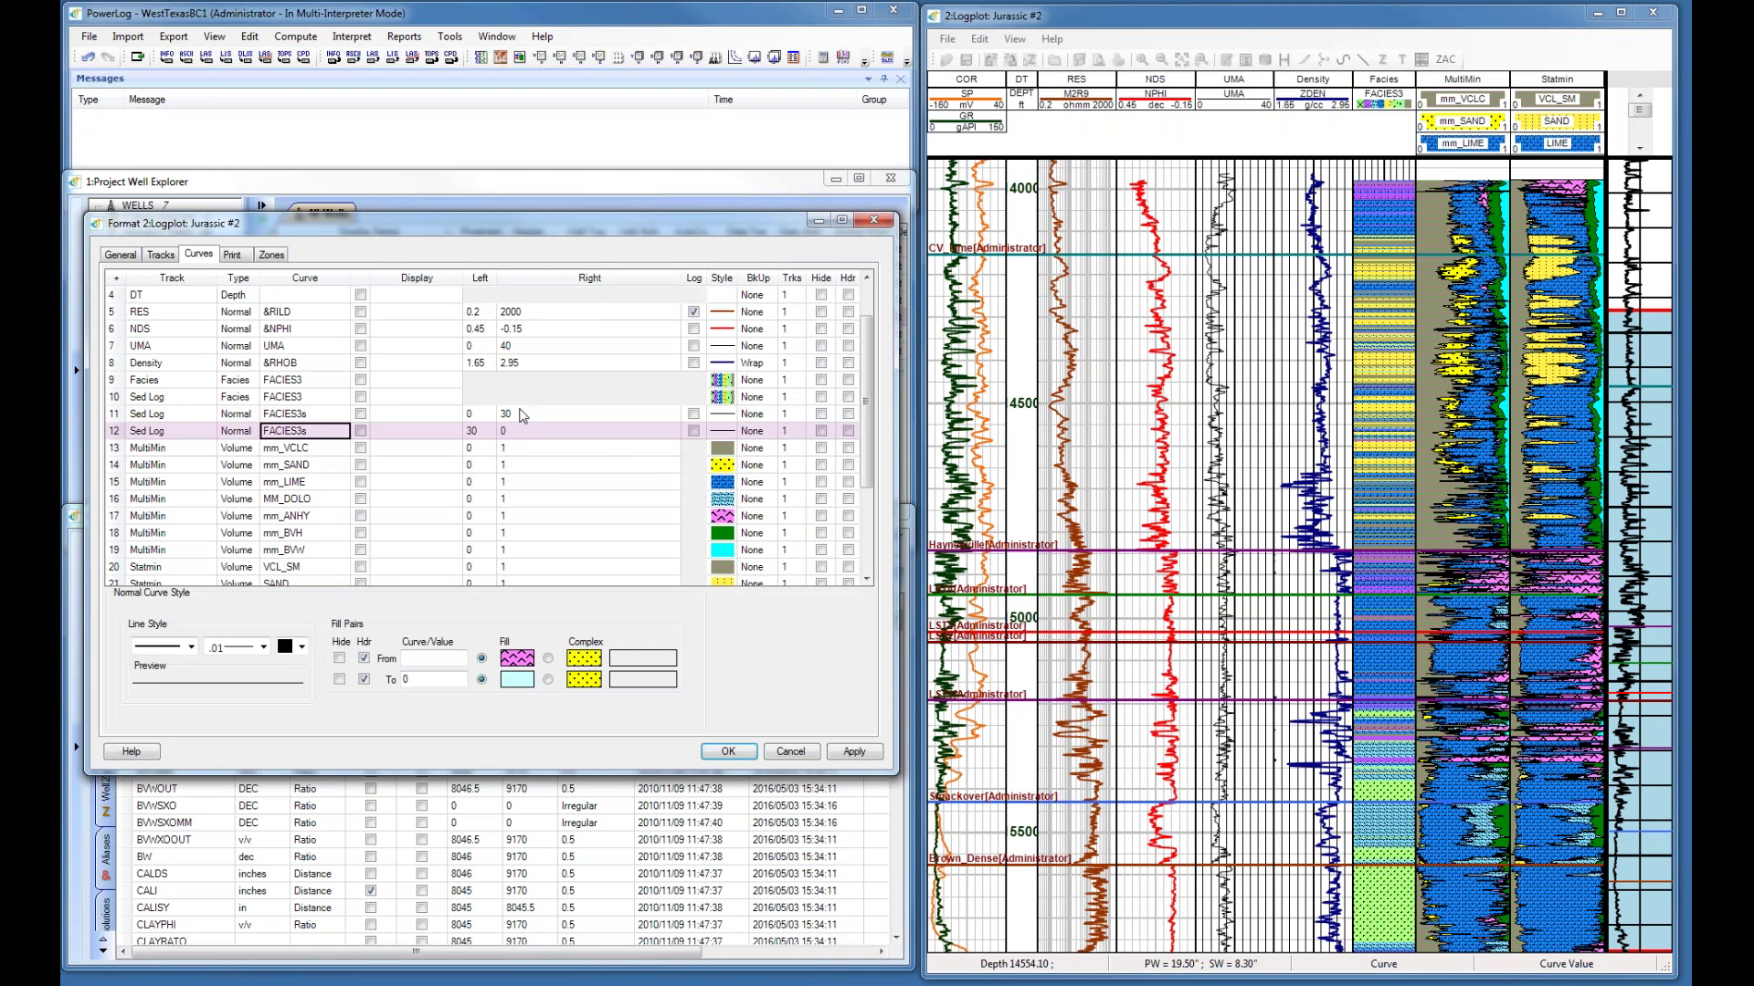
click(473, 429)
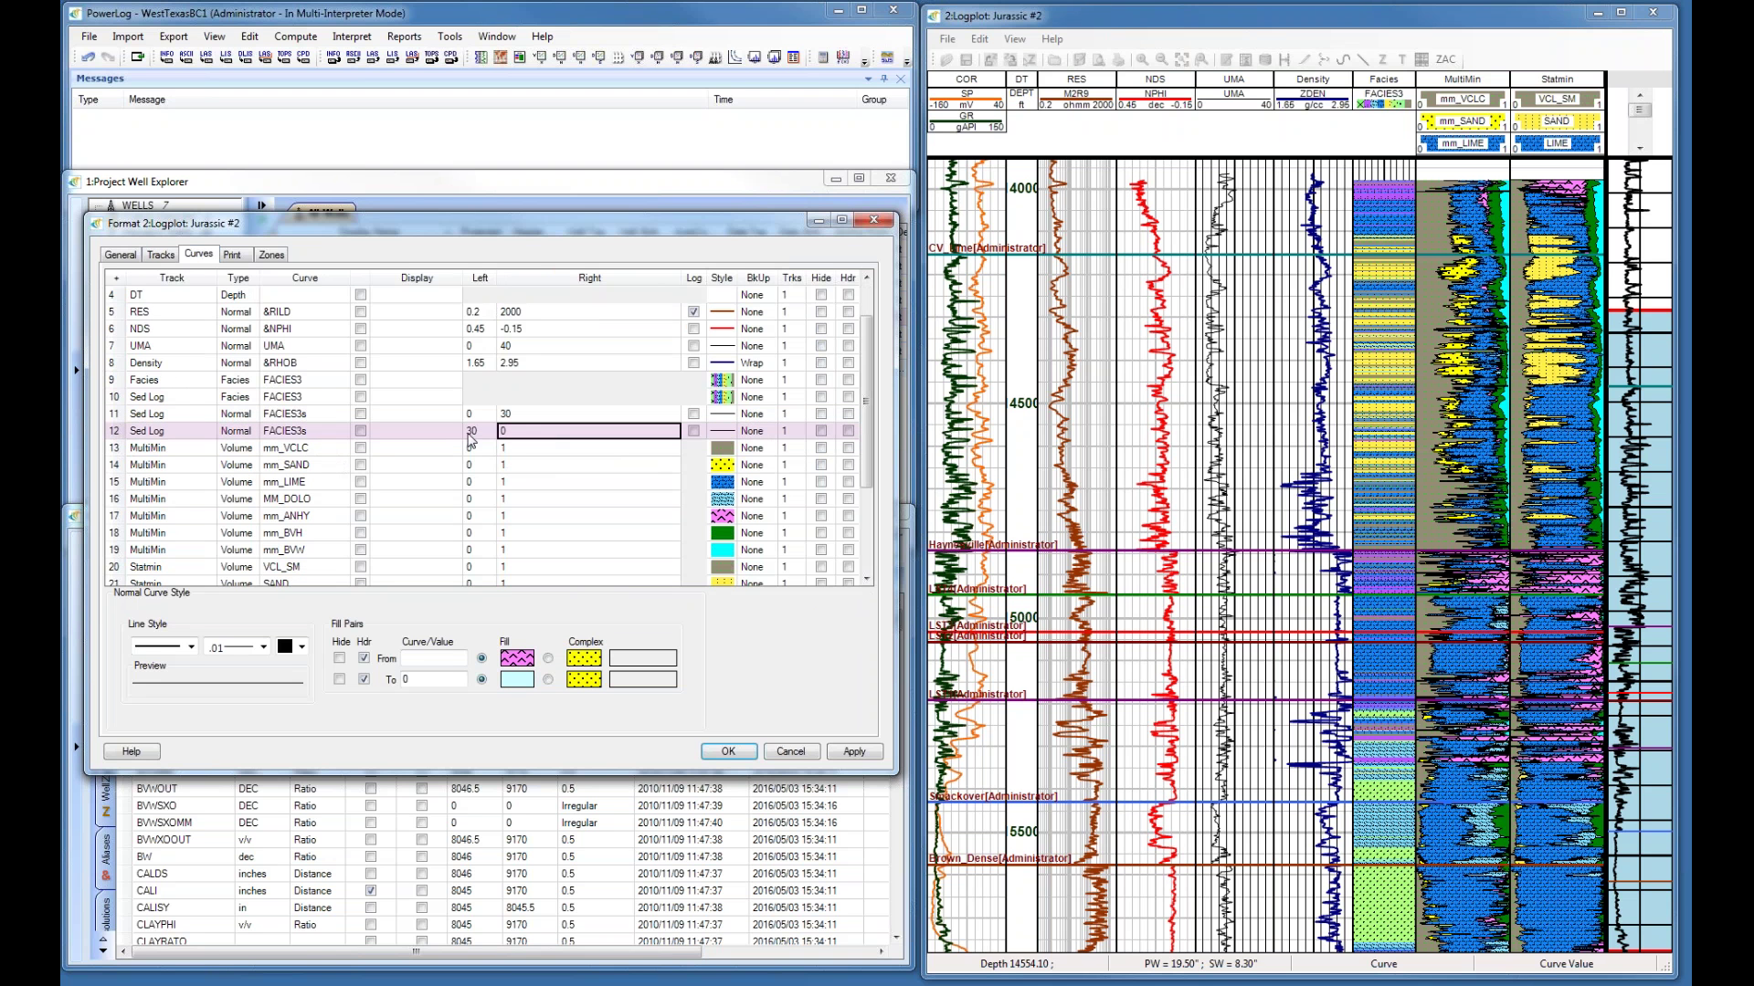
click(512, 419)
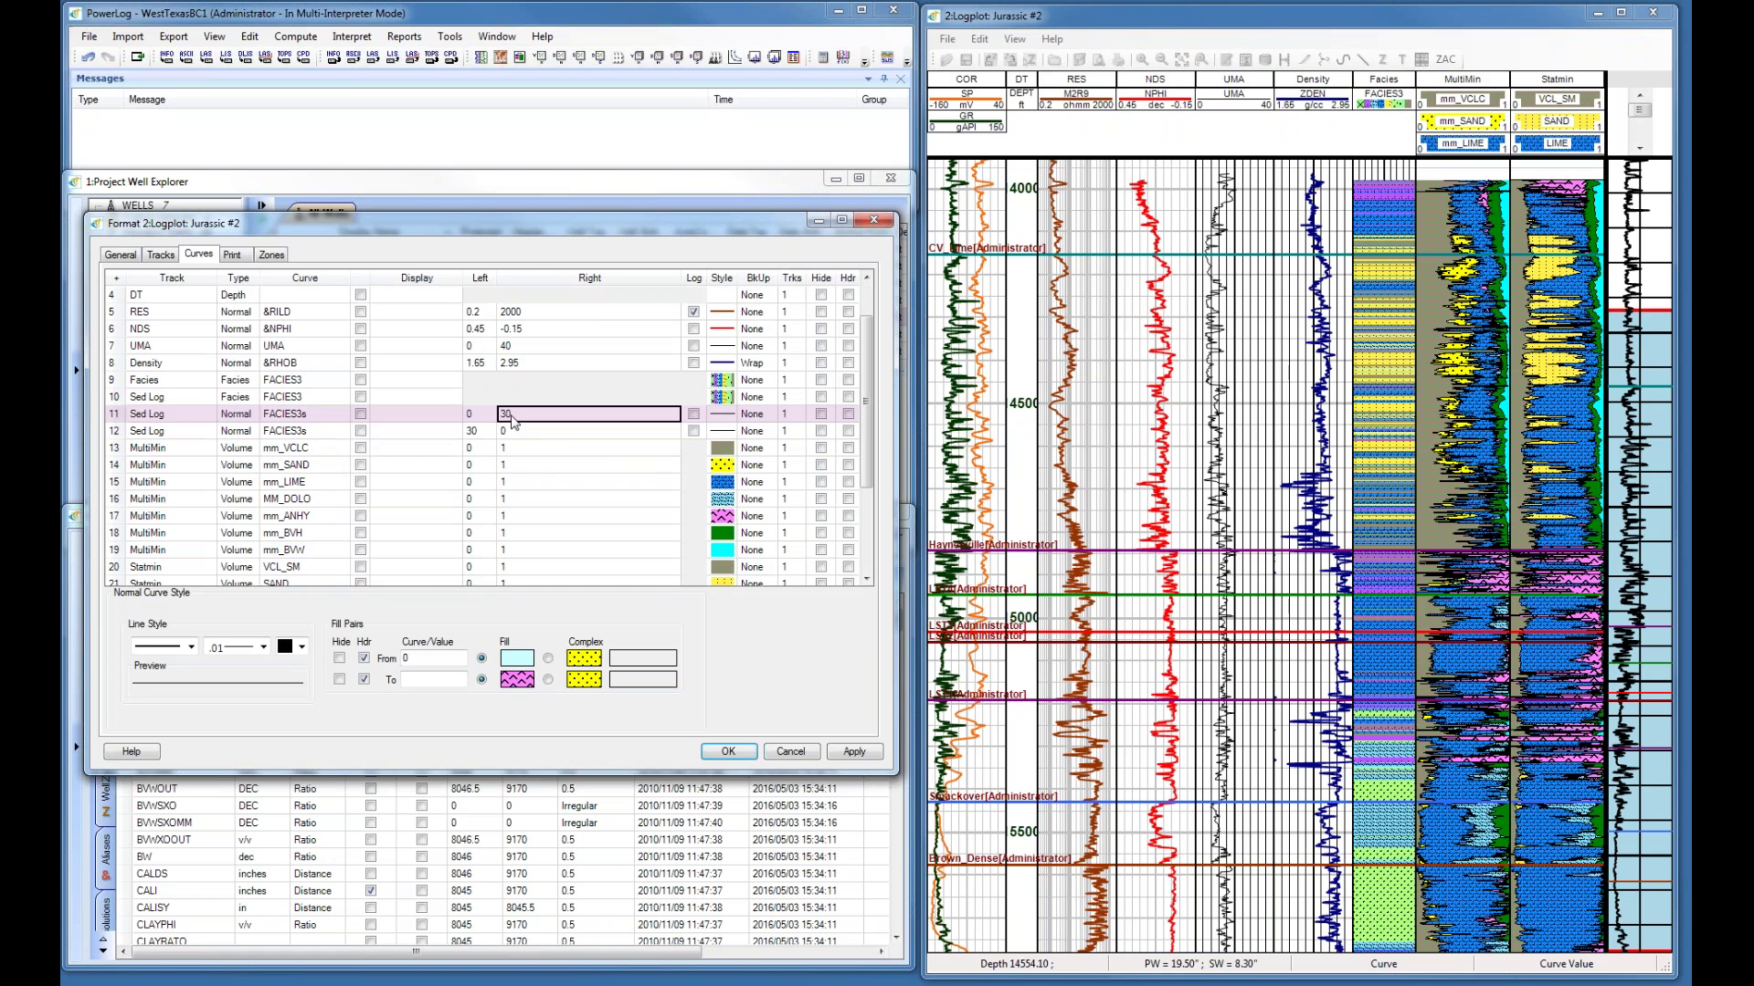
click(435, 661)
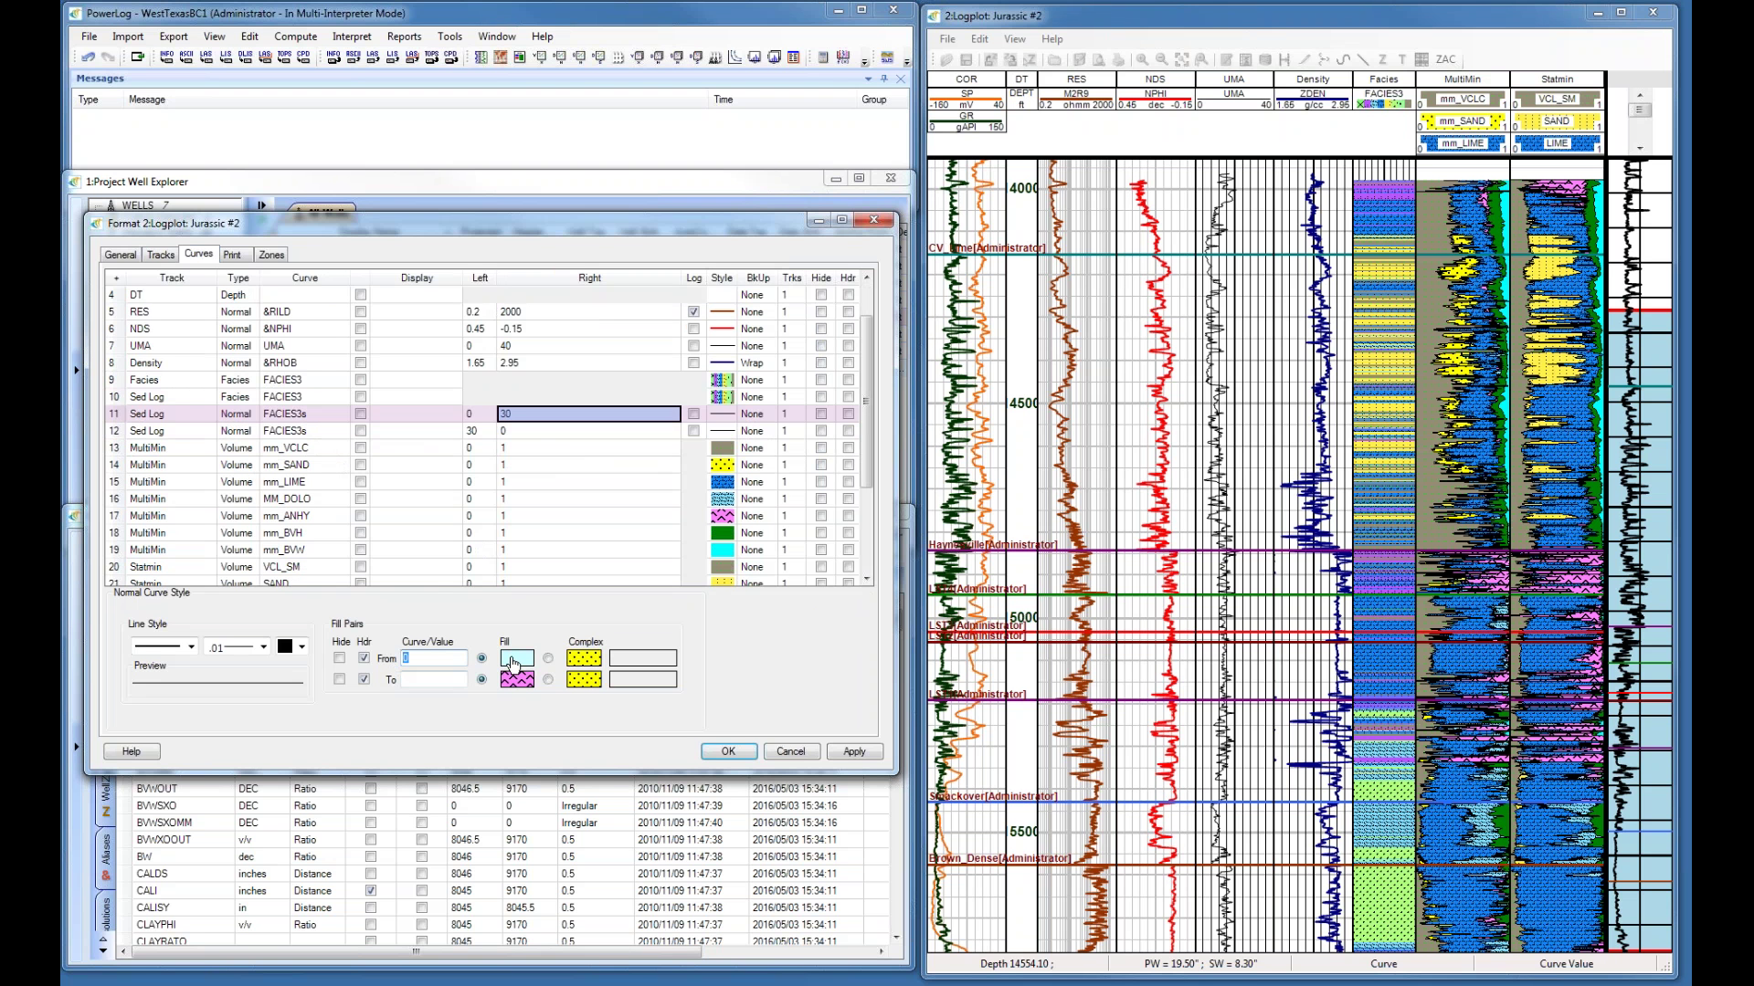
key(Down)
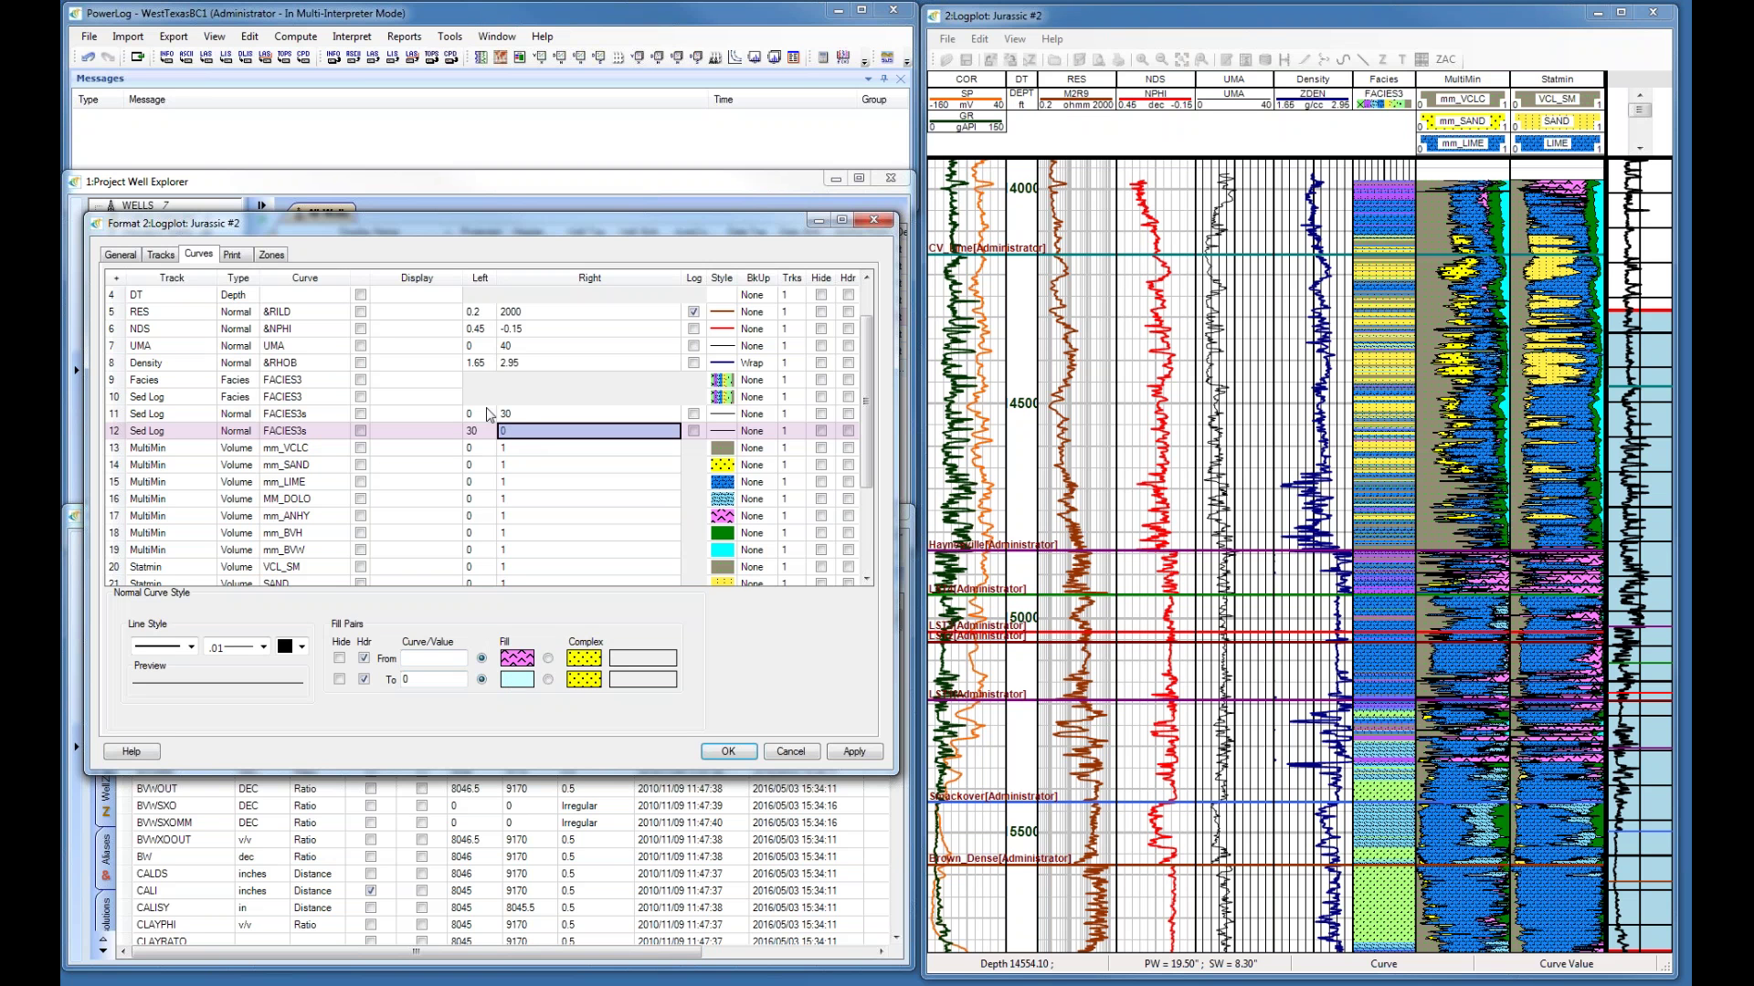
click(728, 751)
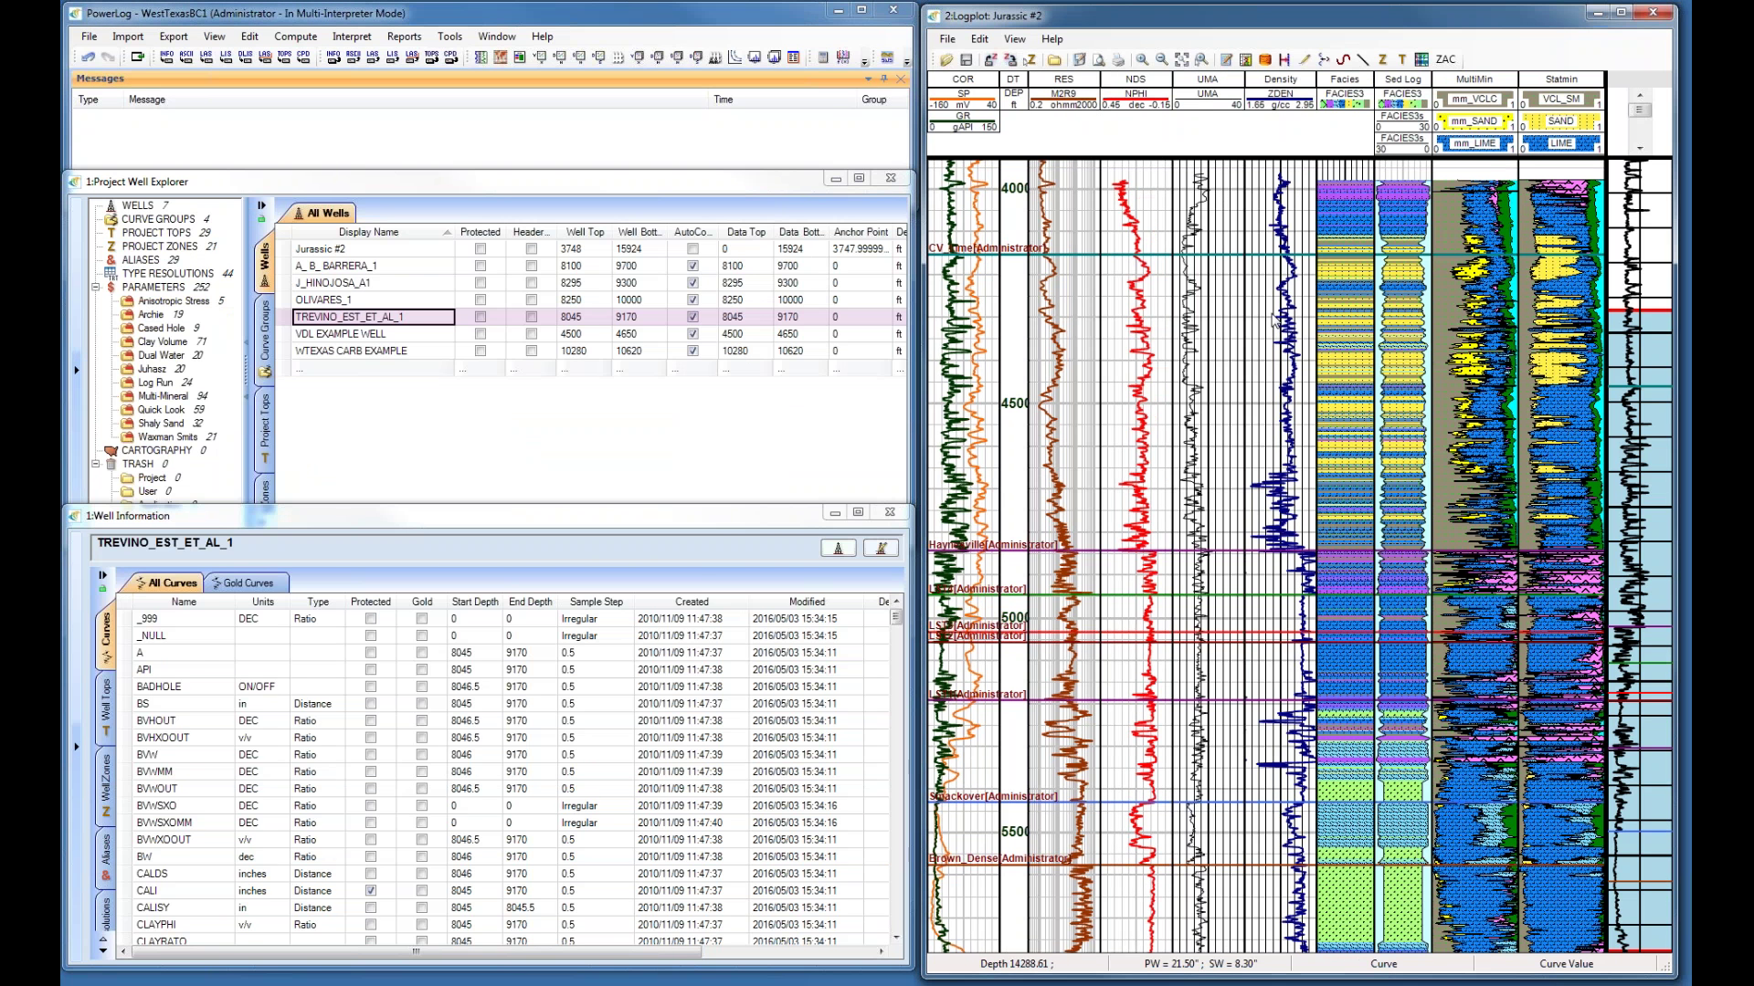
Set the Sed Log track width to 3 and hide the Facies track in the Jurassic #2 logplot format.
right_click(1304, 320)
click(1315, 325)
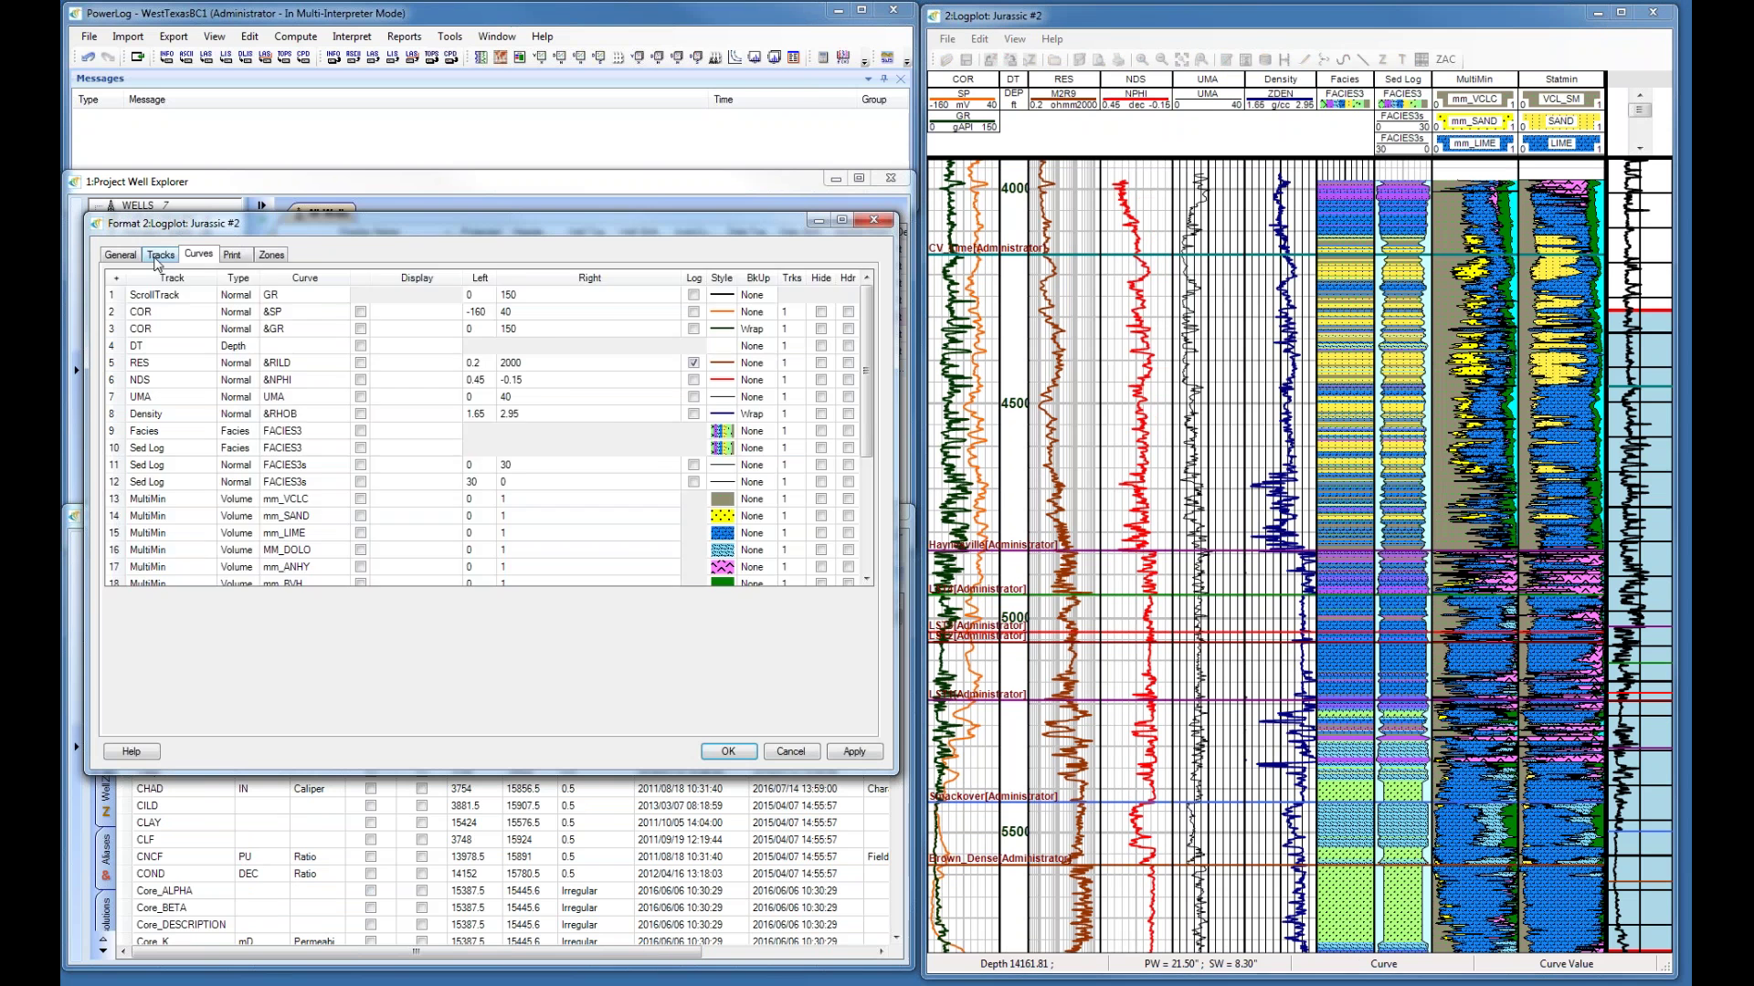
click(161, 256)
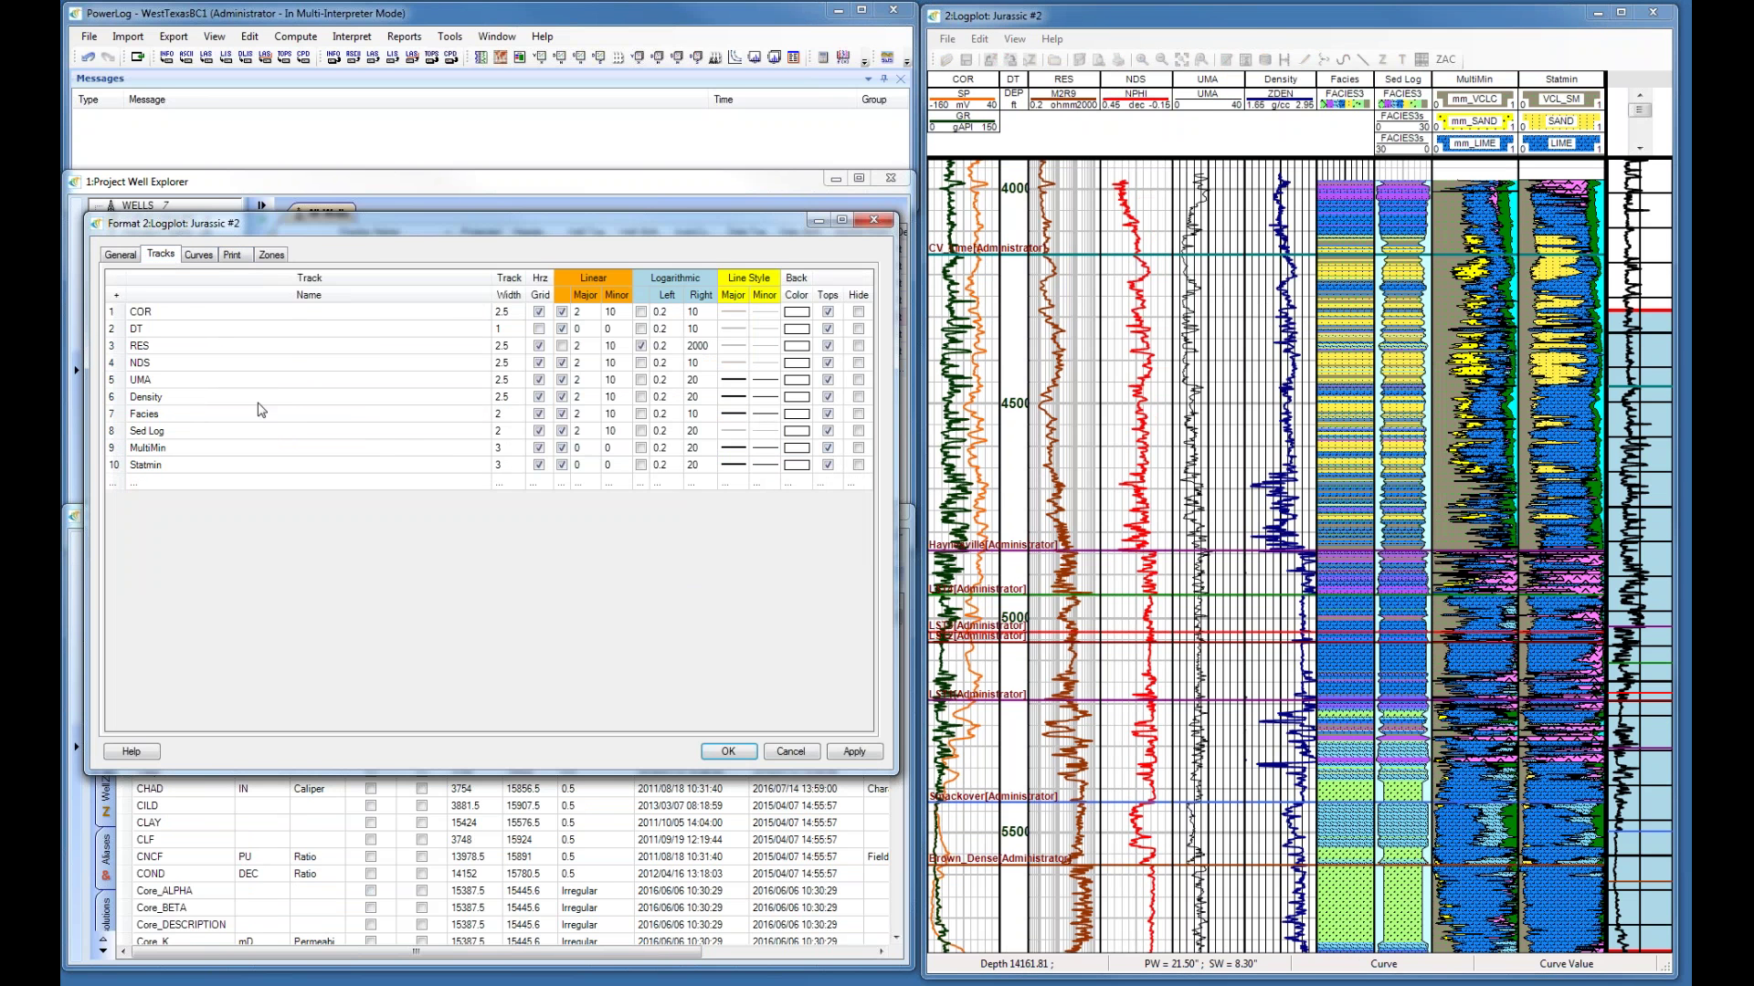
click(510, 433)
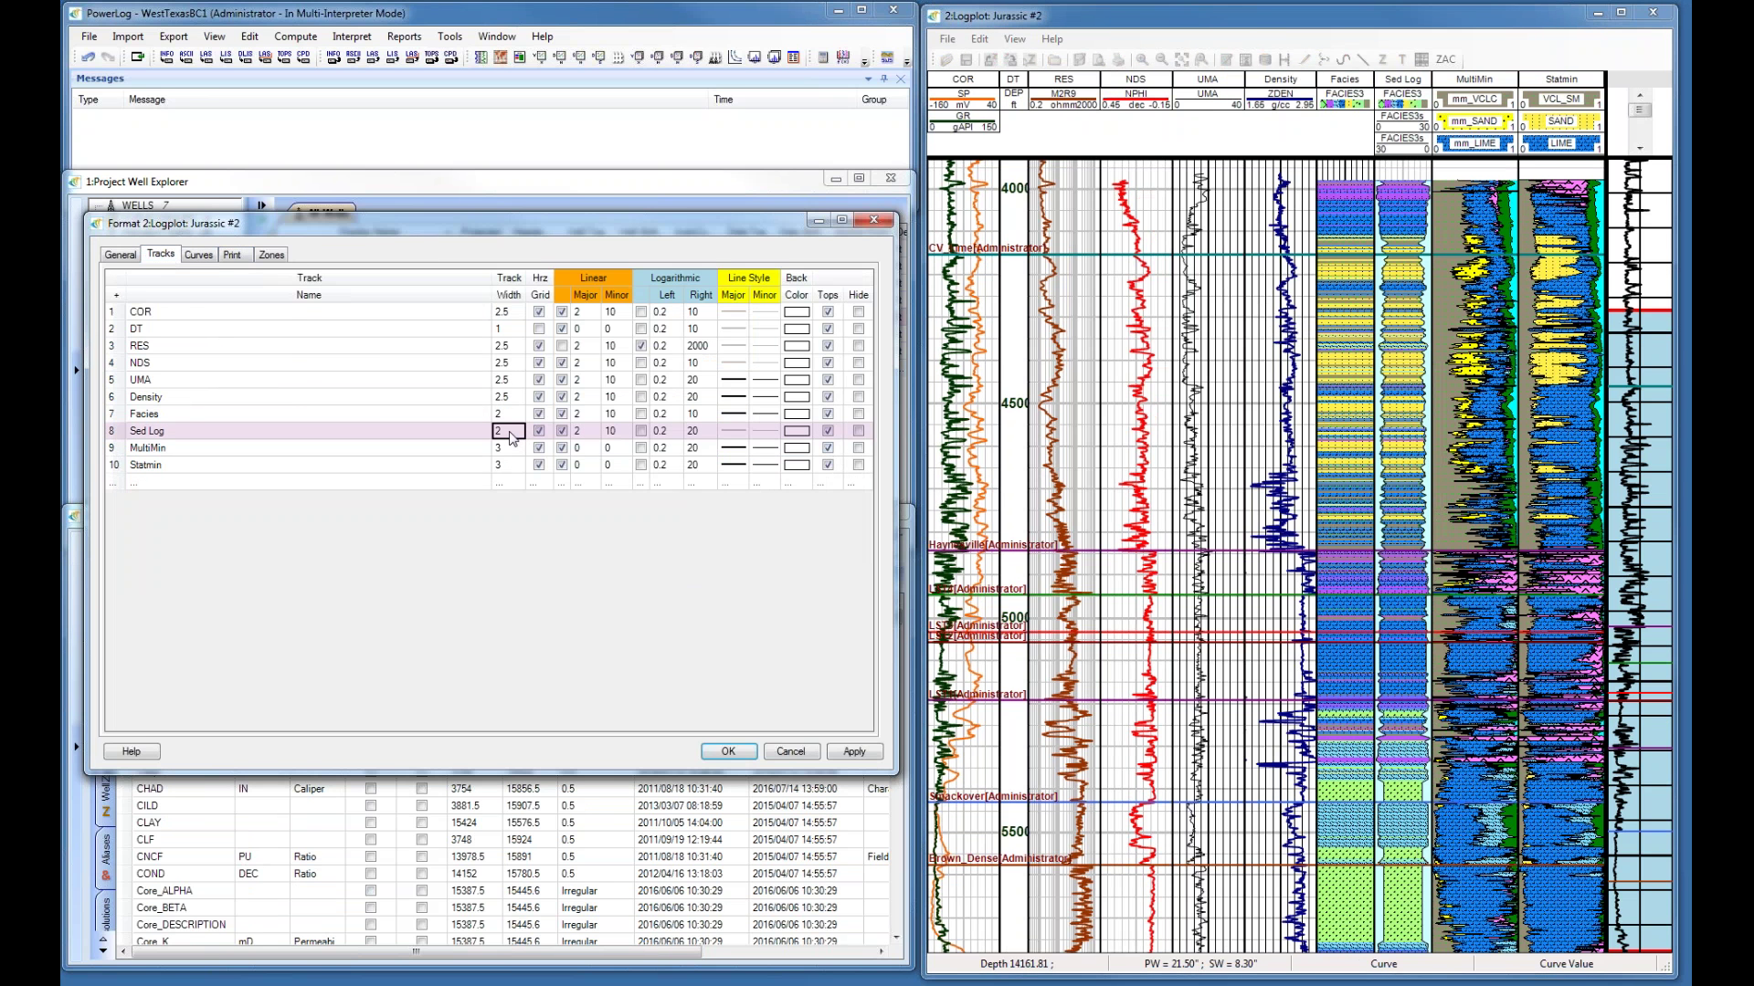
text(3)
click(858, 414)
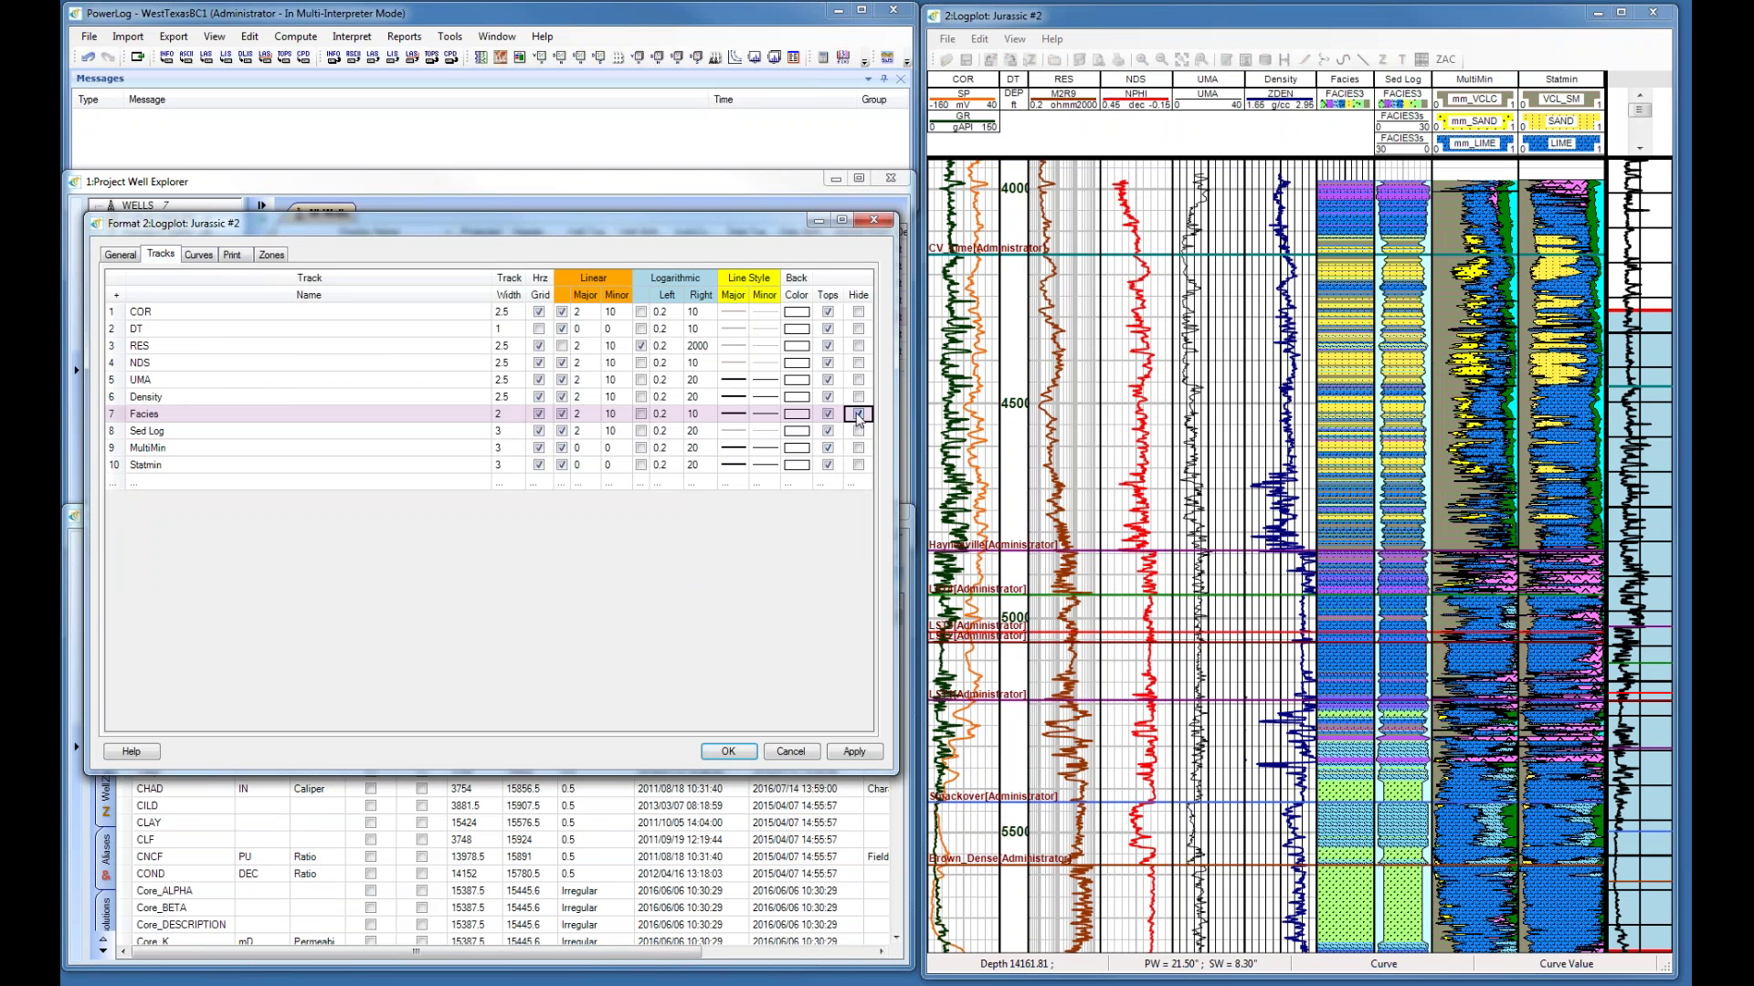
click(855, 751)
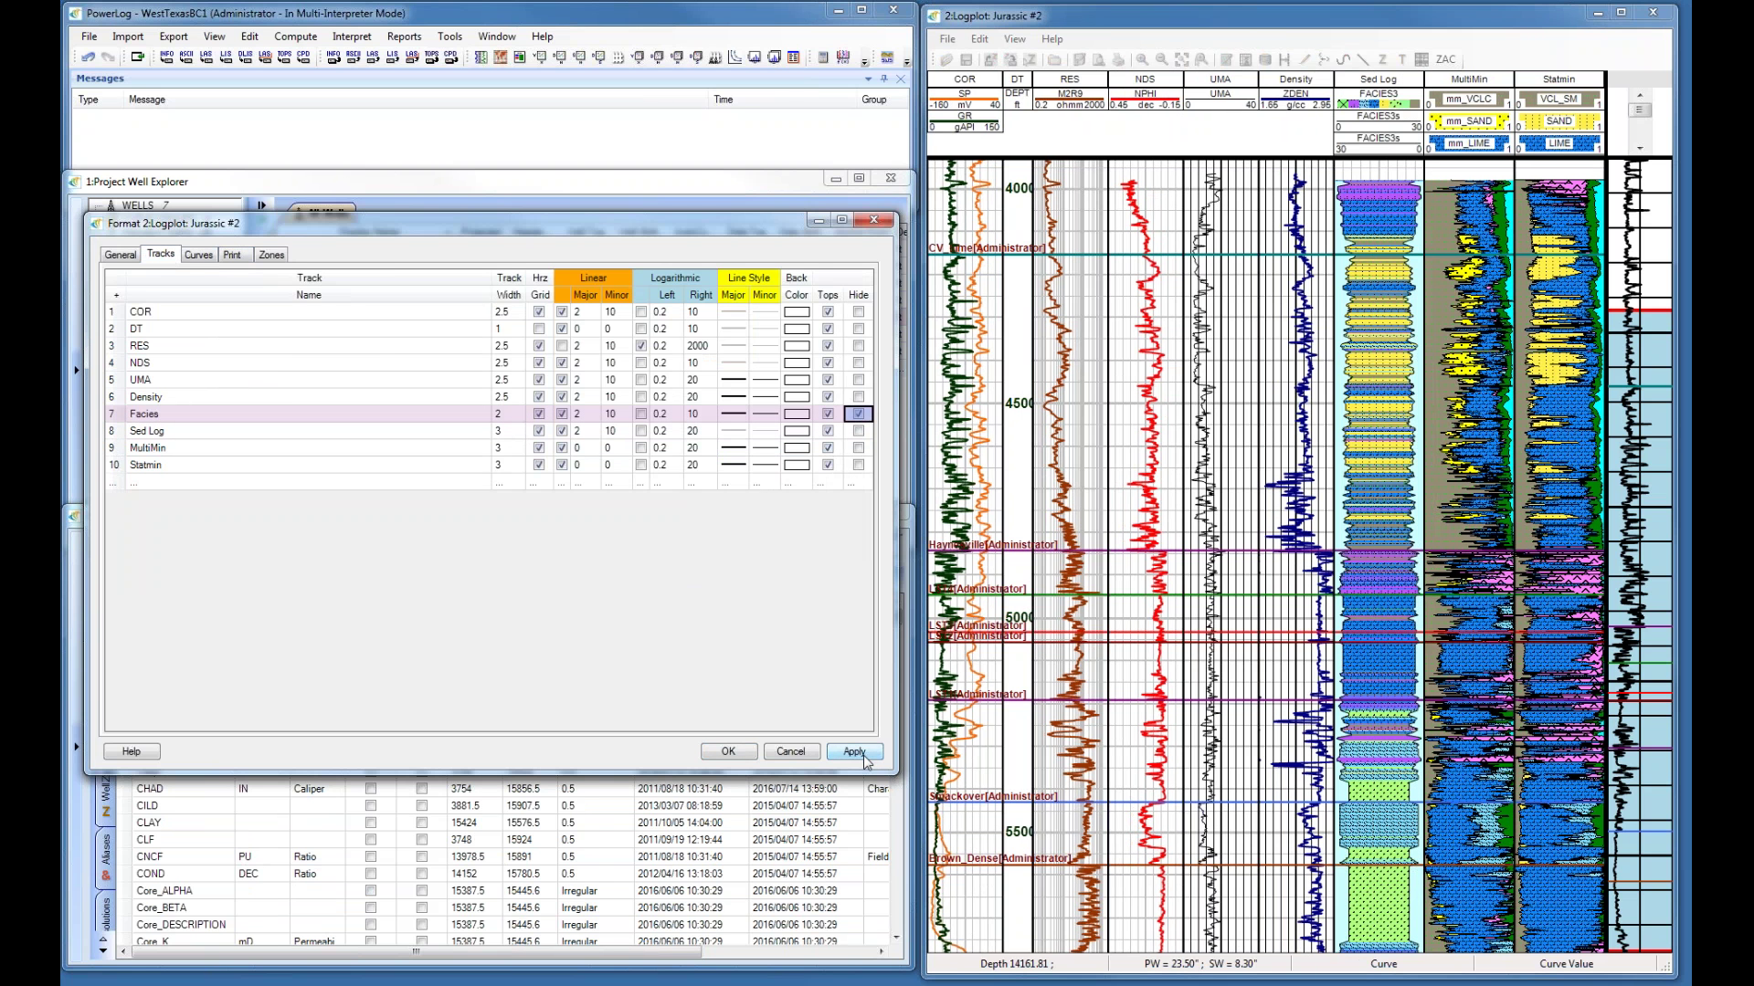
click(728, 751)
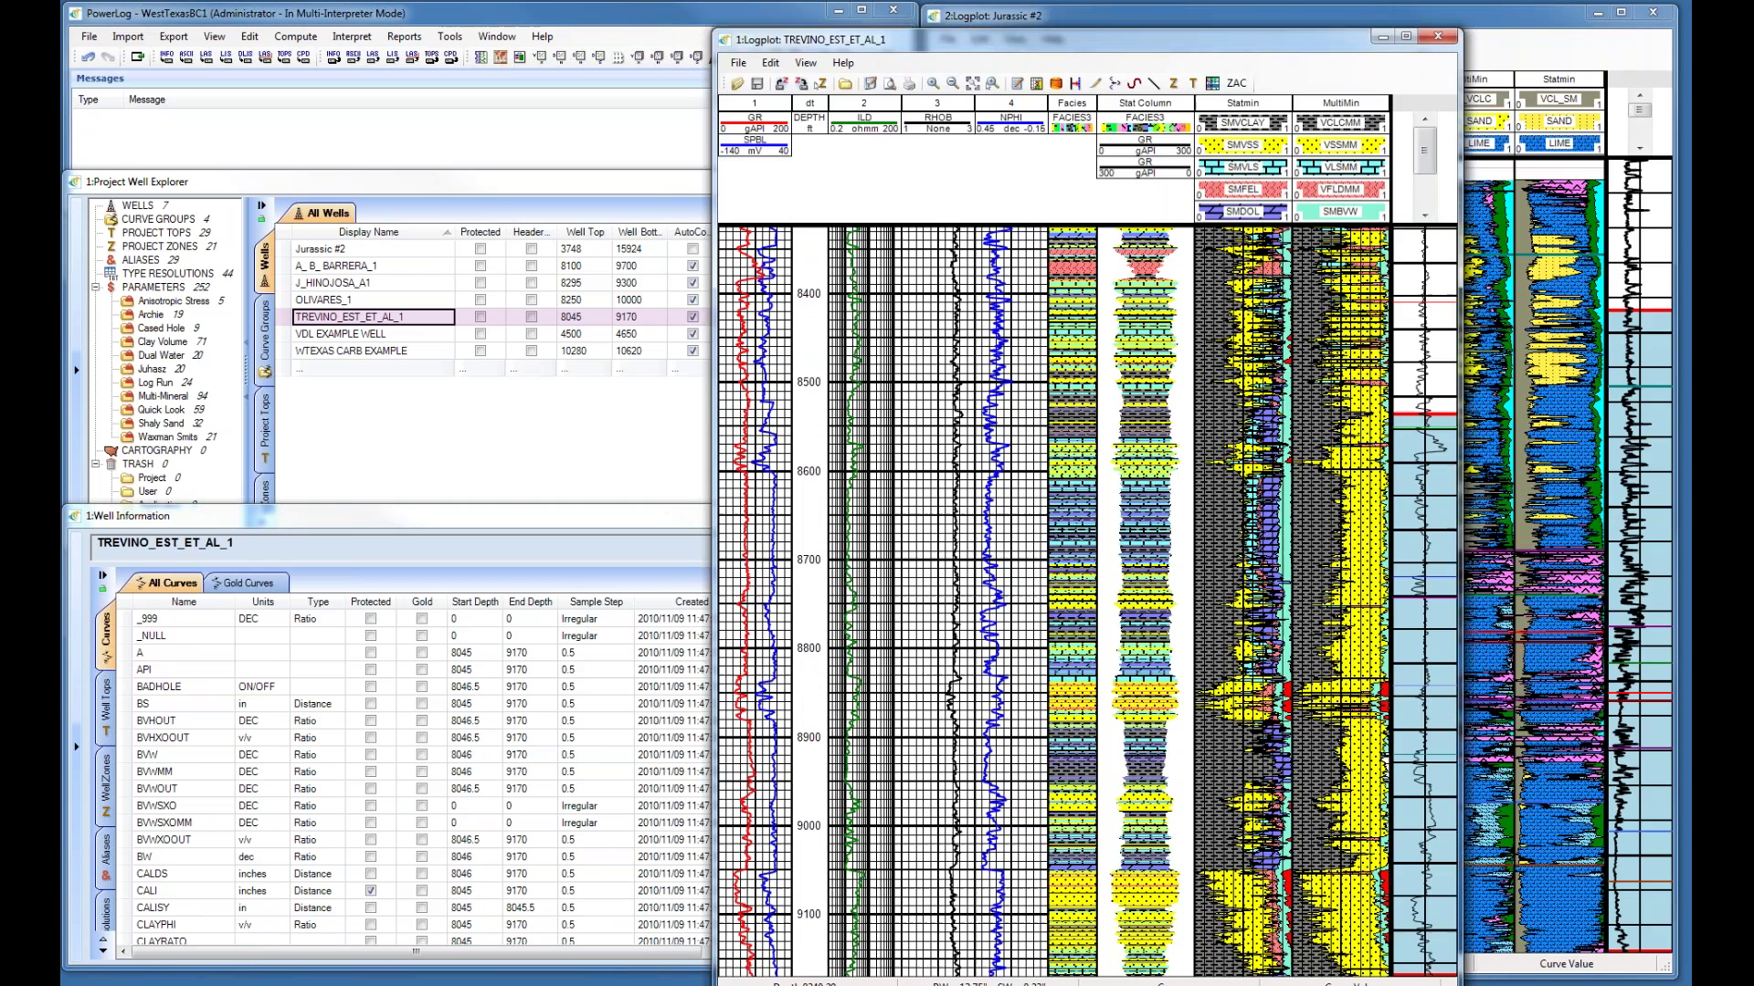
Hide the Facies track beside the Stat Column in the format of logplot 1.
drag(1220, 36, 1096, 28)
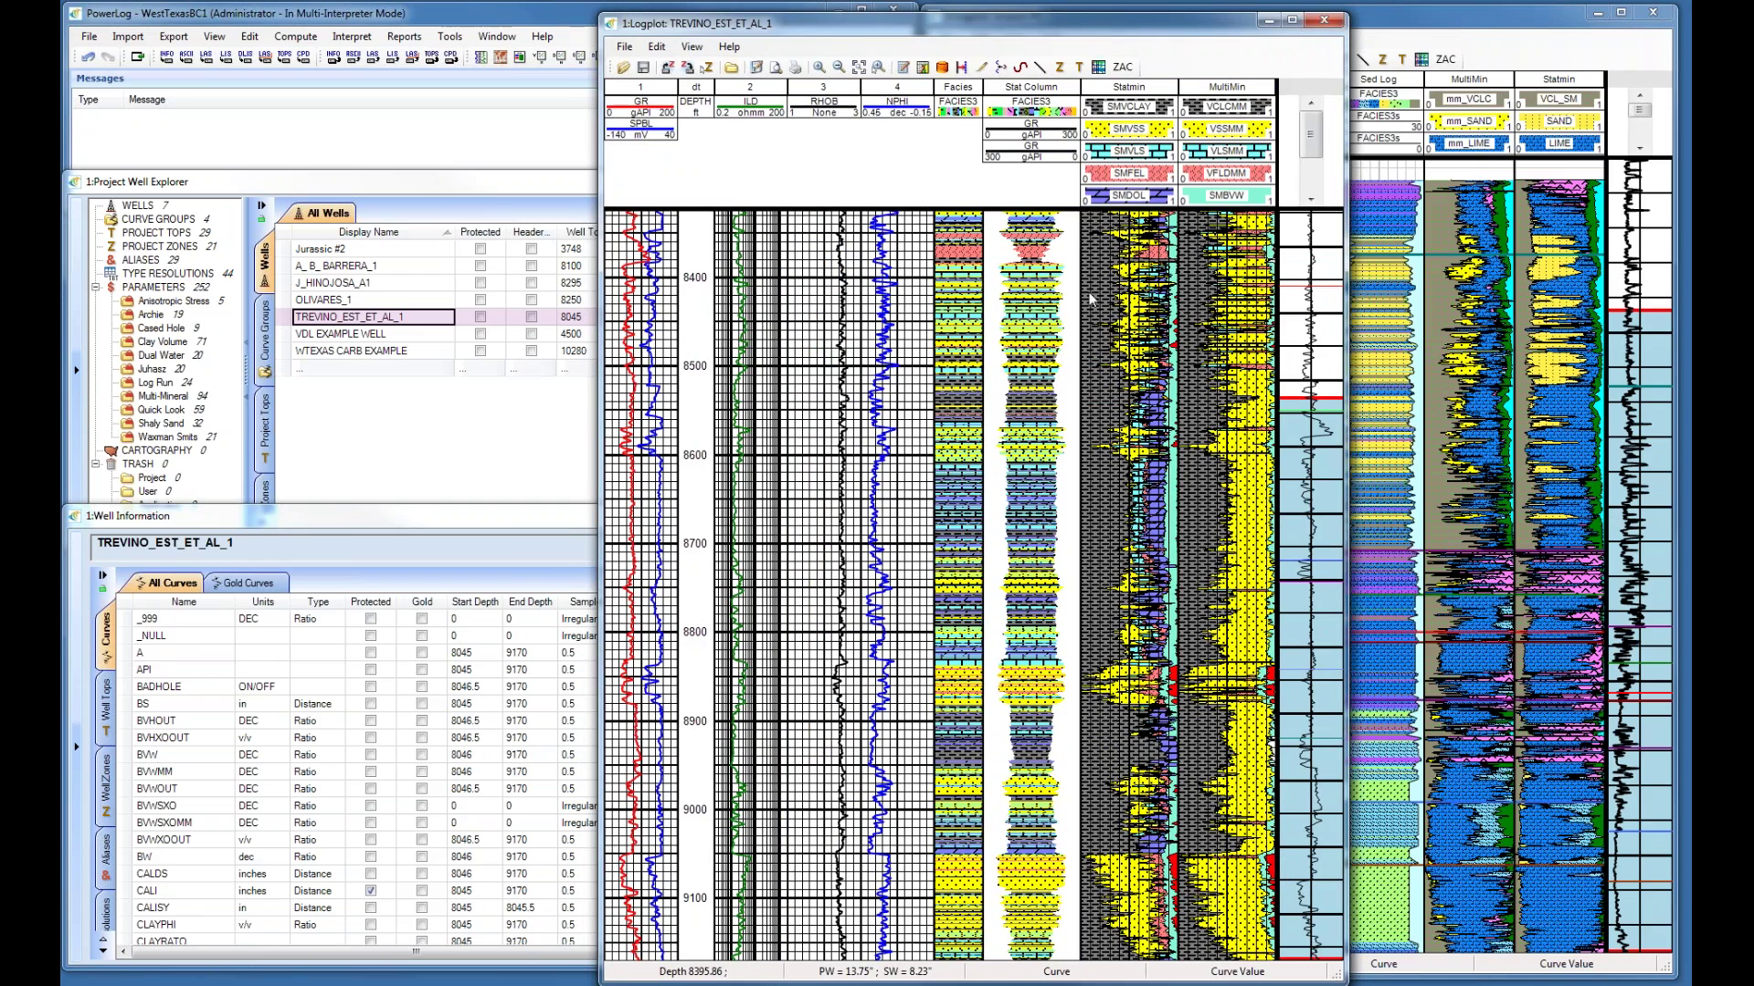
right_click(881, 356)
click(944, 366)
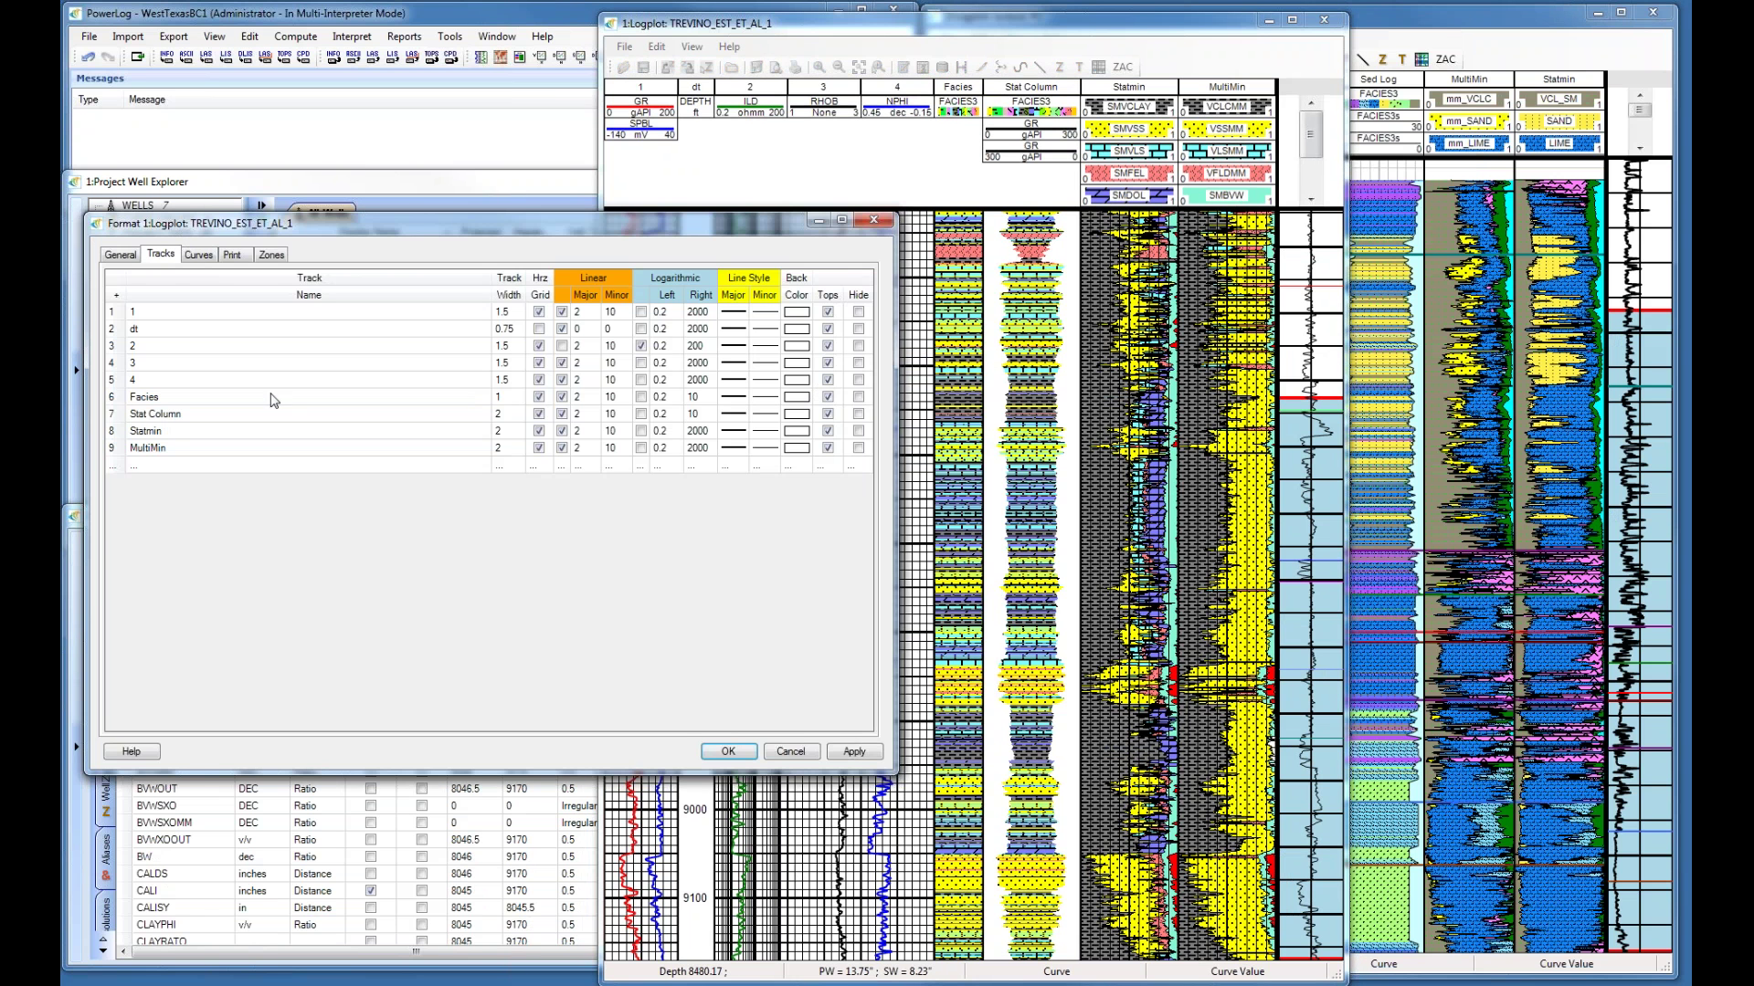
click(114, 397)
click(857, 399)
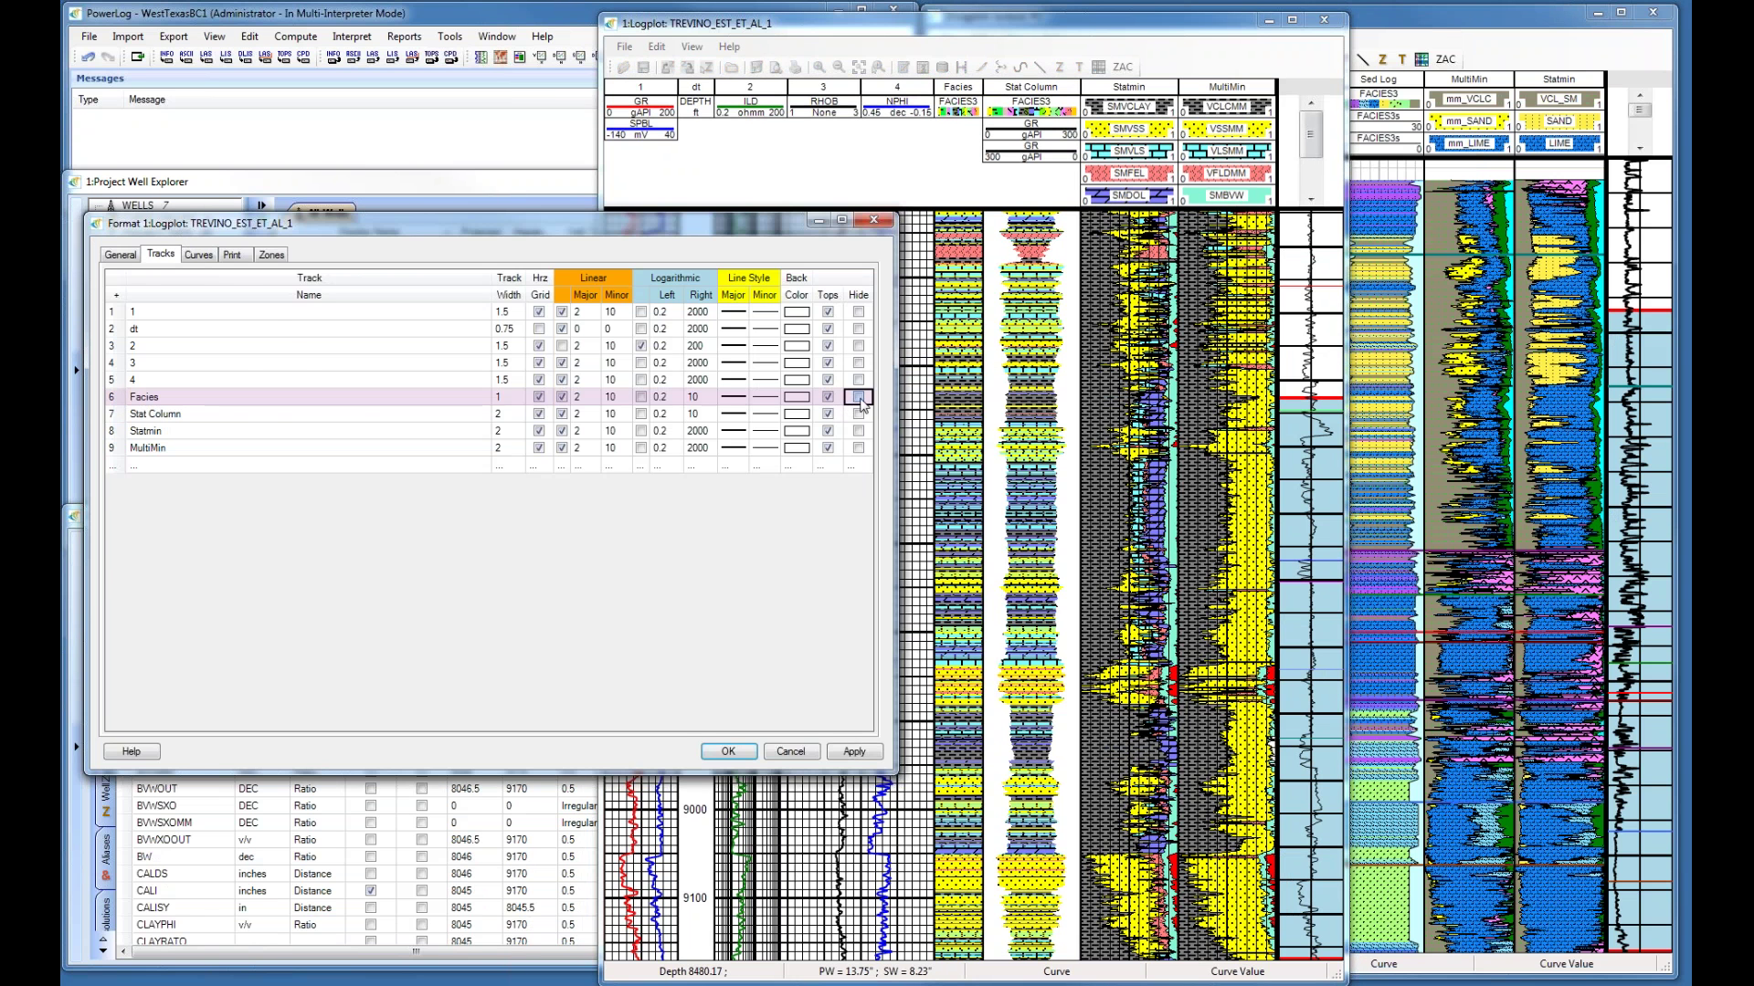
Check the scale and fill of the GR curve in the Stat Column track, and accept the format of logplot 1.
click(198, 255)
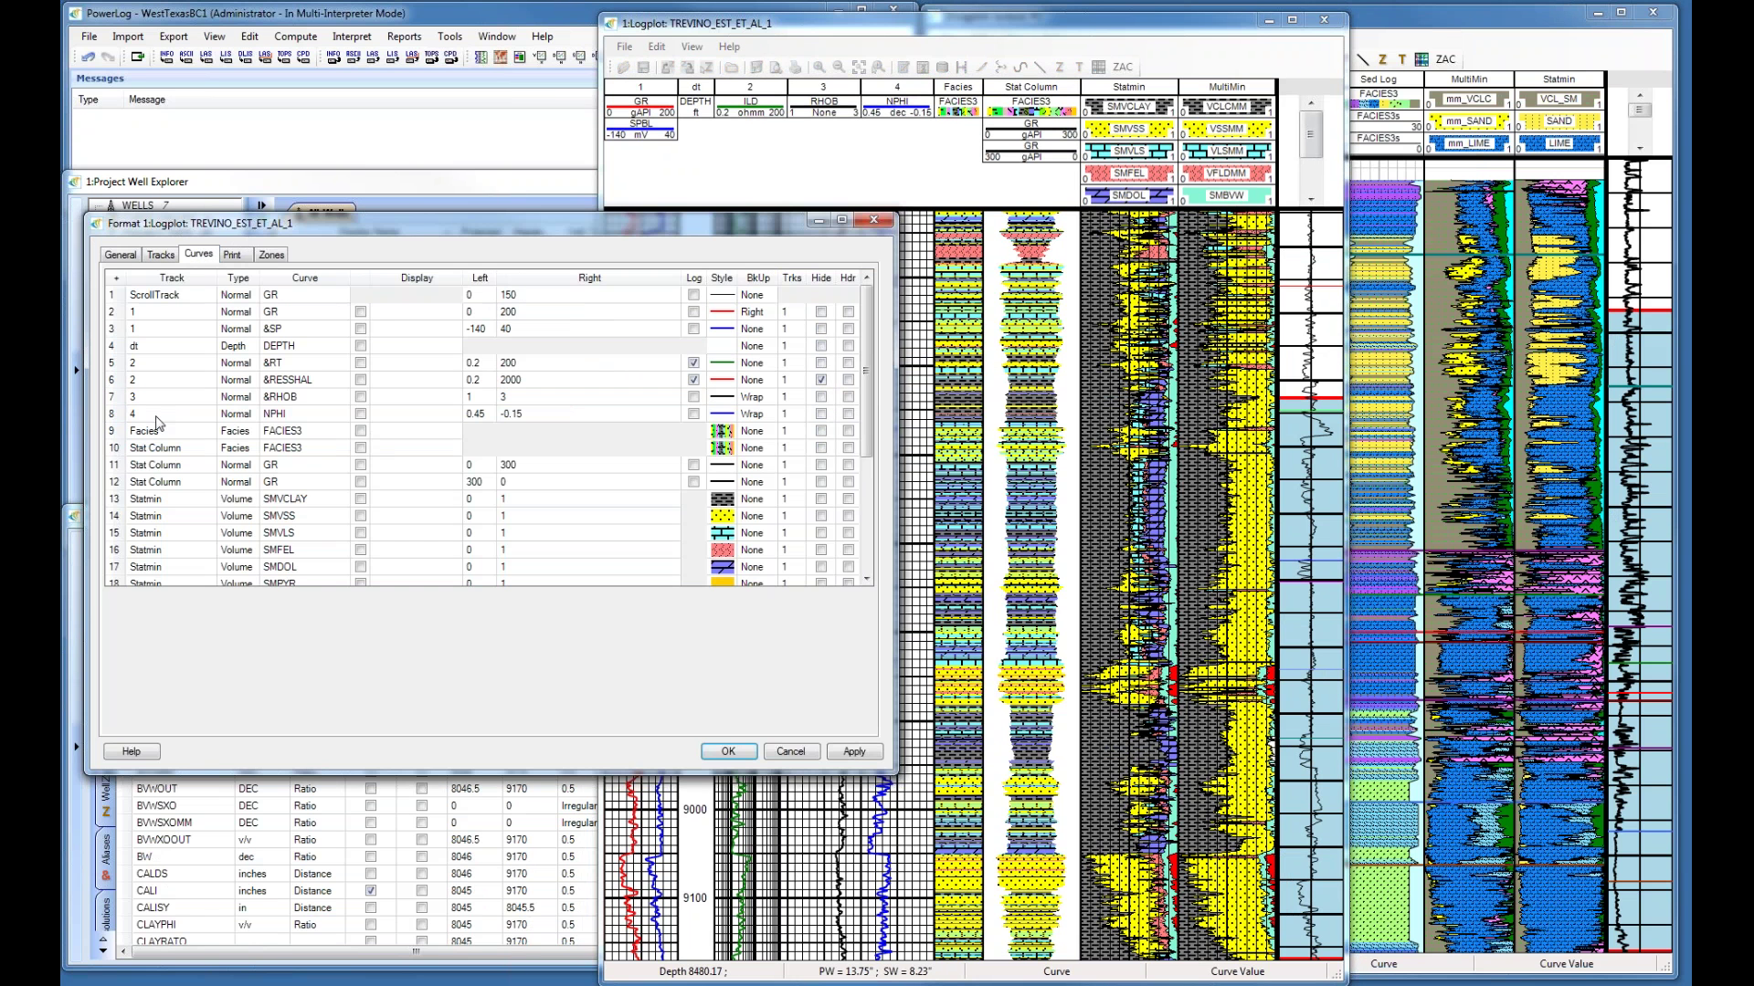
click(325, 467)
click(543, 468)
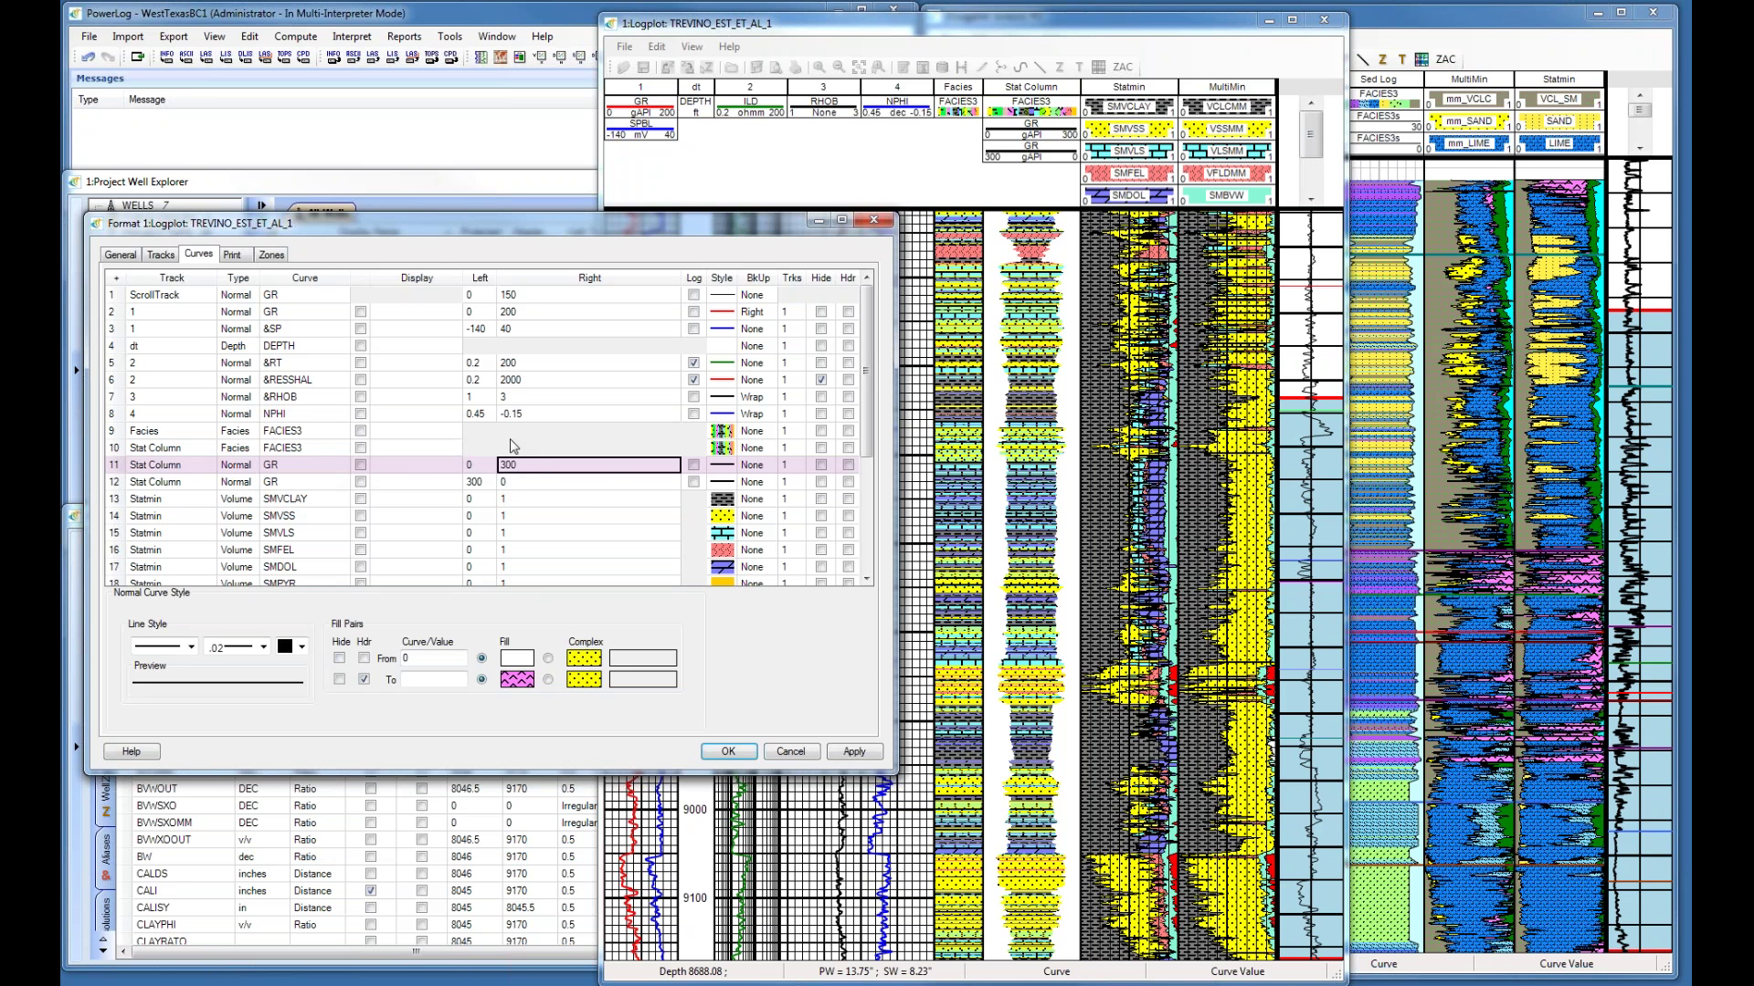
click(738, 754)
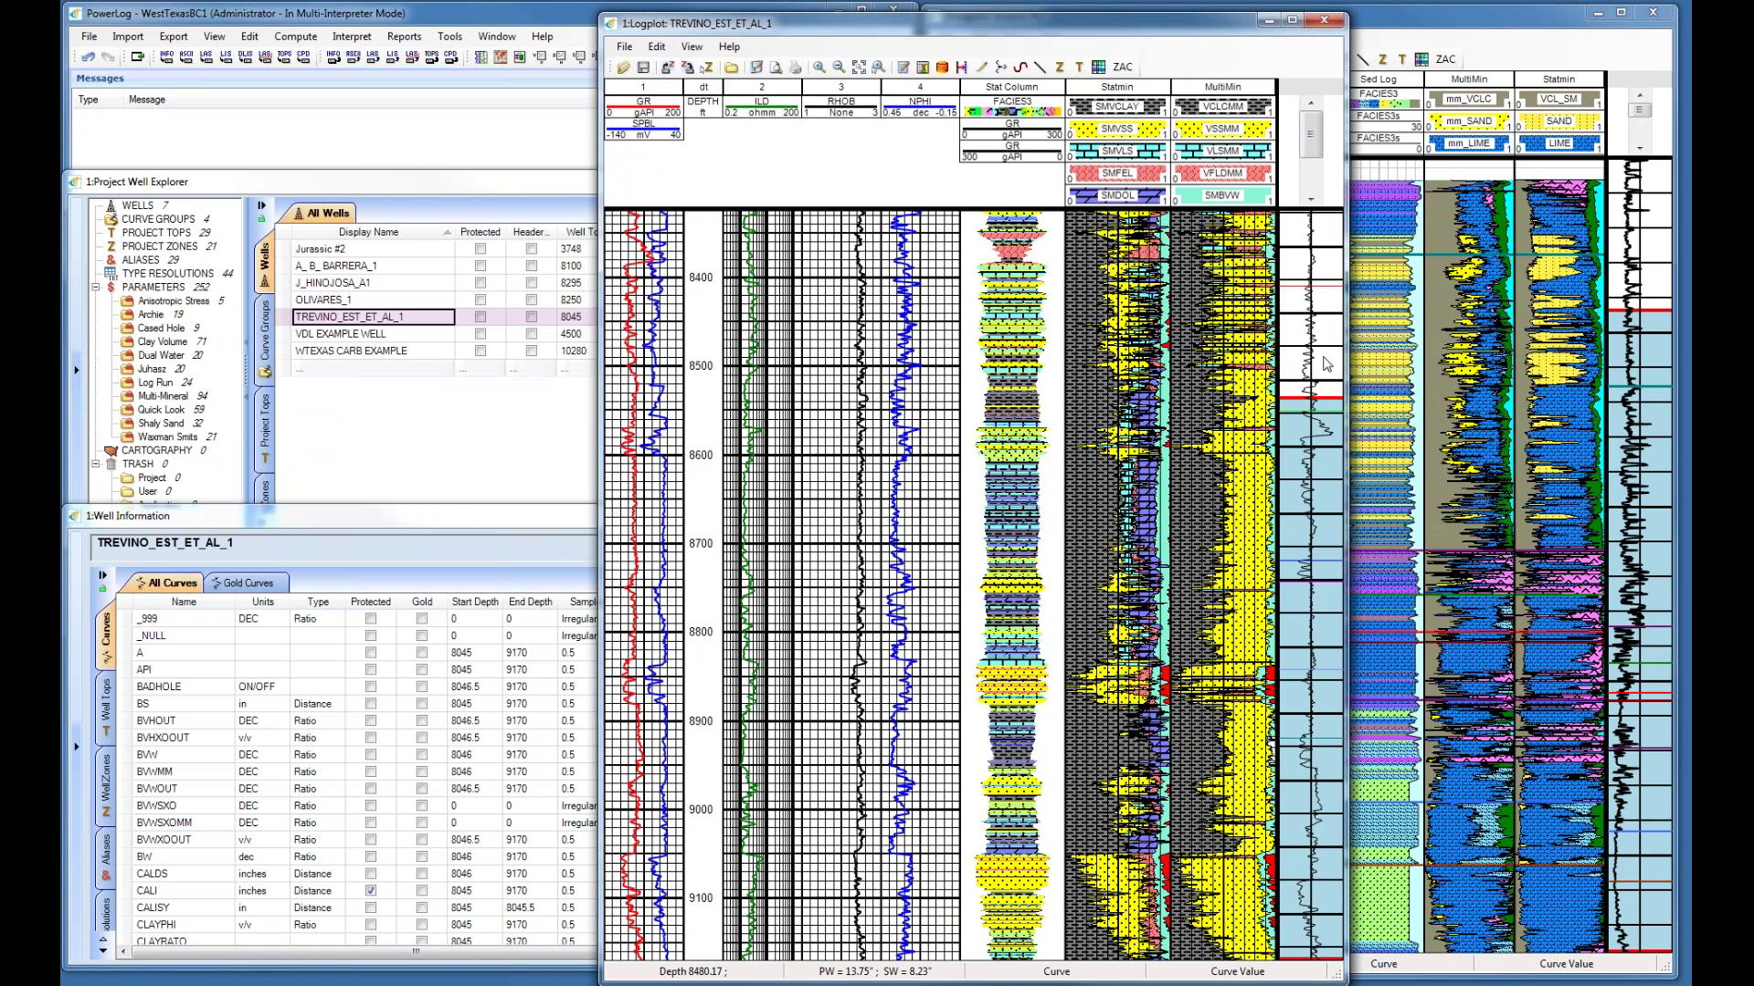
Examine the Stat Column against the Statmin and MultiMin tracks between about 8250 and 8420 ft, and move logplot 1 aside from the Jurassic #2 logplot.
drag(1308, 954, 1315, 440)
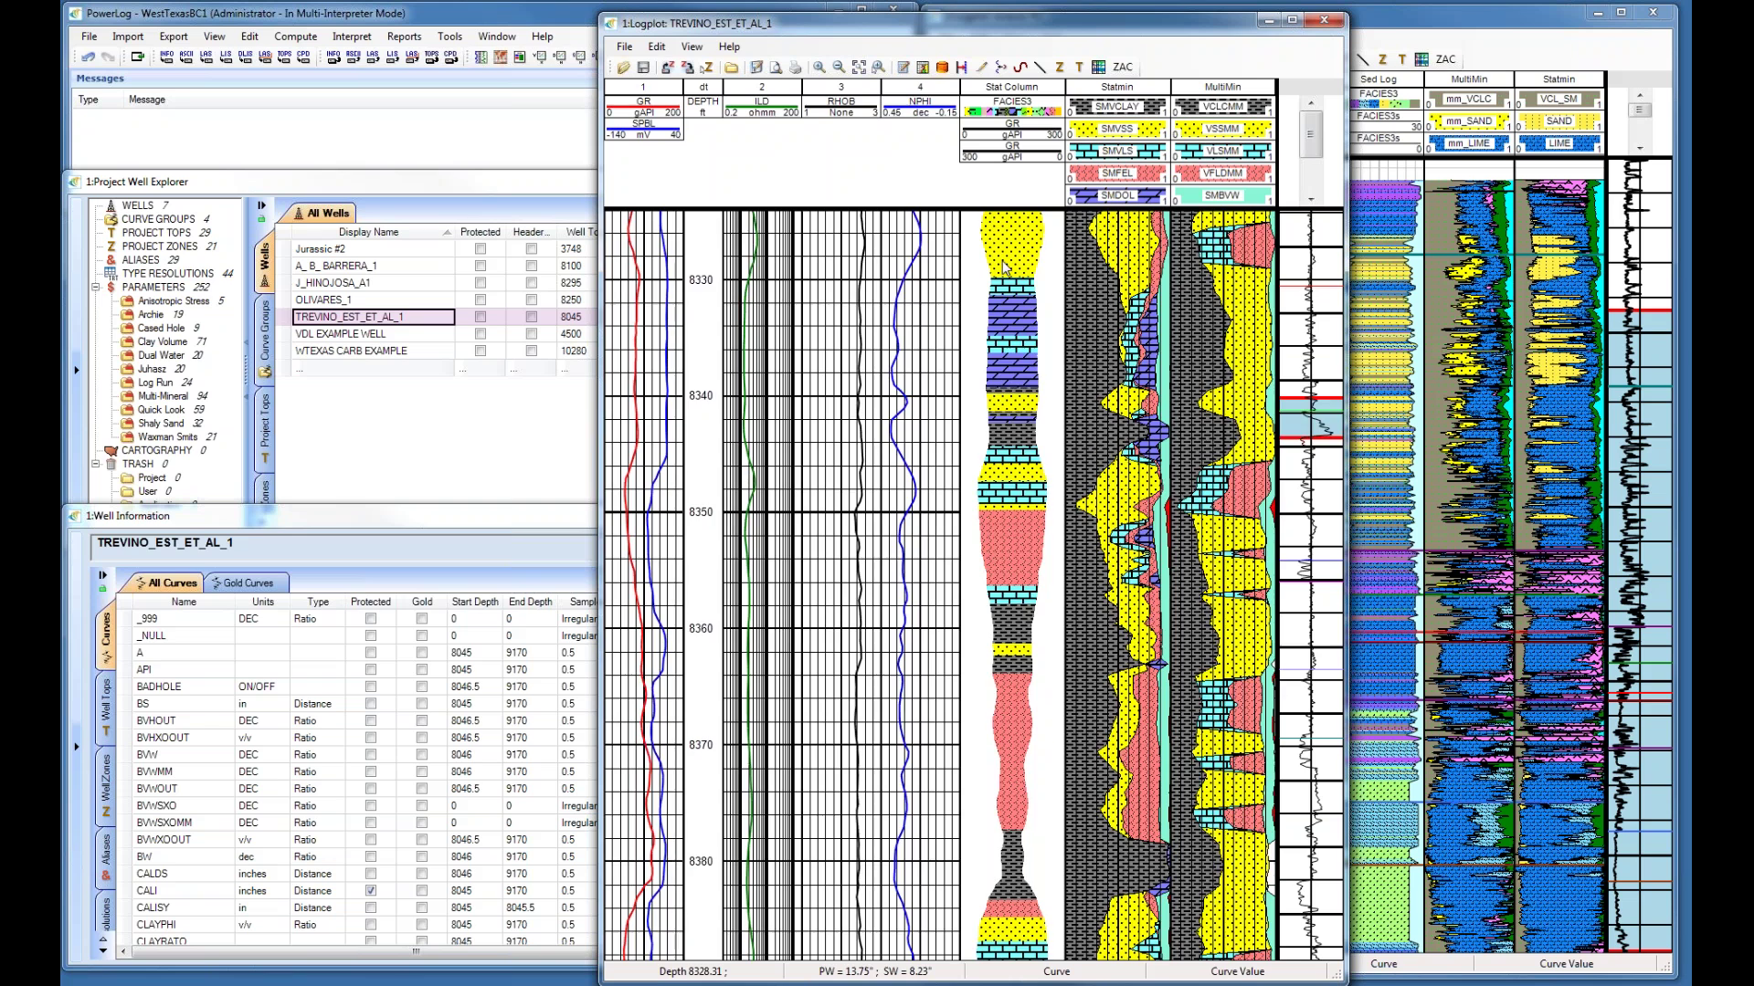
scroll(1005, 267, up, 8)
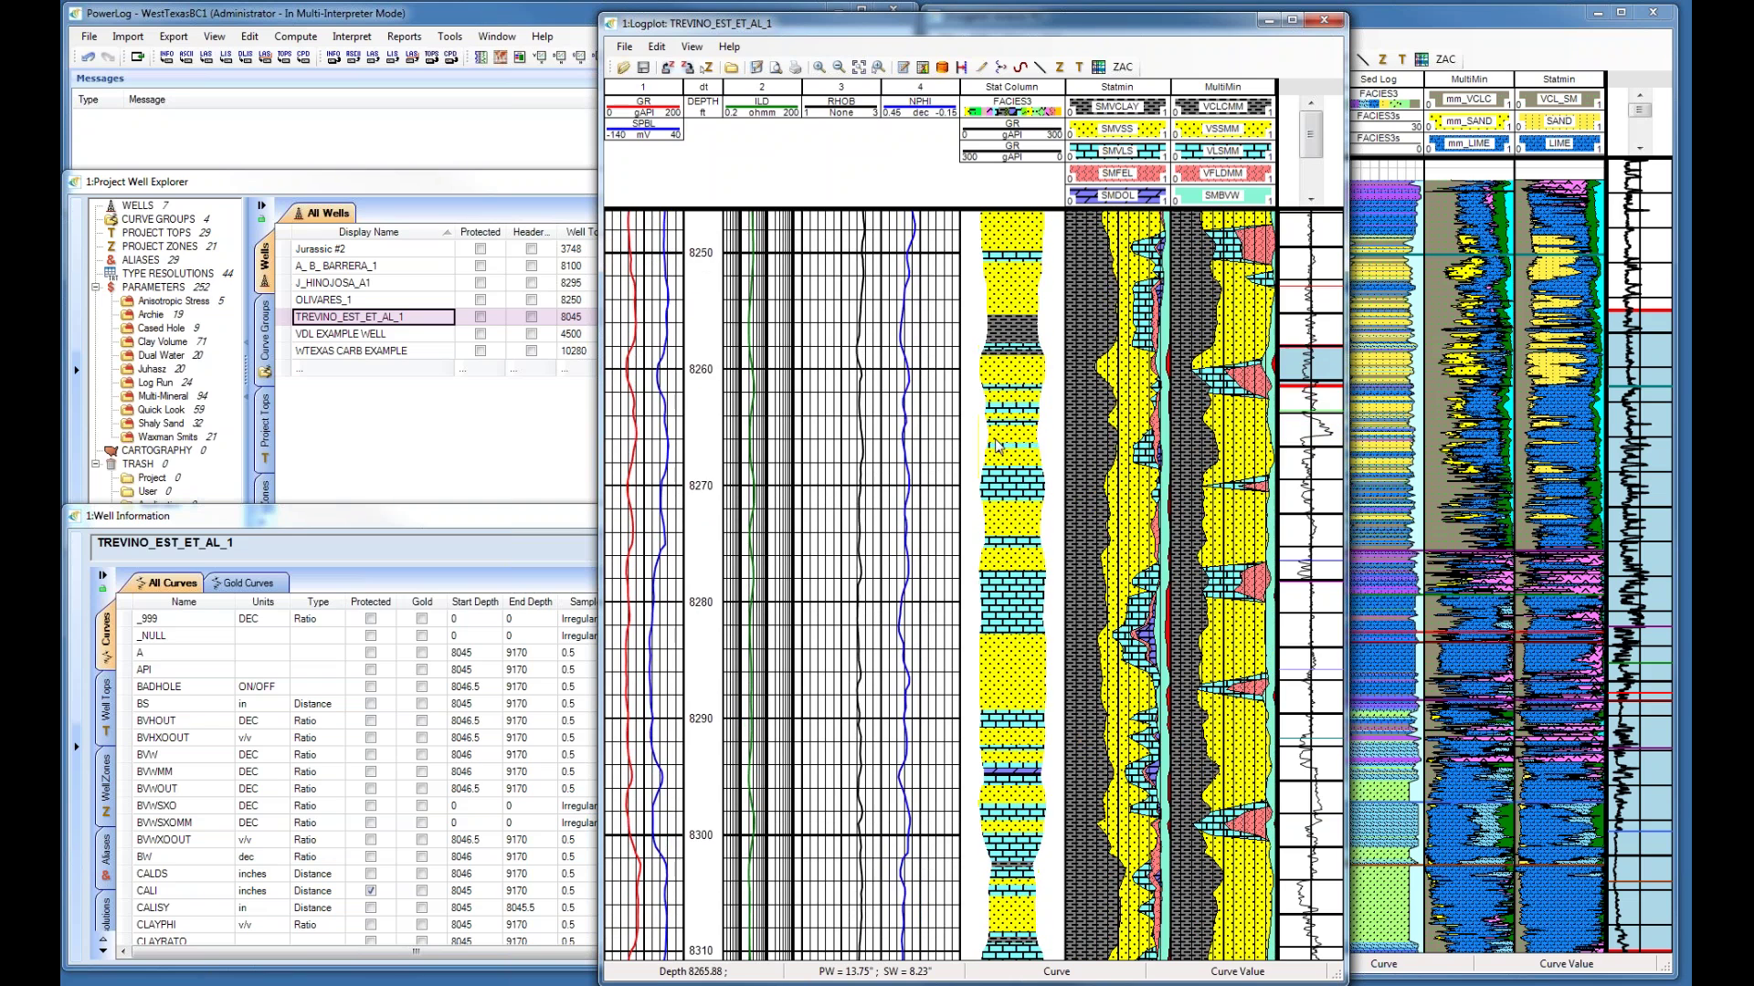
scroll(997, 444, down, 4)
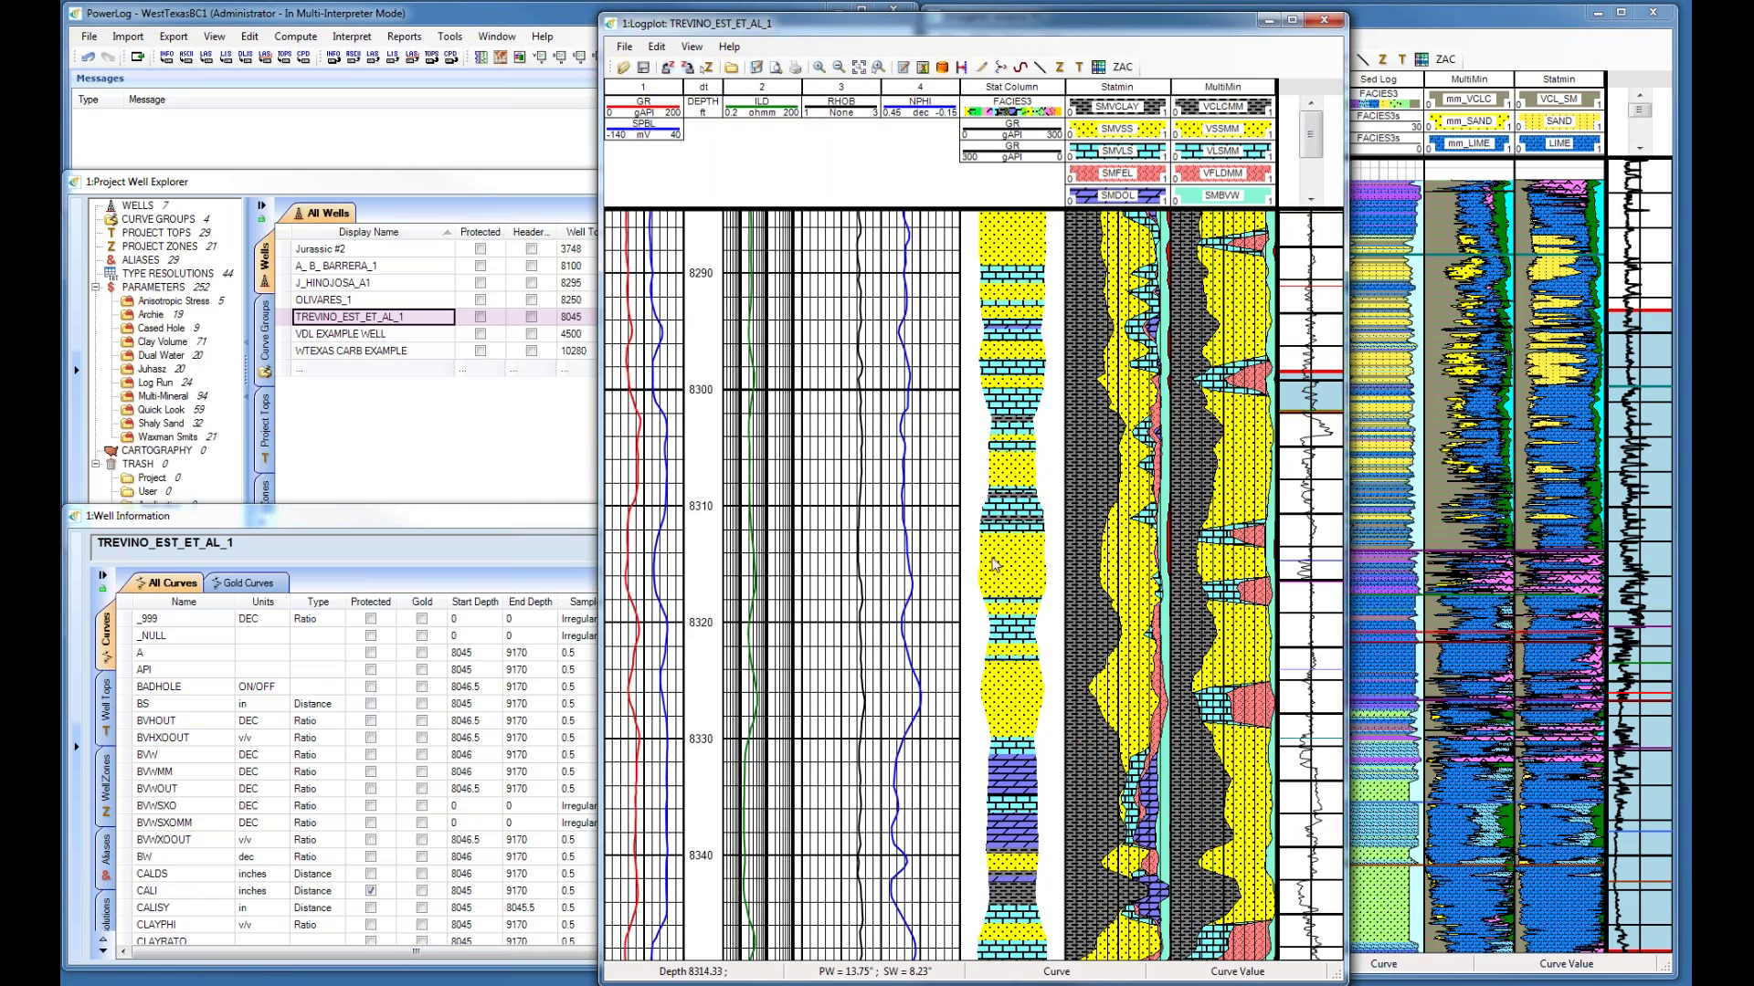
scroll(995, 565, down, 6)
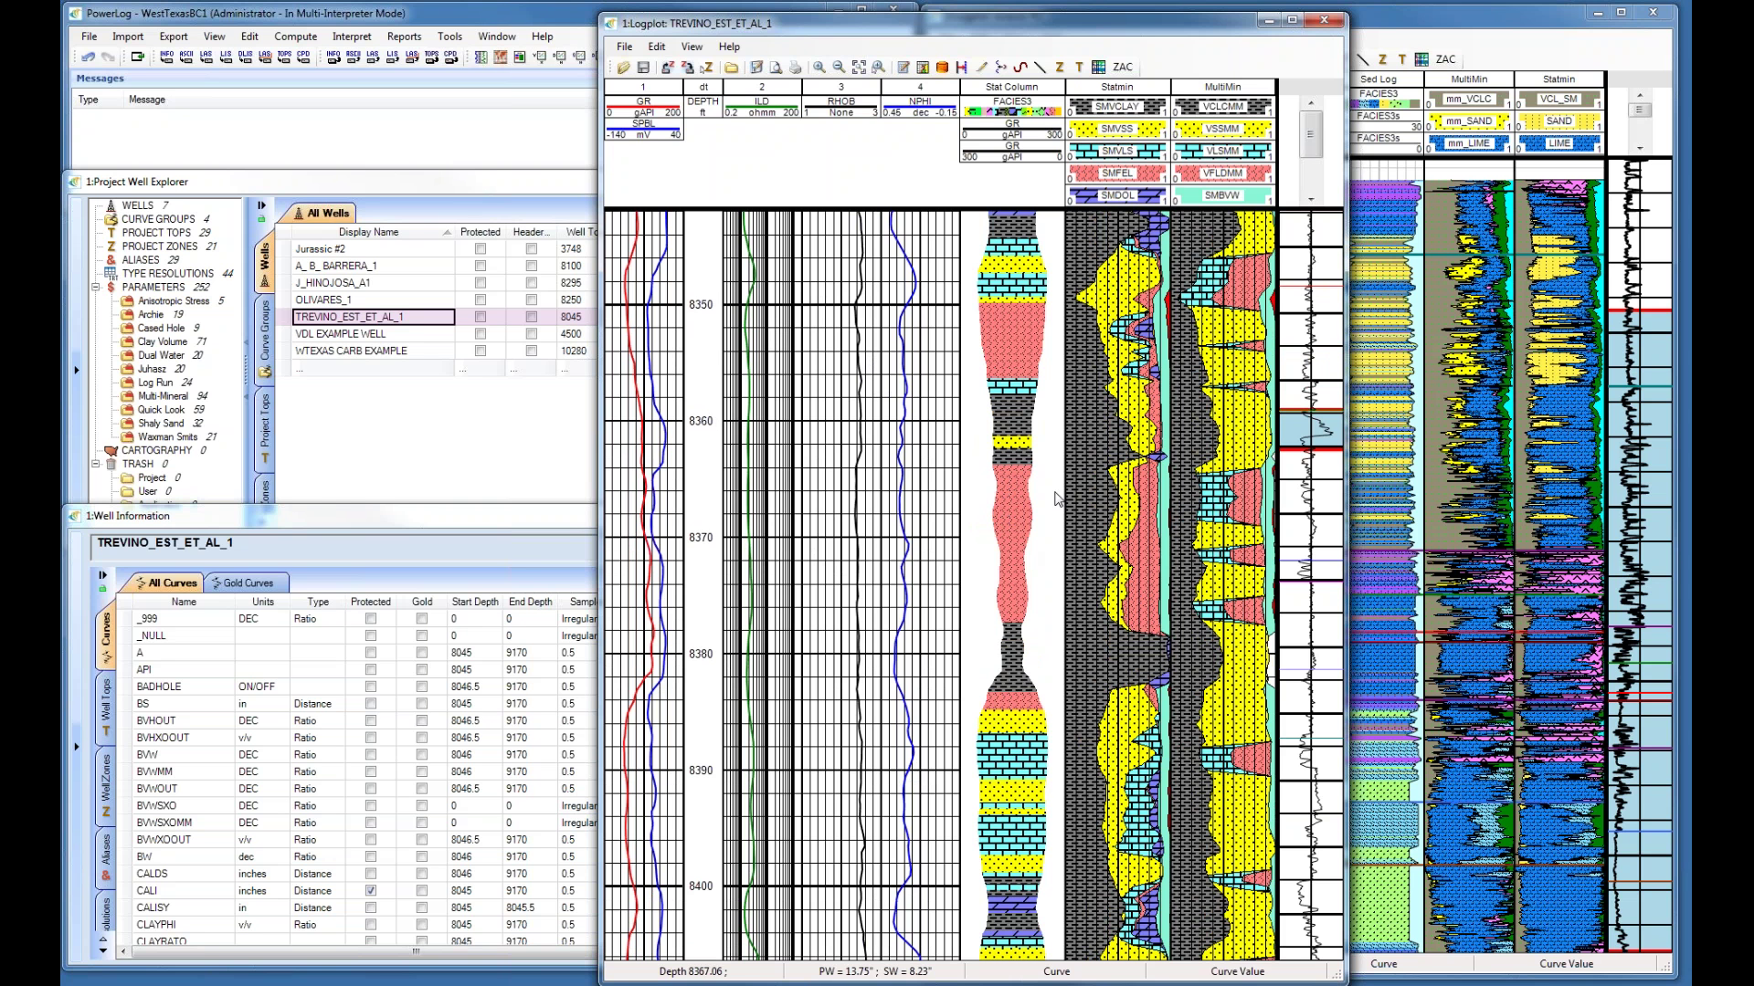
scroll(1037, 650, down, 2)
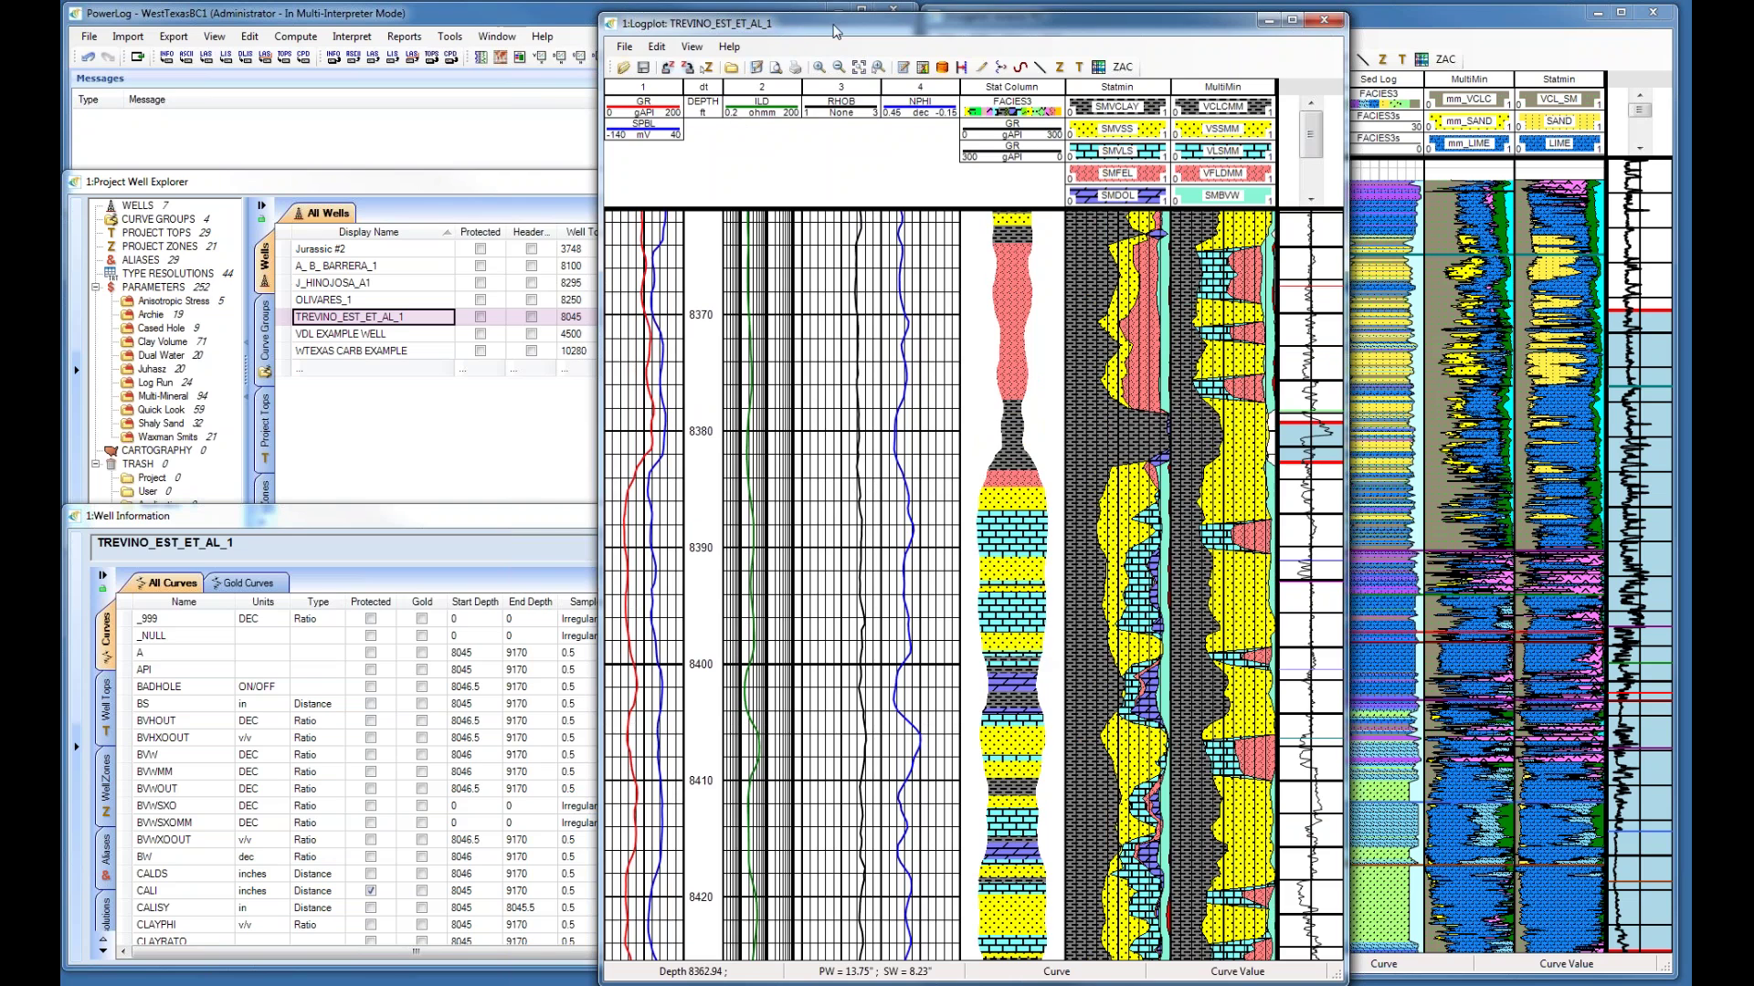
drag(836, 29, 701, 21)
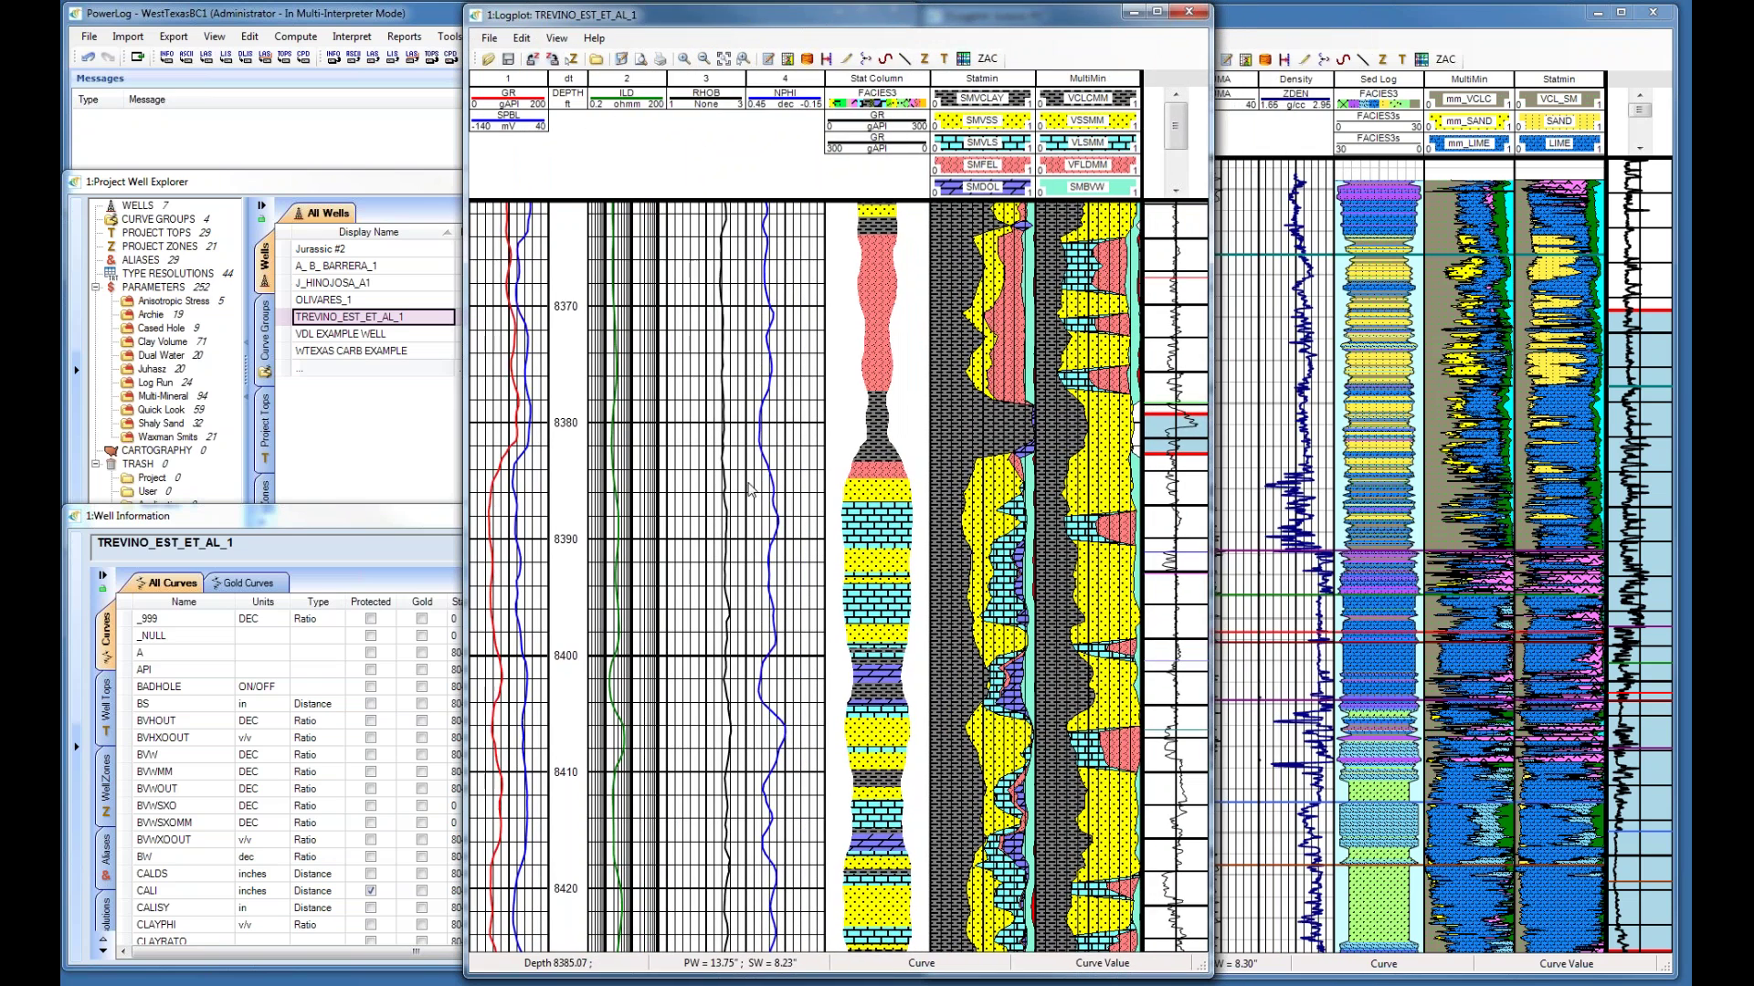
Examine the Stat Column against the Statmin and MultiMin tracks down to about 9150 ft, and widen the displayed interval to about 8050 to 9170 ft.
scroll(866, 389, down, 17)
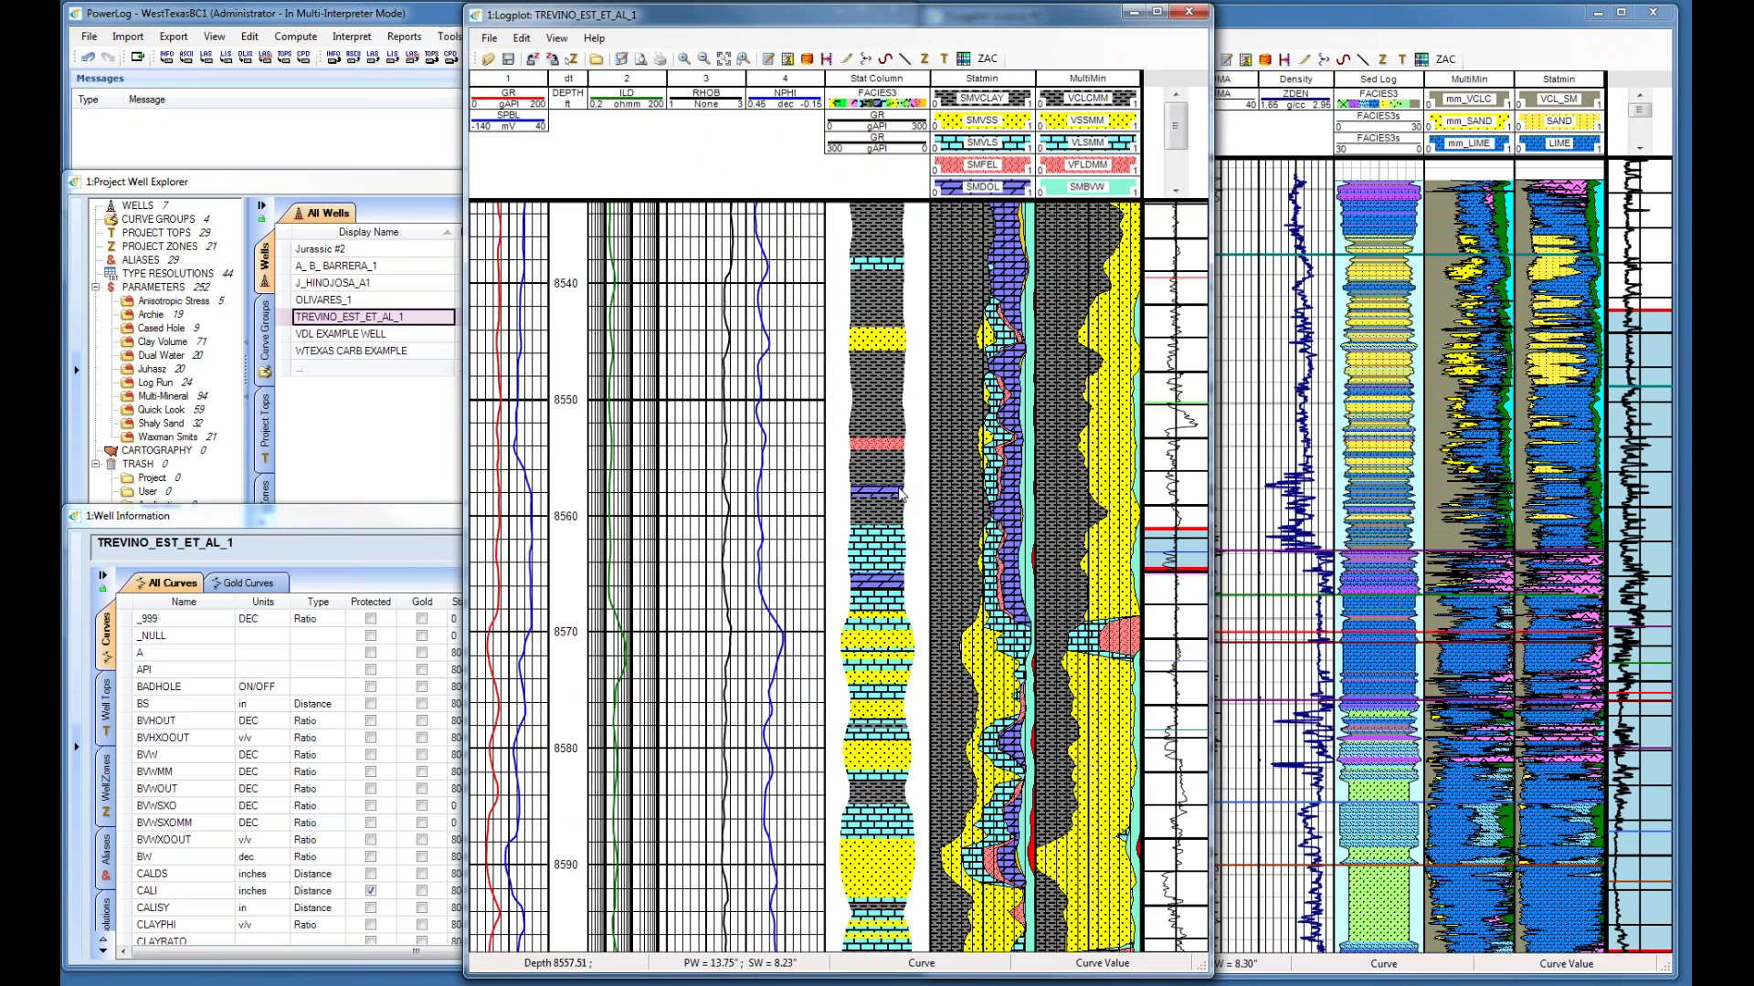
scroll(900, 486, down, 9)
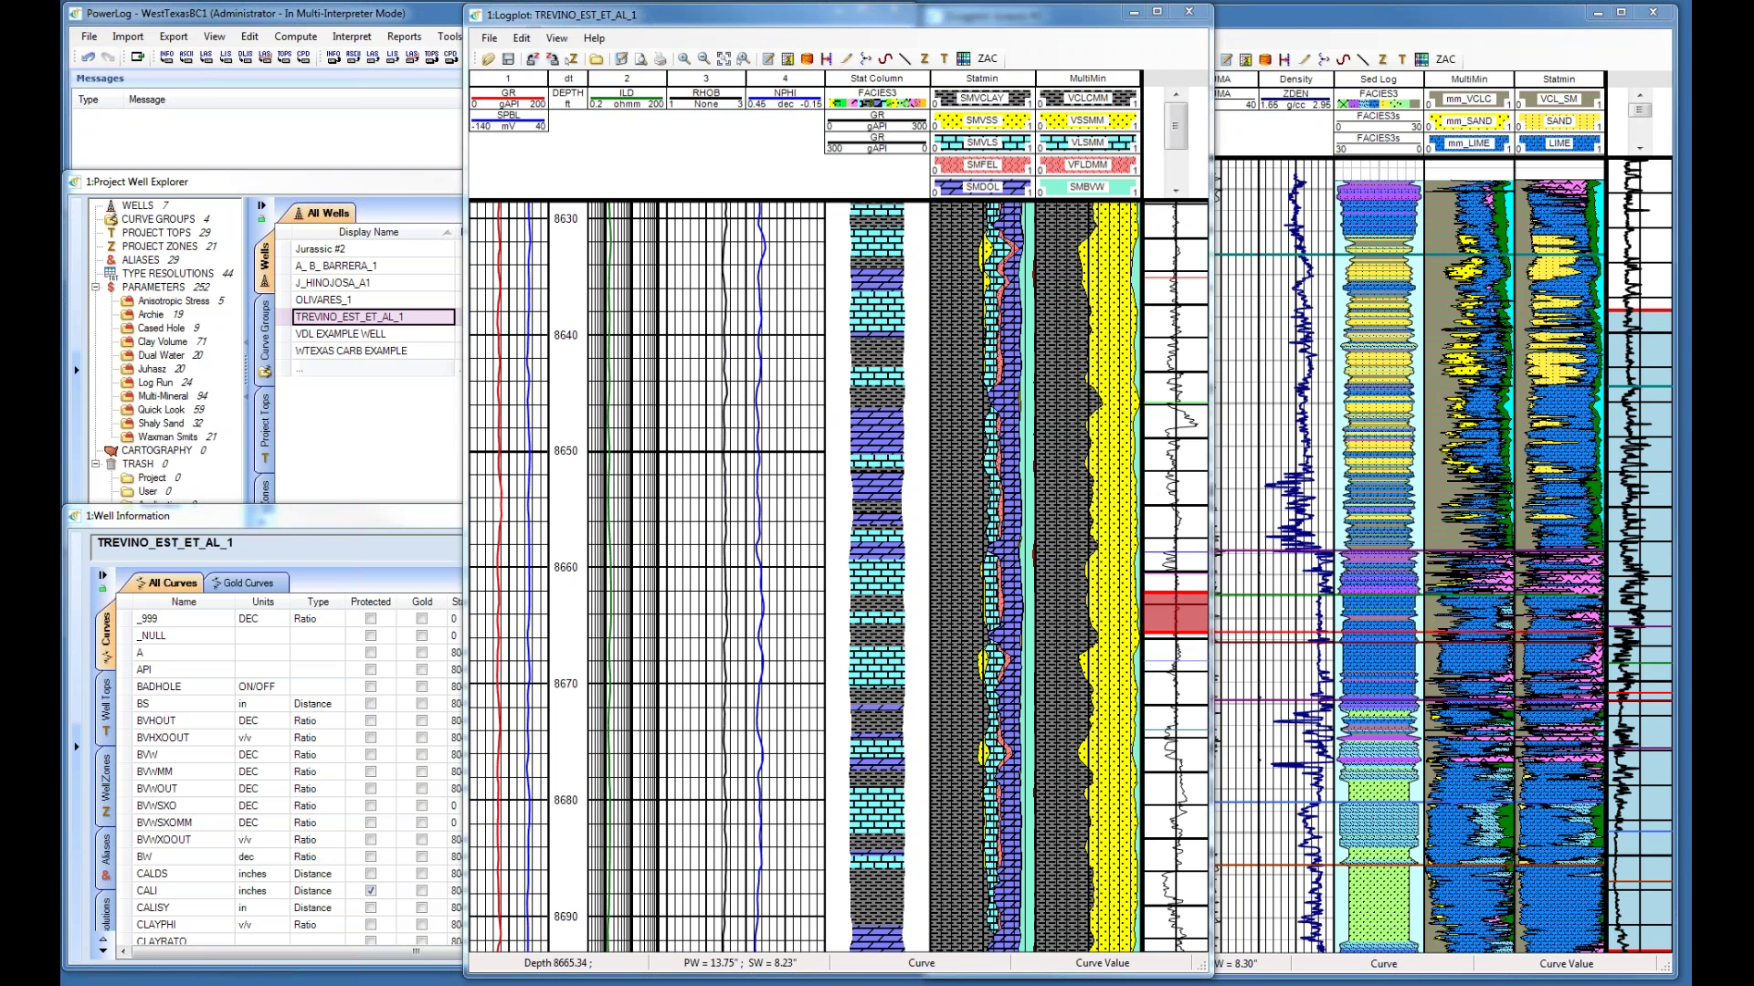
drag(1172, 639, 1174, 767)
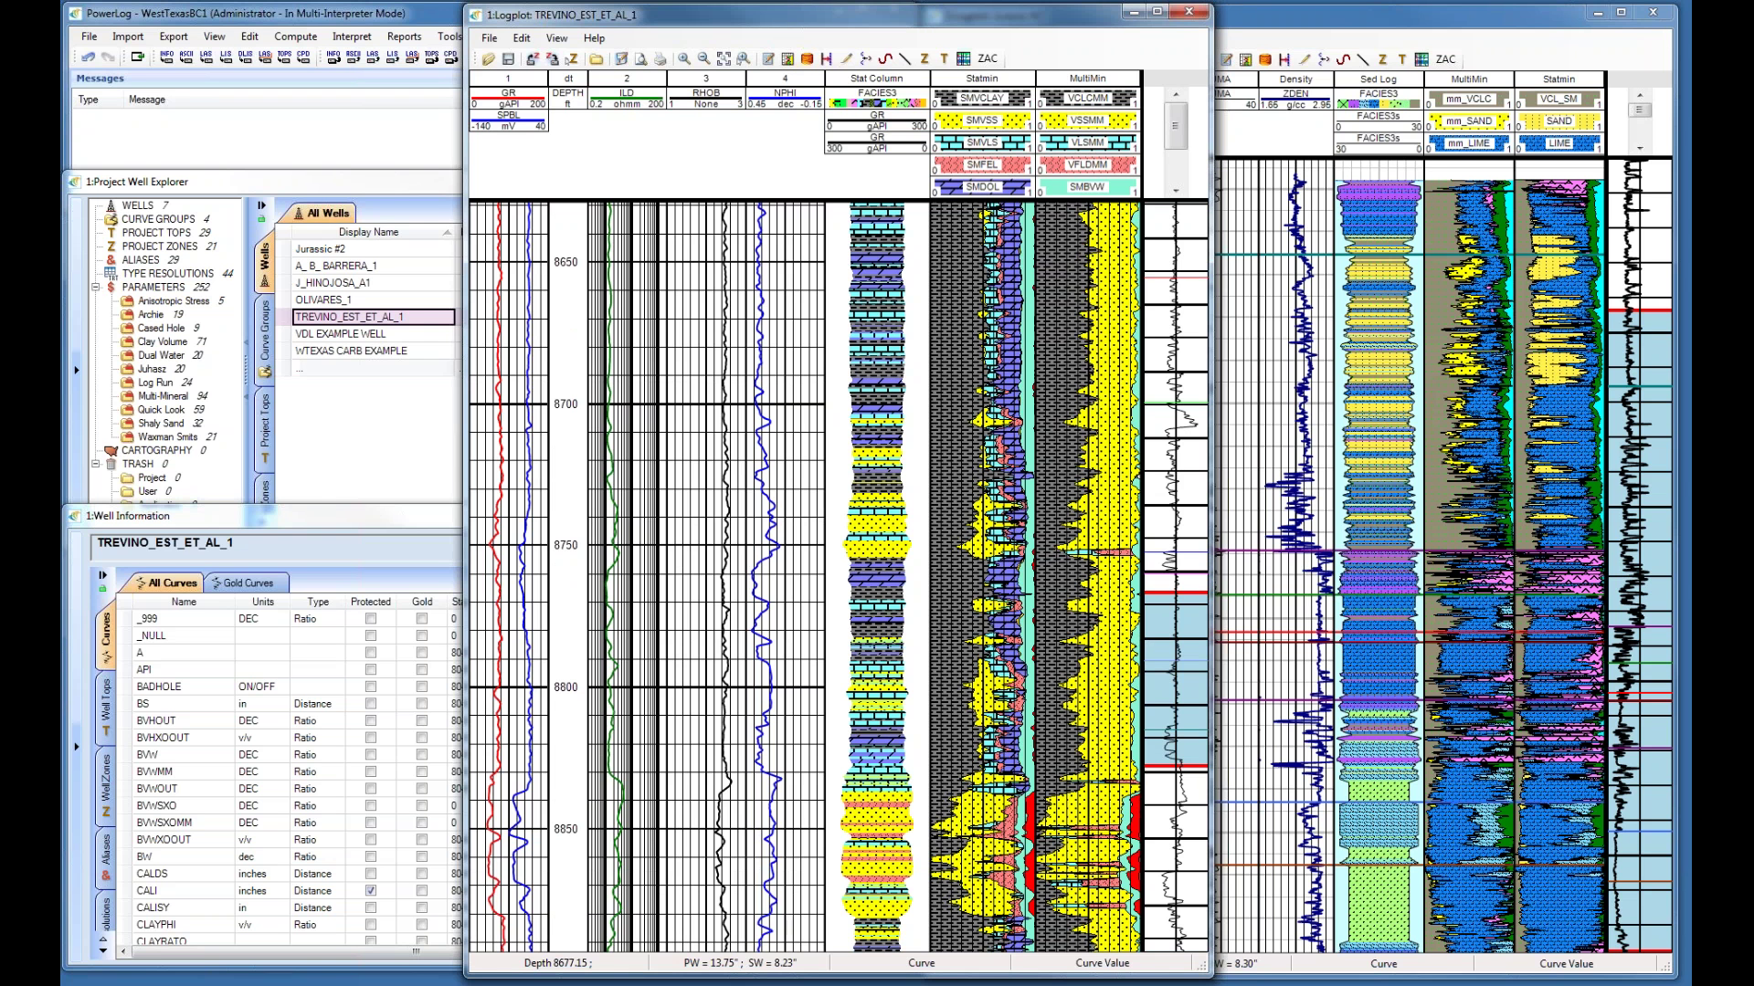
drag(1178, 614, 1179, 787)
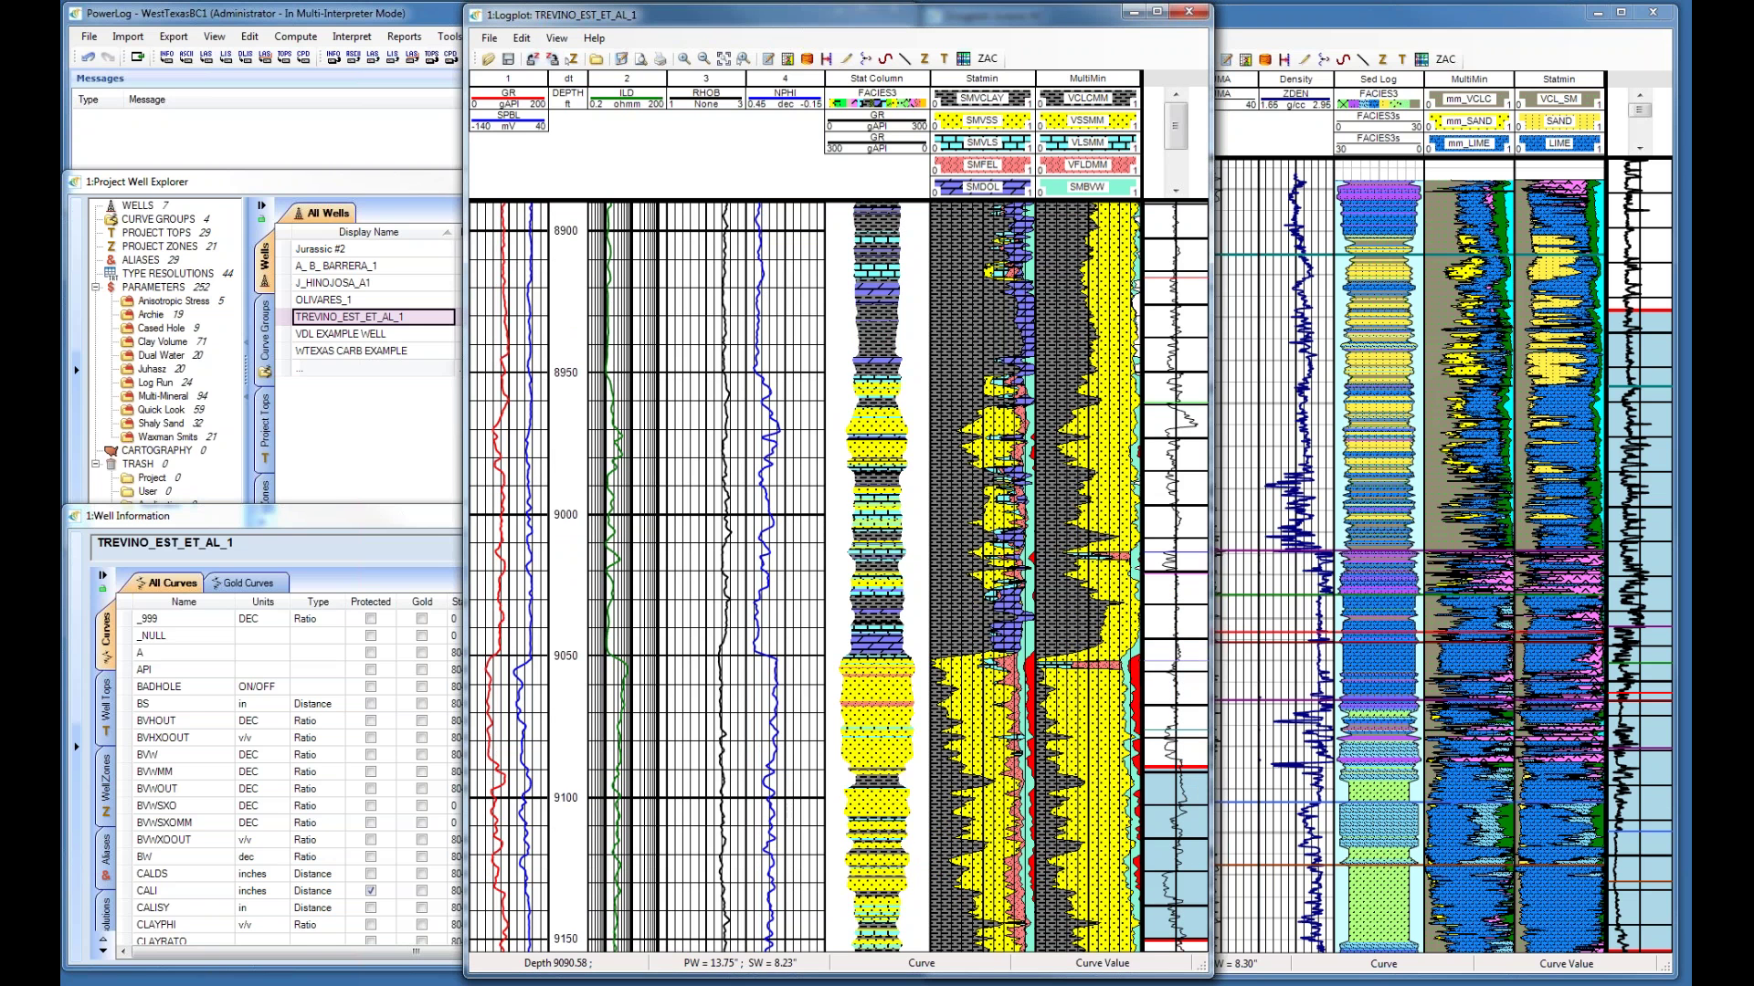
drag(1178, 768, 1178, 581)
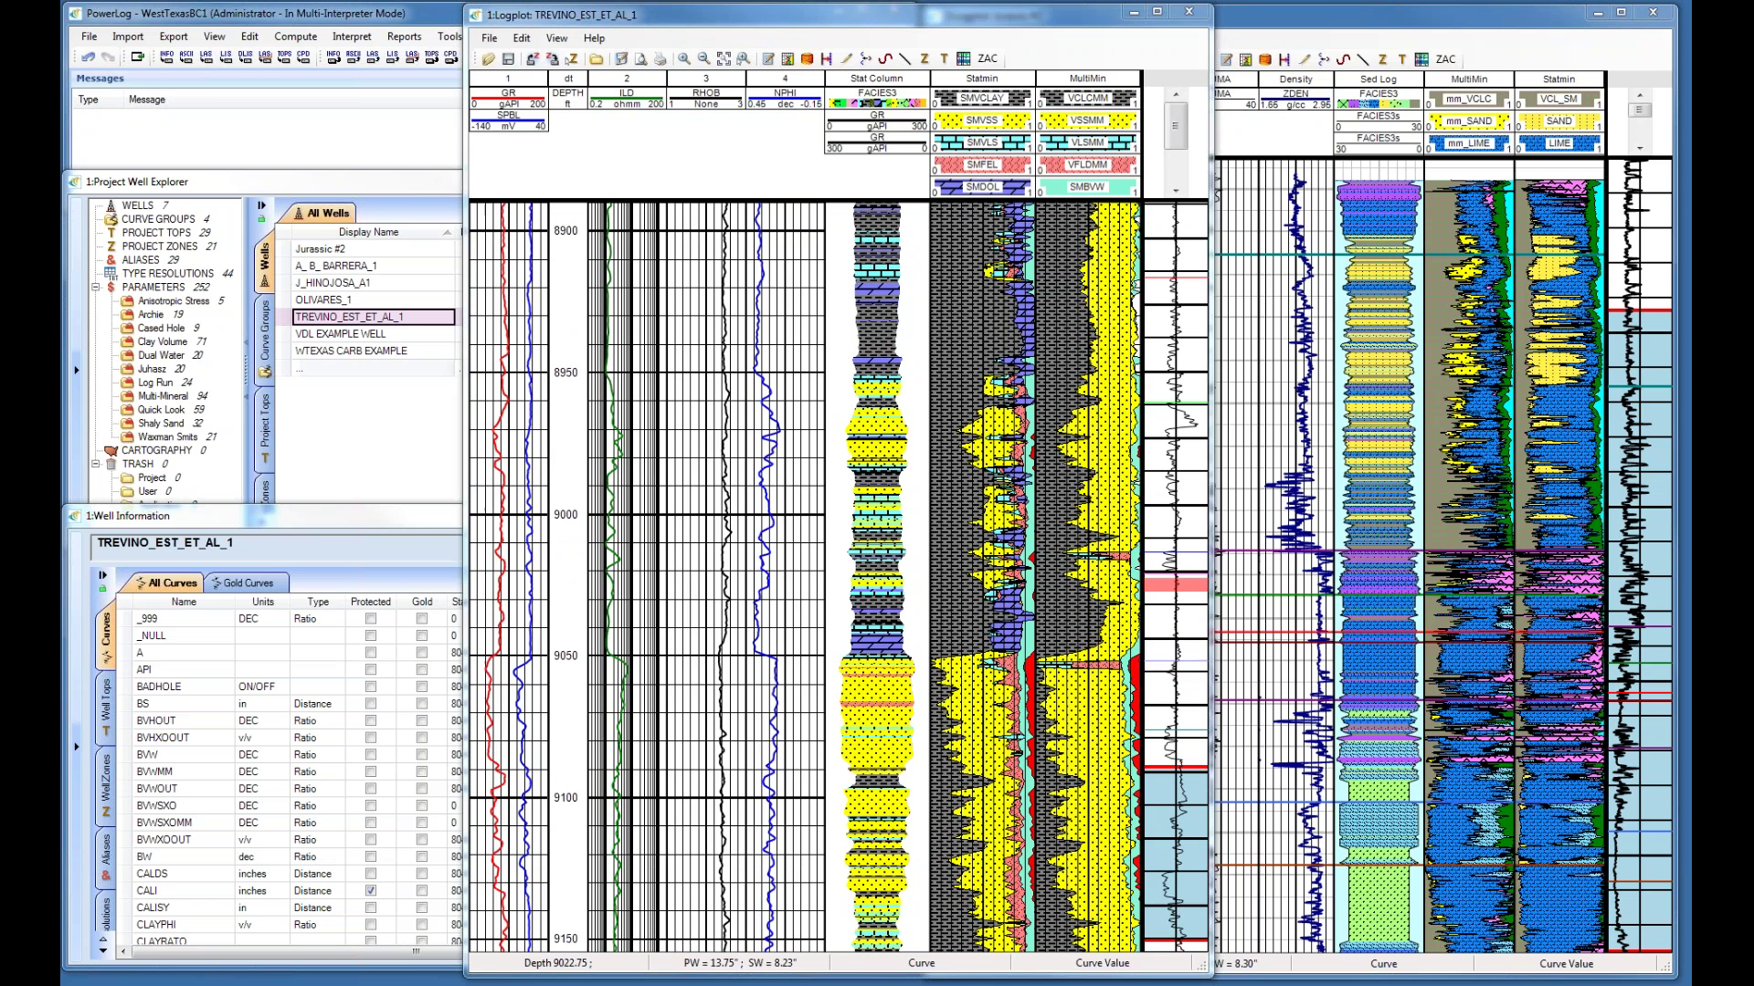
drag(1185, 651, 1178, 650)
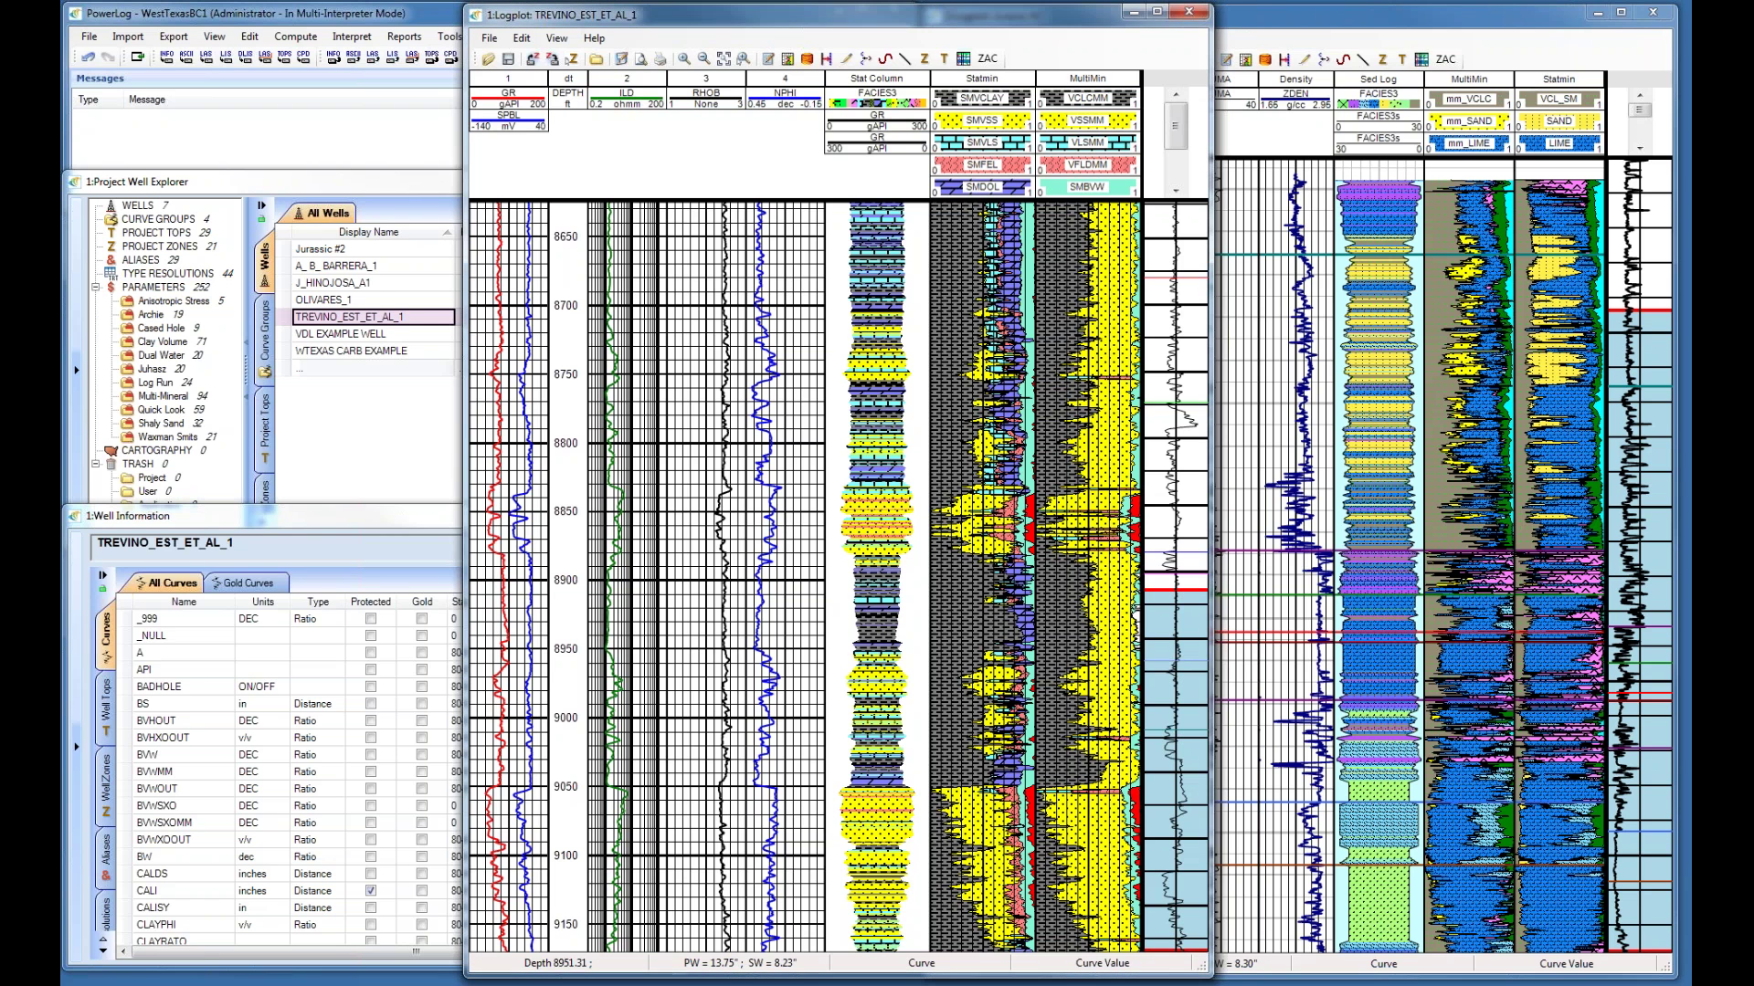
drag(1179, 589, 1180, 202)
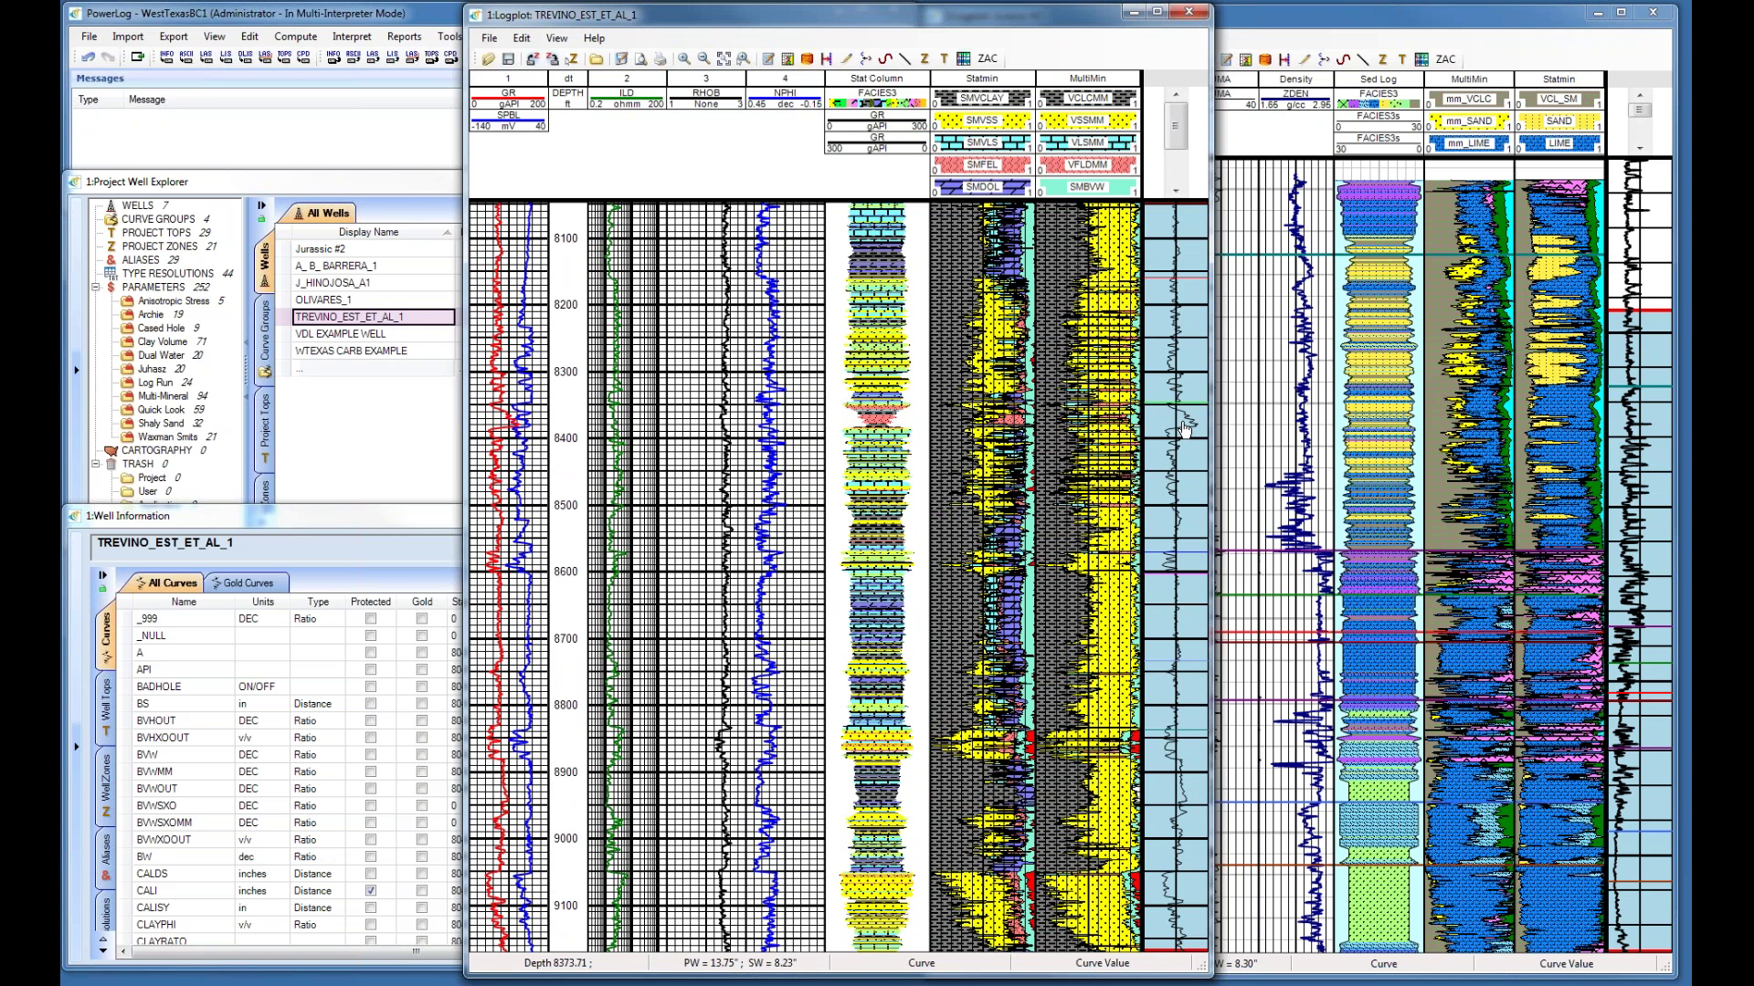